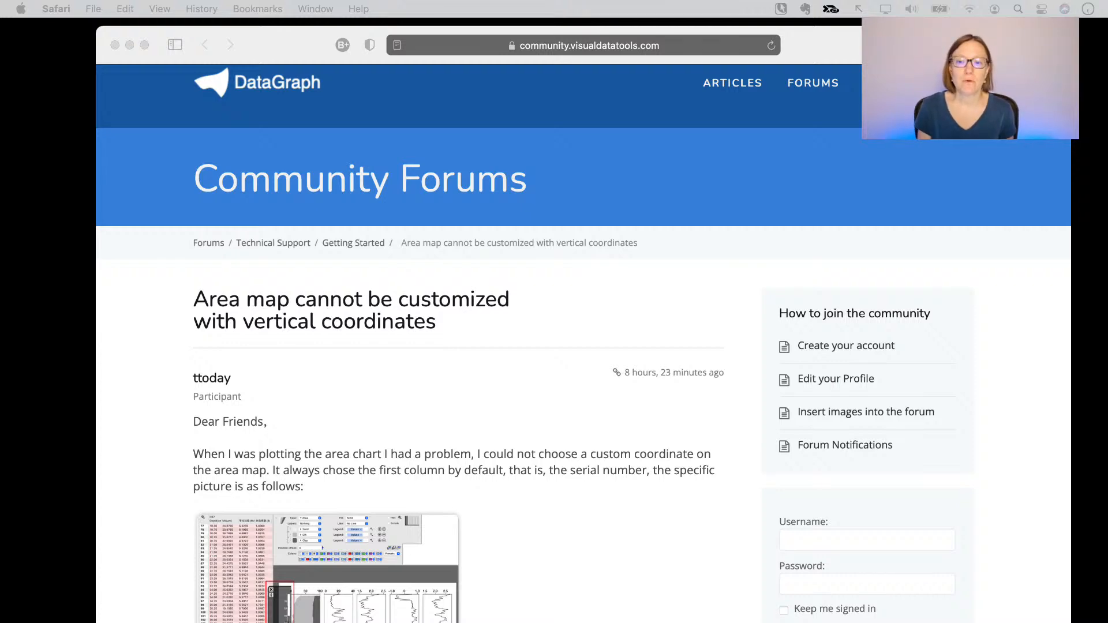
Step: Read the forum post about the area map's vertical coordinates, including its screenshots and the closing description of the problem
scroll(583, 344, "down", 10)
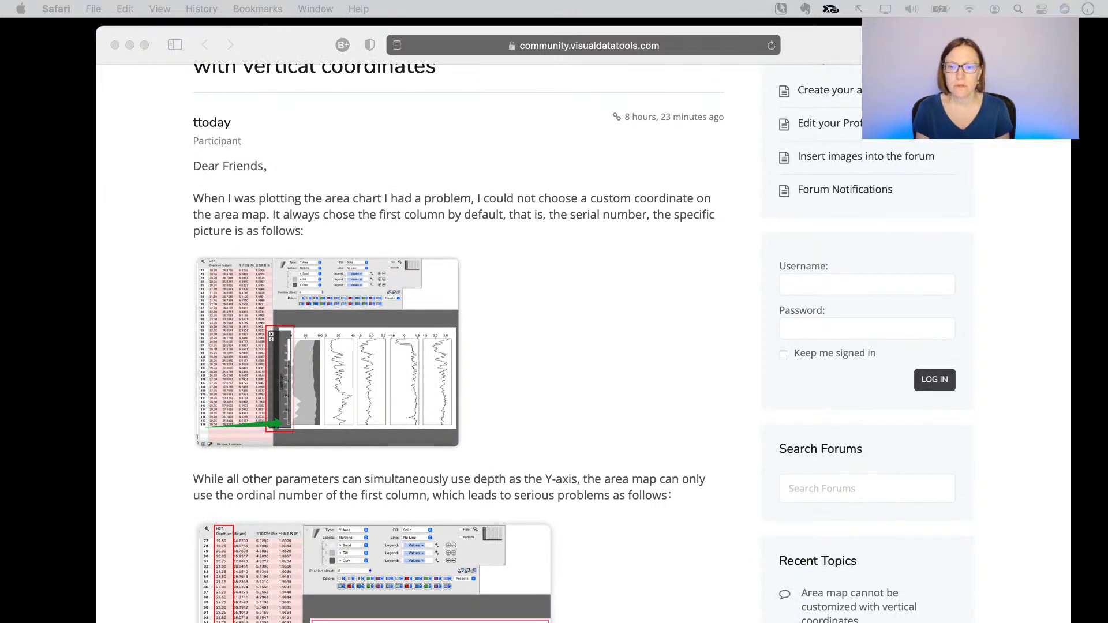
scroll(583, 343, "down", 2)
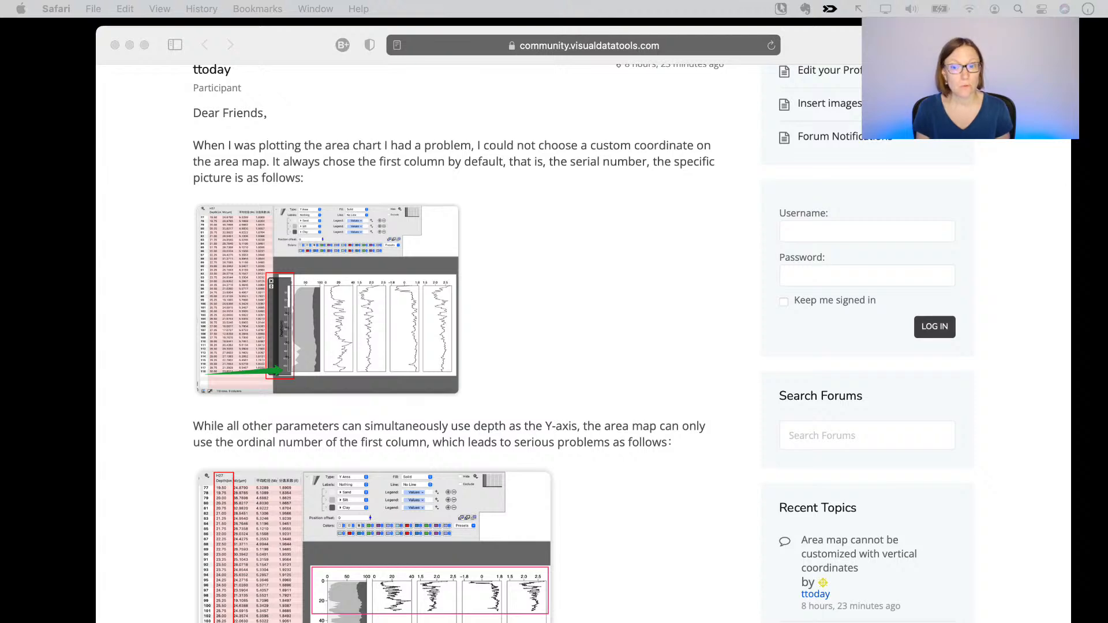
scroll(583, 344, "down", 12)
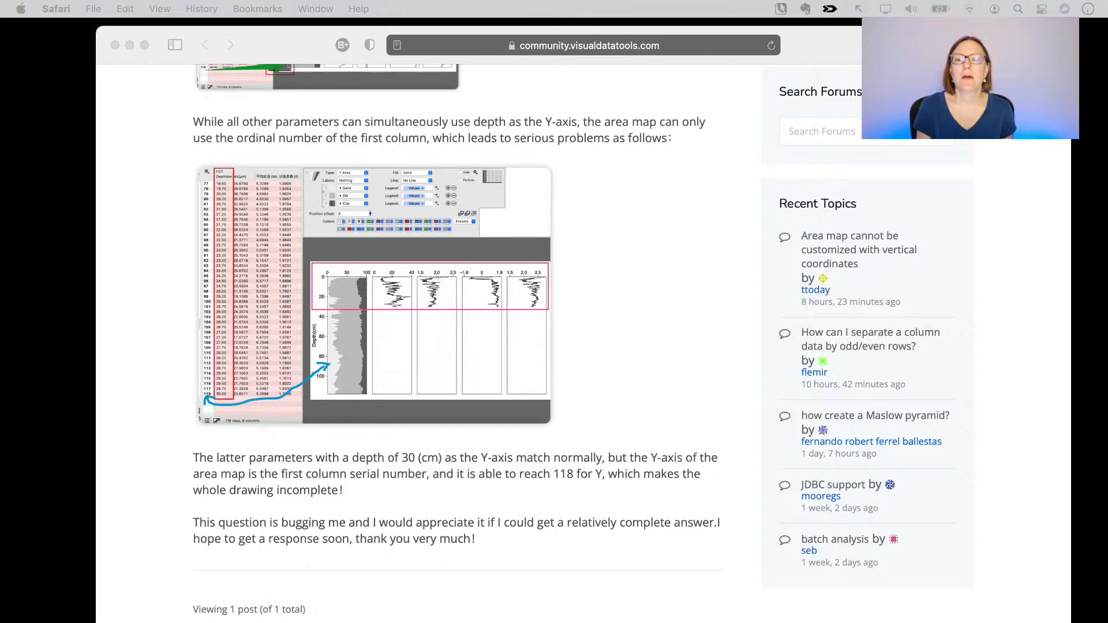
Step: Switch to the DataGraph document AreaGraph--DepthData, widen the data table slightly and add a new blank graph
key("ctrl+Left")
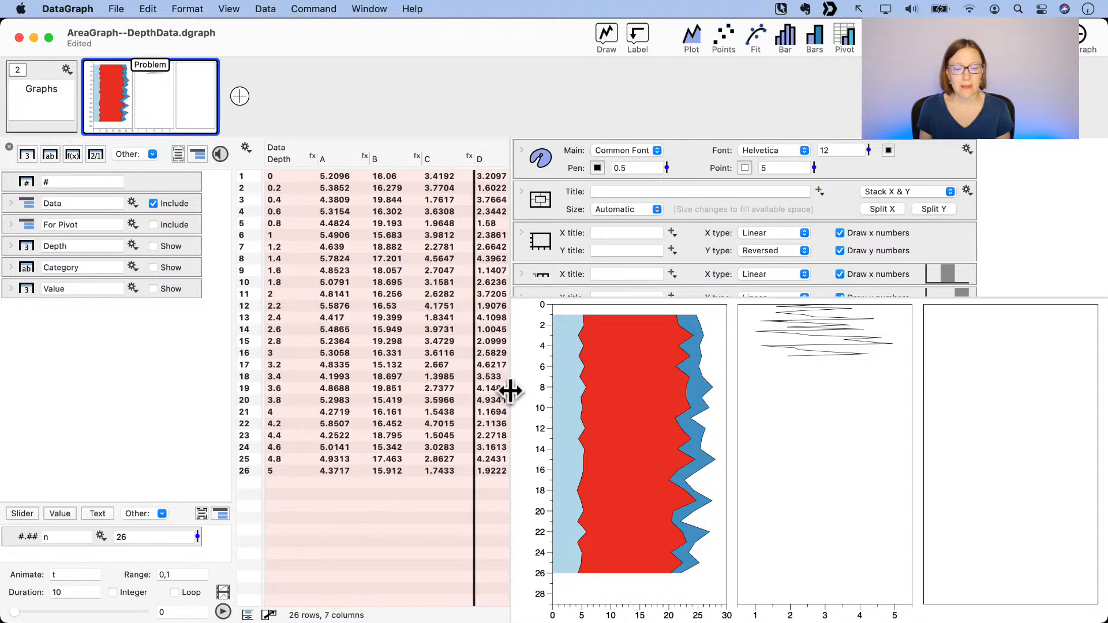
mouse_move(509, 389)
left_mouse_down()
mouse_move(647, 393)
mouse_move(522, 396)
left_mouse_up()
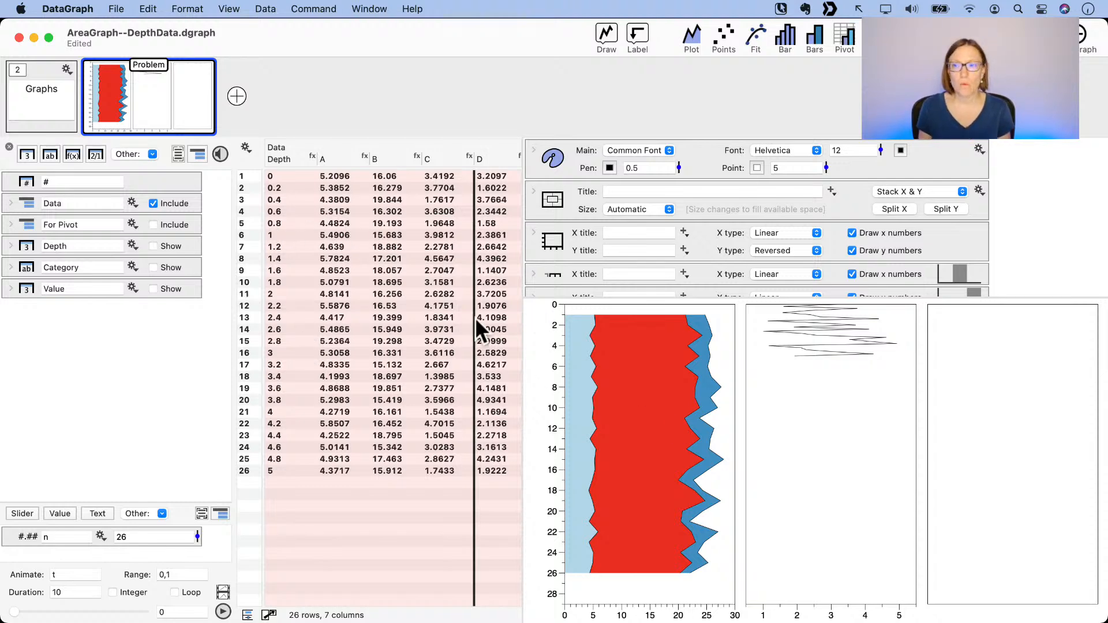
left_click(236, 97)
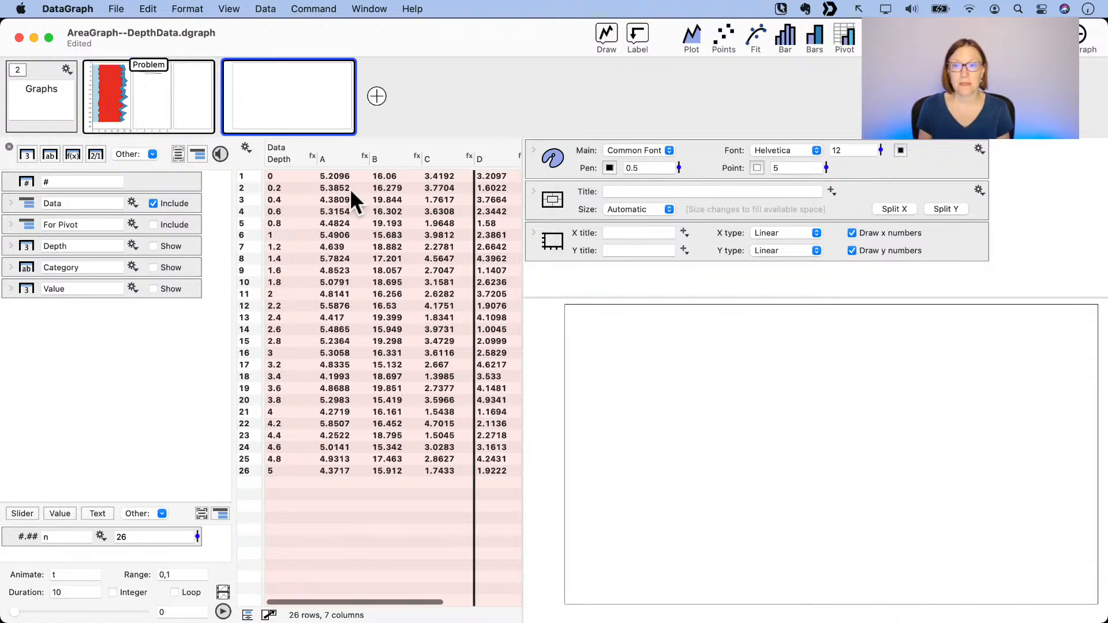
Step: Examine the Depth, A, B, C and D columns in the Data group one by one
left_click(290, 159)
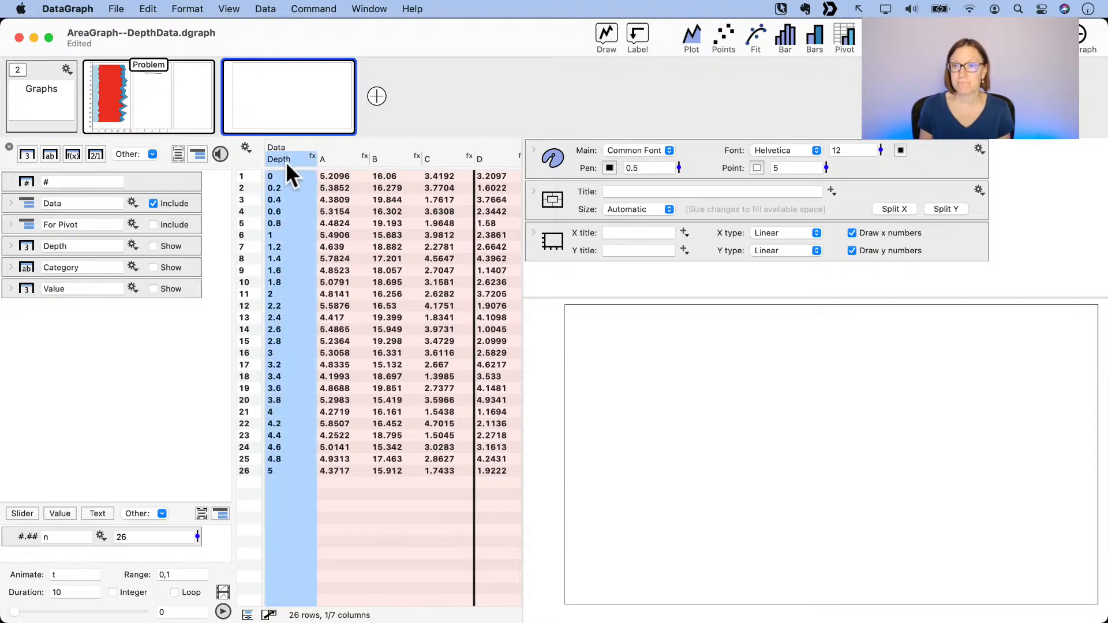
left_click(343, 151)
left_click(393, 151)
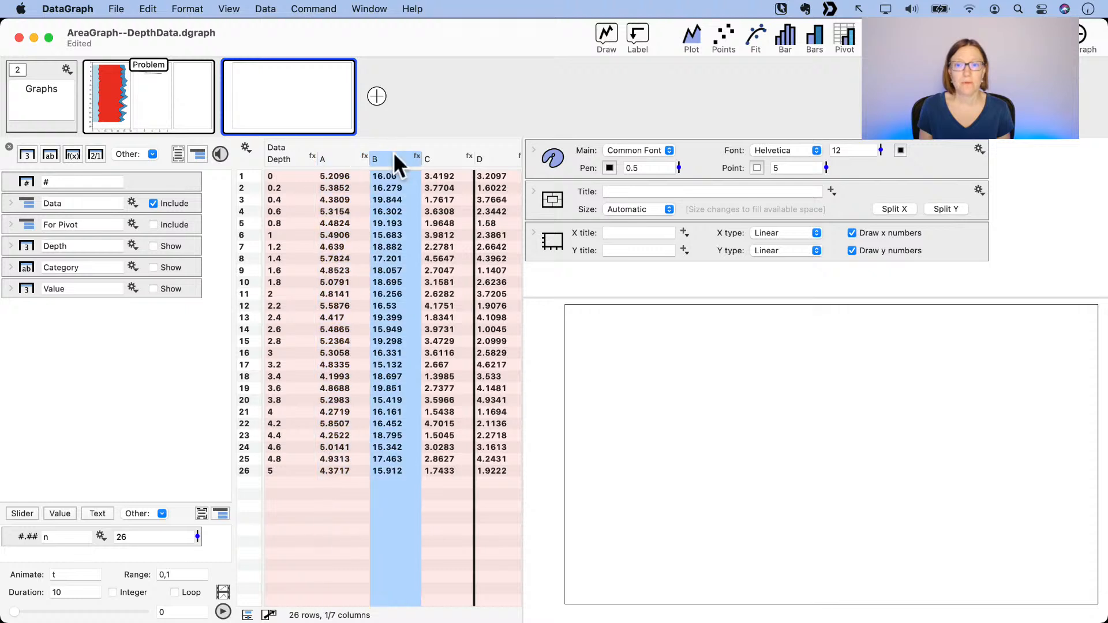
left_click(440, 154)
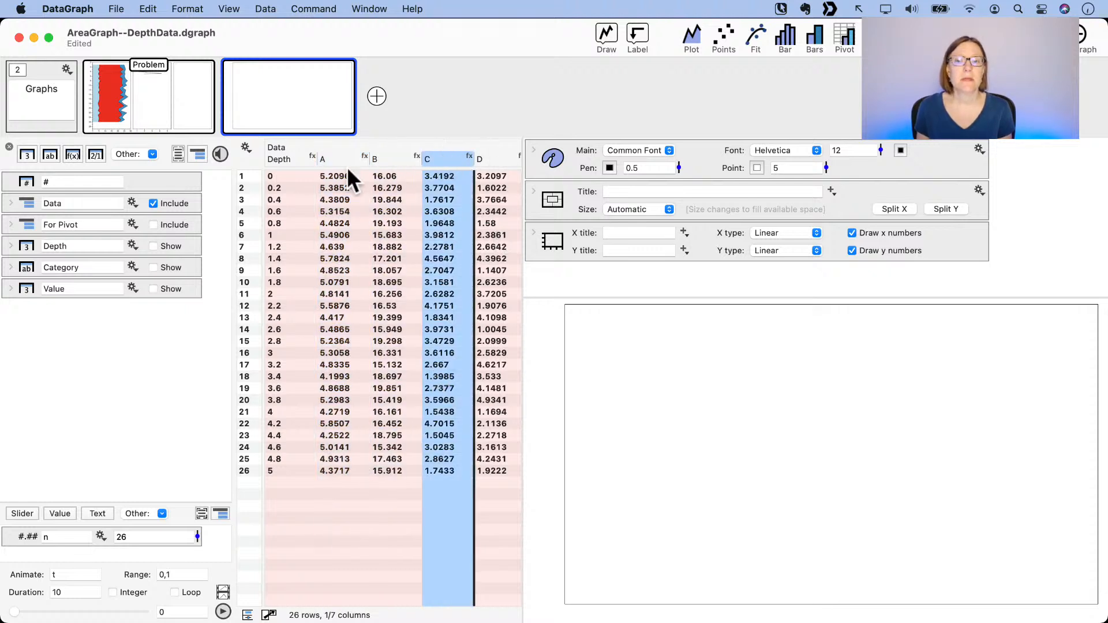
left_click(491, 156)
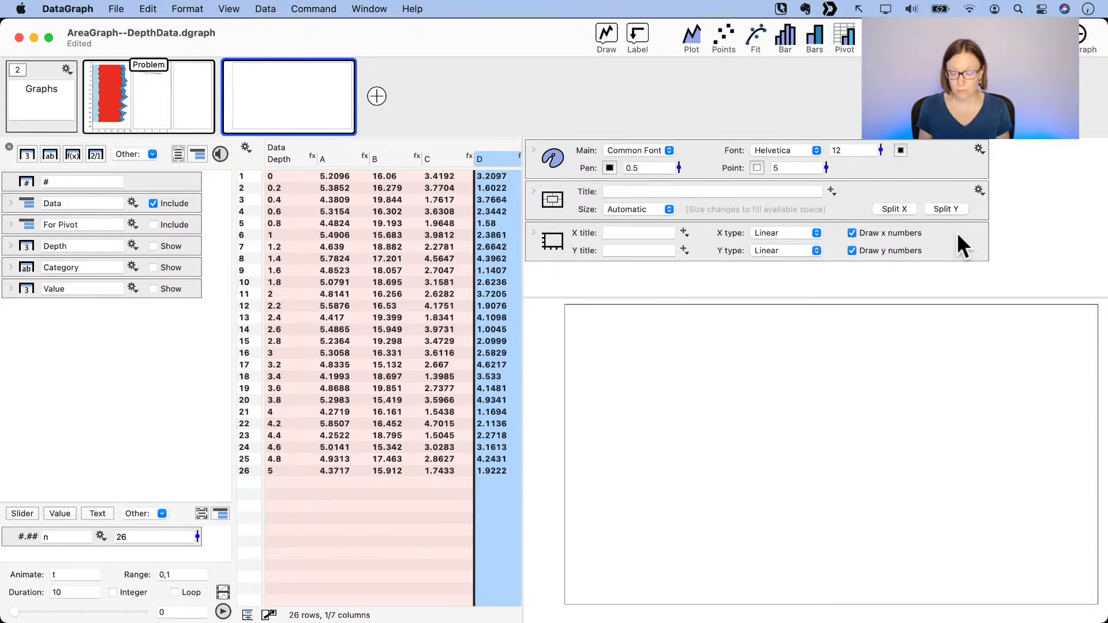
Step: Split the new graph twice along X to get three side-by-side panels
left_click(895, 209)
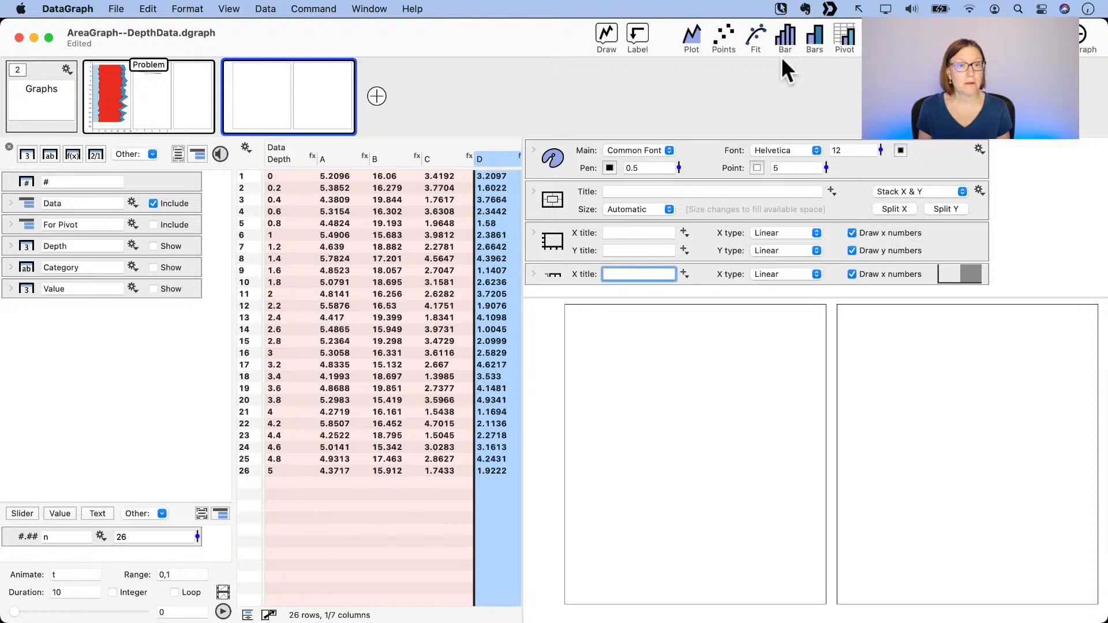
left_click(781, 9)
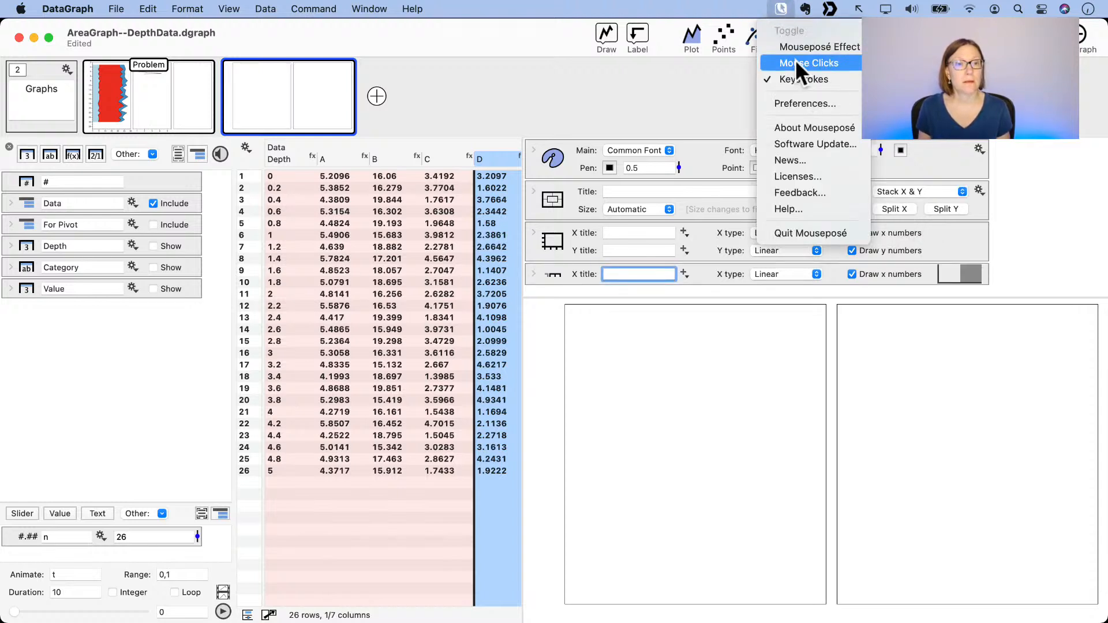
left_click(796, 63)
left_click(919, 166)
left_click(1026, 218)
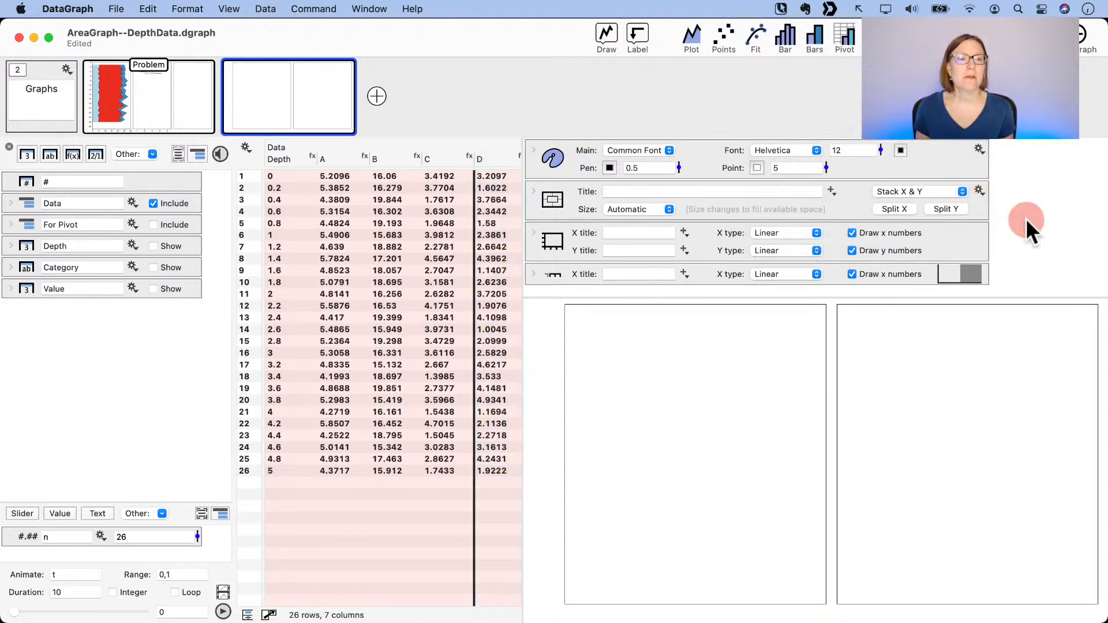
left_click(888, 208)
Step: Create a Bars chart from the Depth, A, B and C columns
scroll(774, 233, "down", 2)
left_click(277, 154)
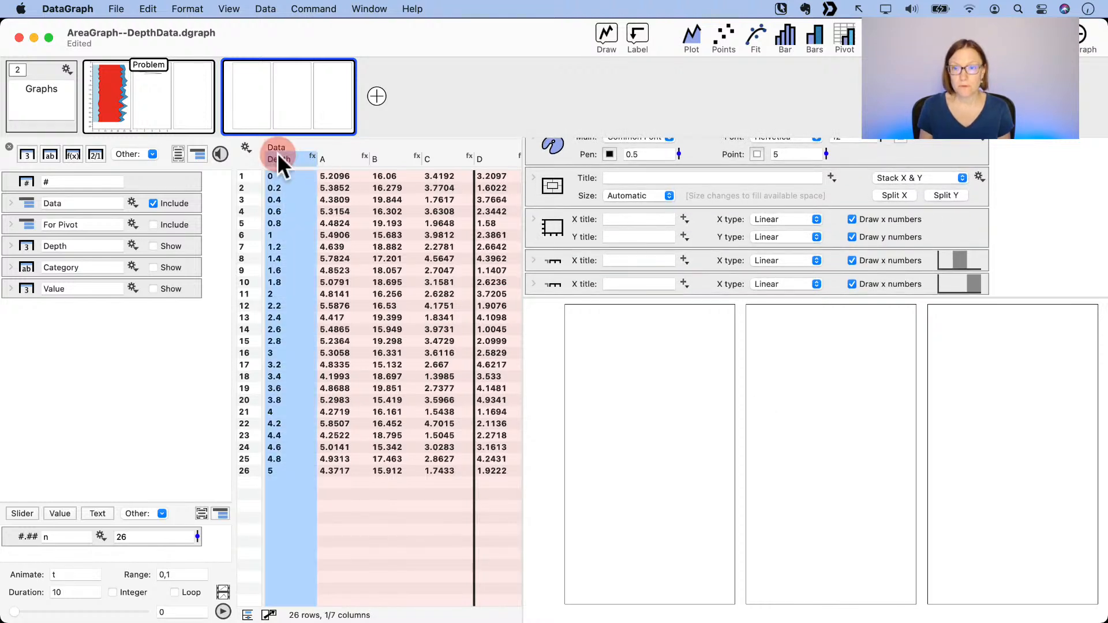
left_click(457, 154, "shift")
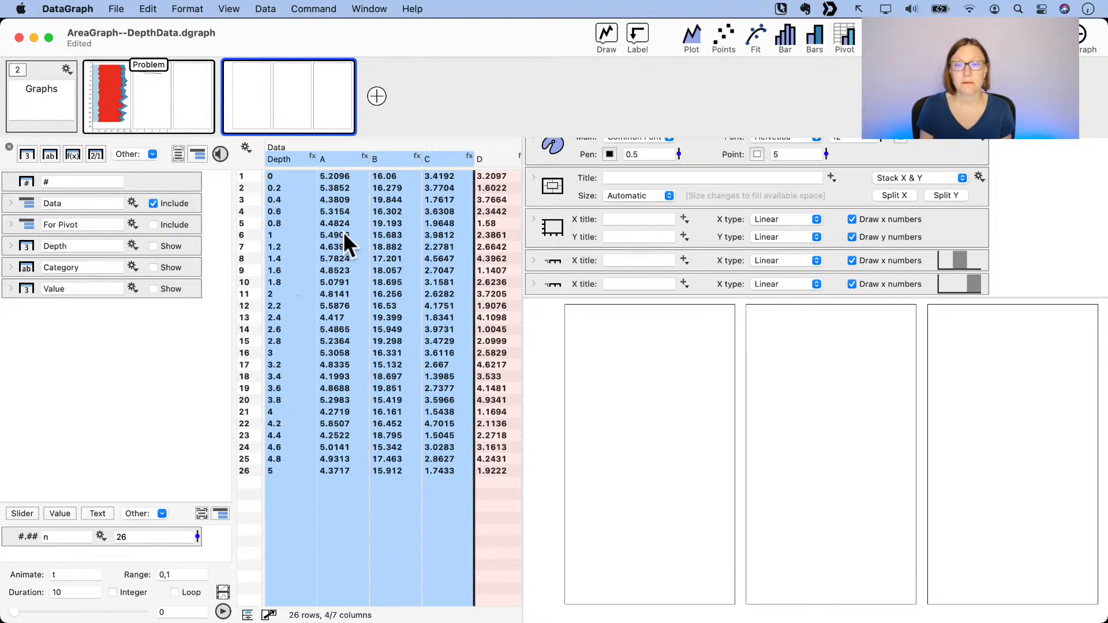
left_click(815, 36)
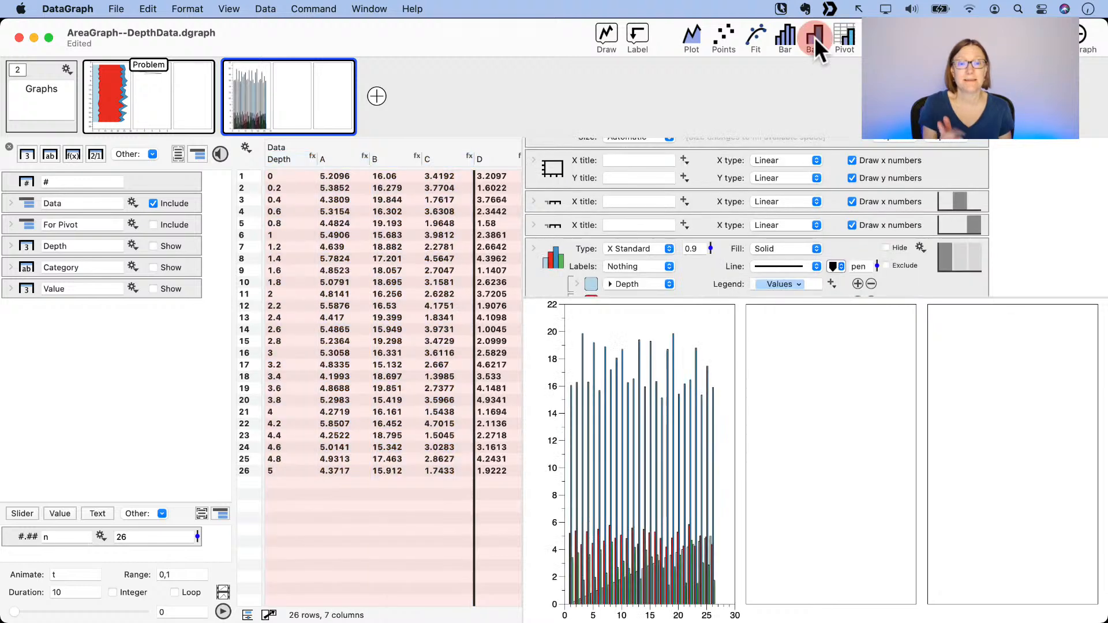
Step: Remove the Depth series from the Bars chart so only columns A, B and C are plotted
scroll(673, 283, "down", 3)
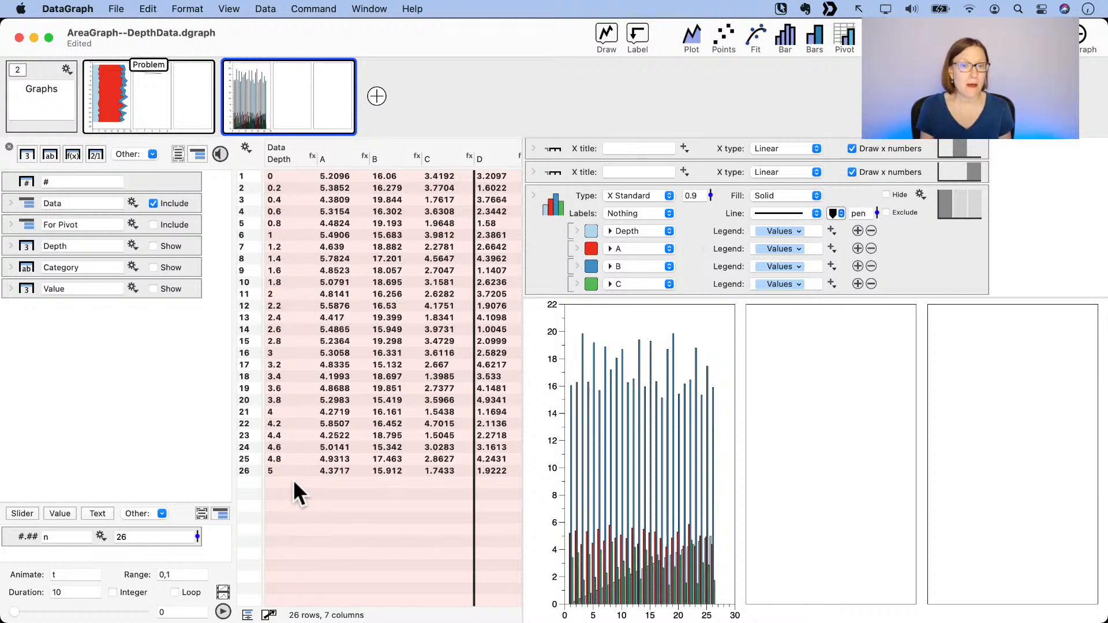
left_click(662, 230)
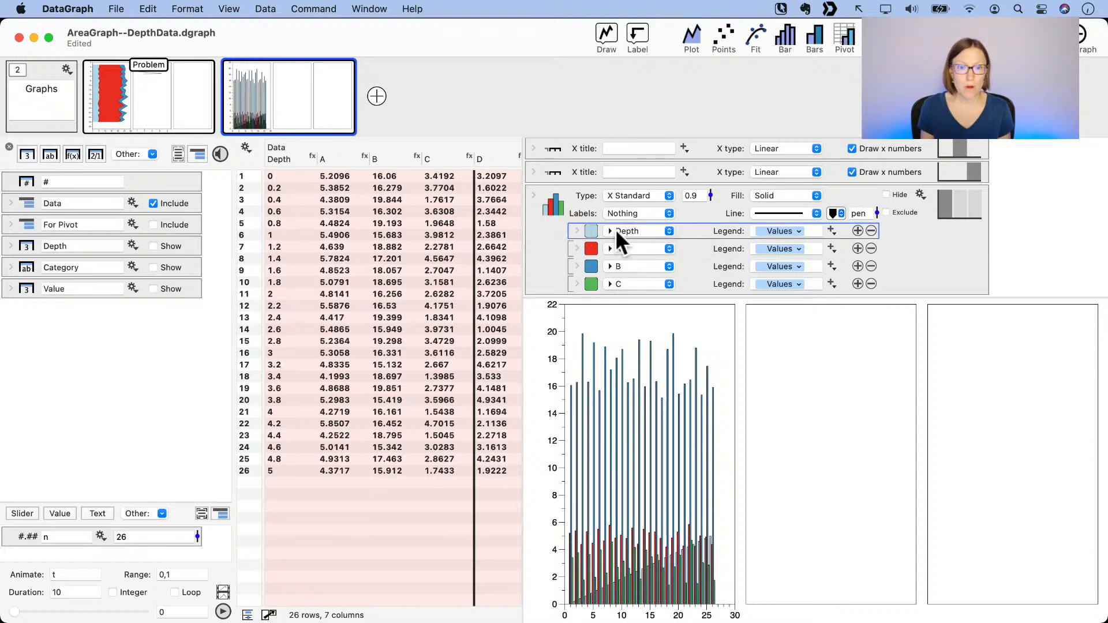
key("BackSpace")
left_click(693, 248)
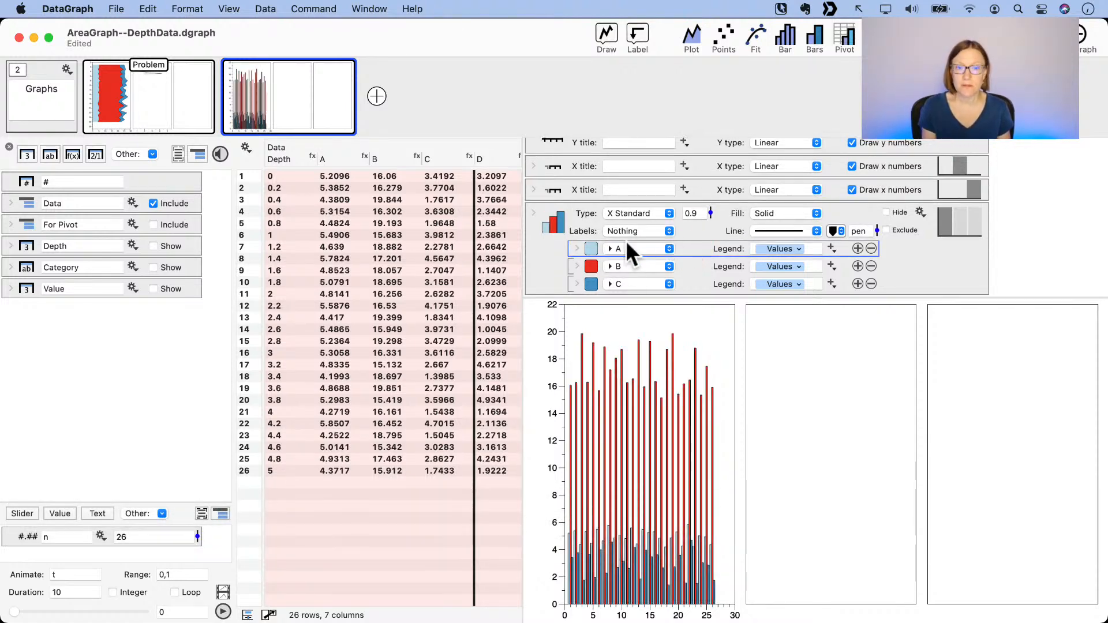
left_click_drag(365, 162, 405, 164)
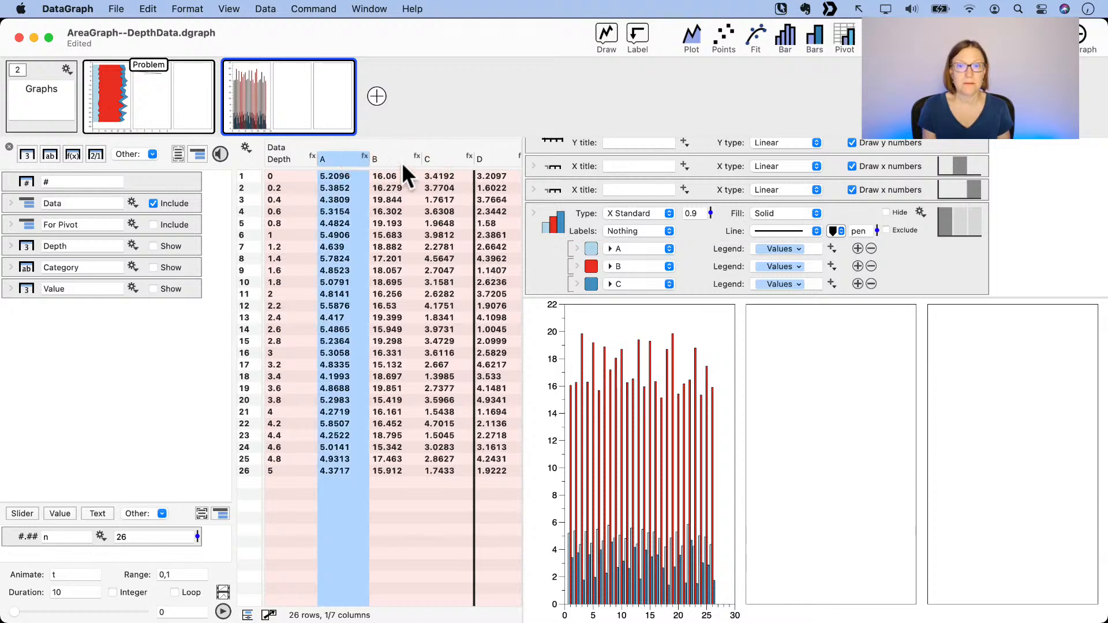
left_click(405, 163)
left_click(453, 163)
scroll(698, 260, "down", 1)
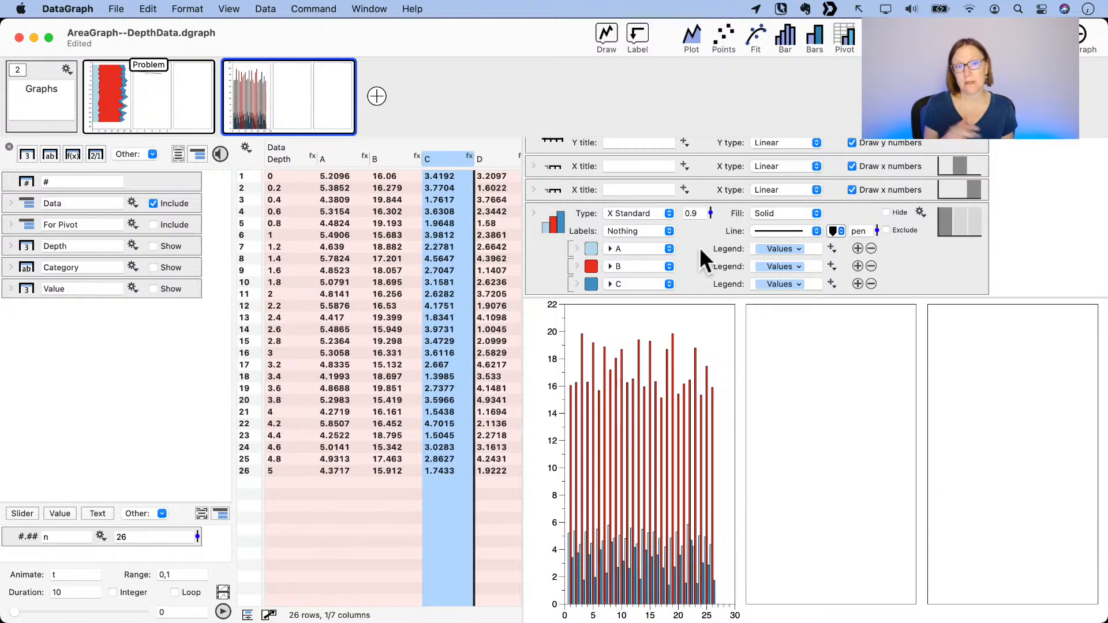
Step: Change the Bars chart's type to Y Stacked, and finally to Y Area
left_click(645, 213)
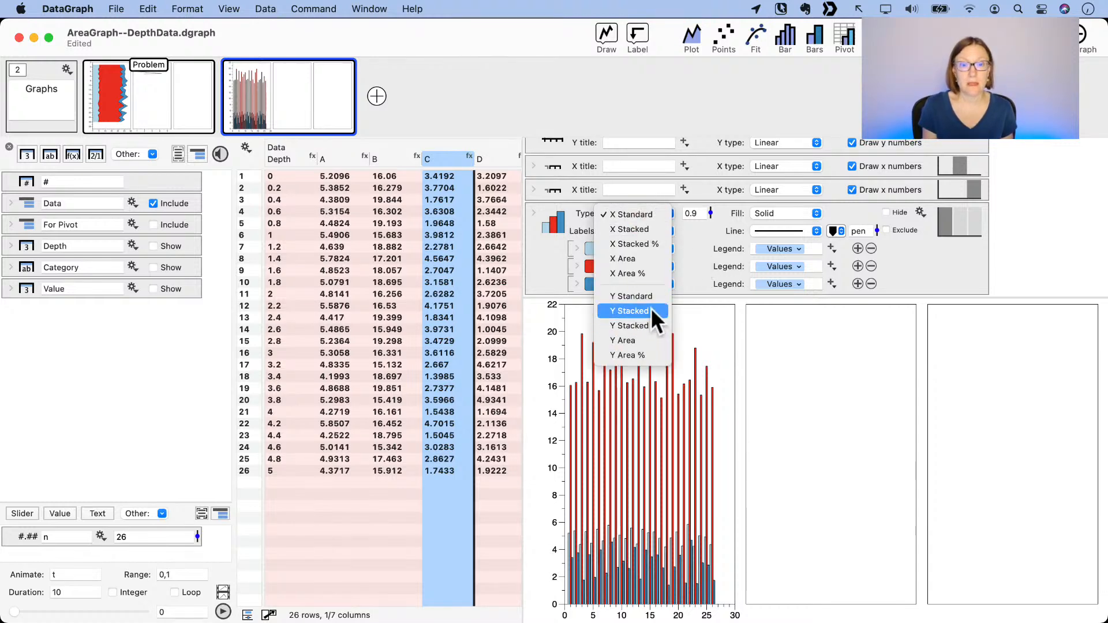
left_click(650, 310)
left_click(633, 212)
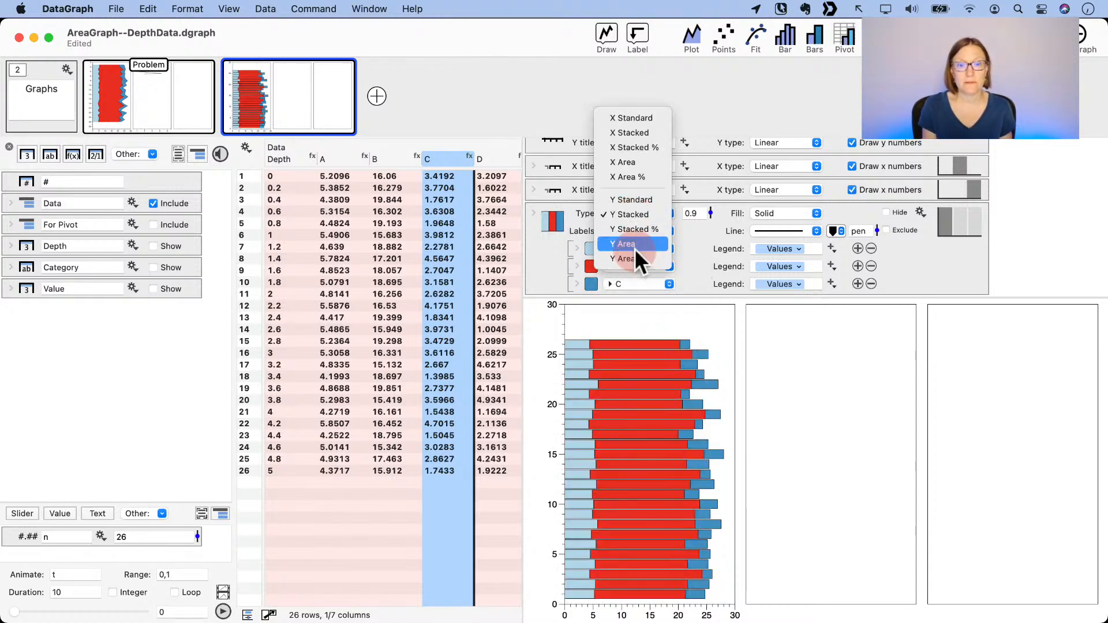
left_click(635, 244)
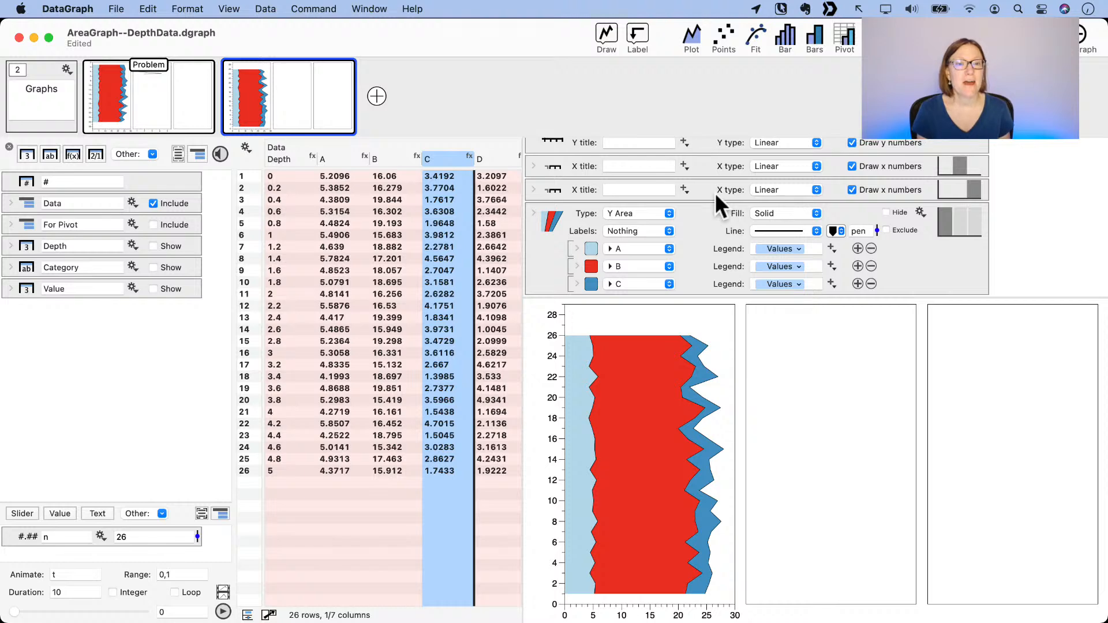
Step: Set the graph's Y axis type to Reversed
scroll(714, 192, "up", 2)
scroll(779, 166, "up", 1)
left_click(779, 183)
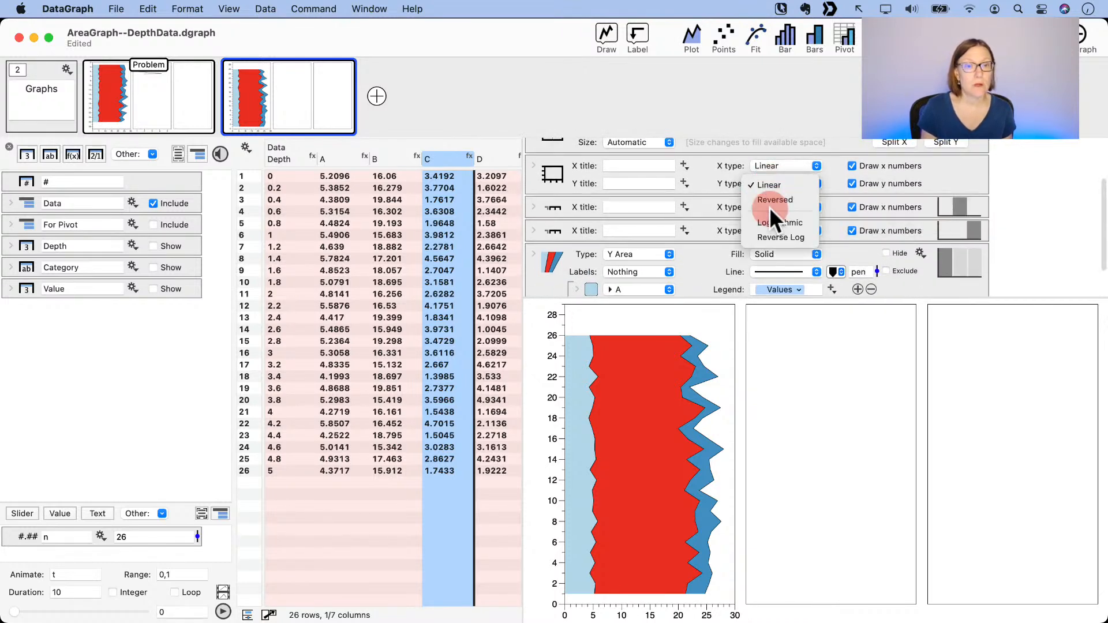
left_click(773, 201)
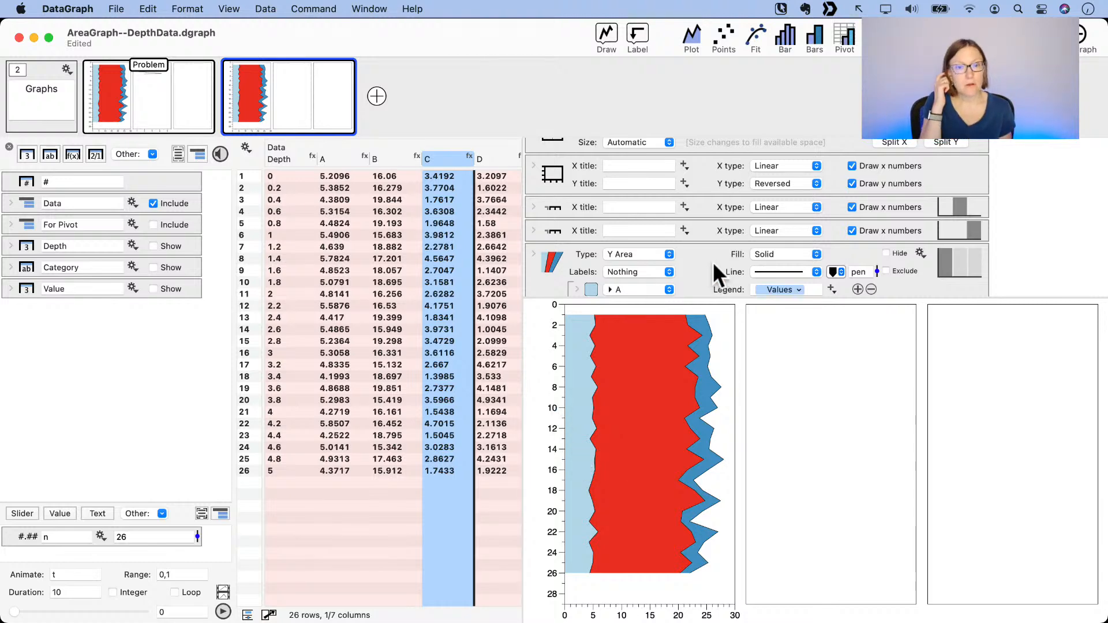
Step: Set the area chart's labels to the Depth column from the Data group
scroll(712, 262, "down", 2)
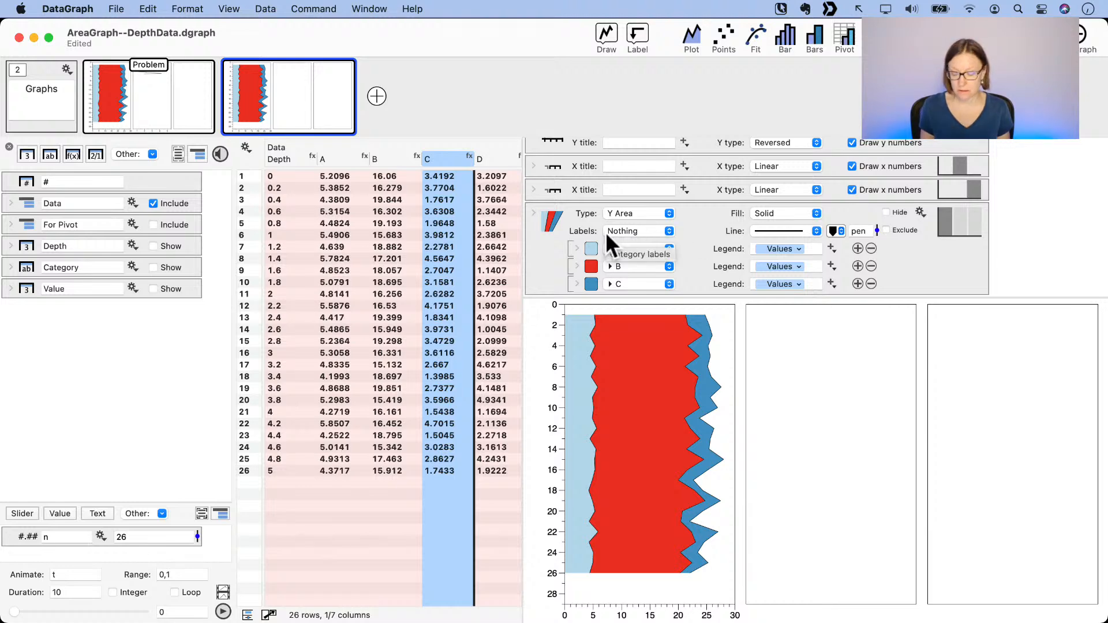
key("ctrl+a")
left_click_drag(730, 230, 683, 231)
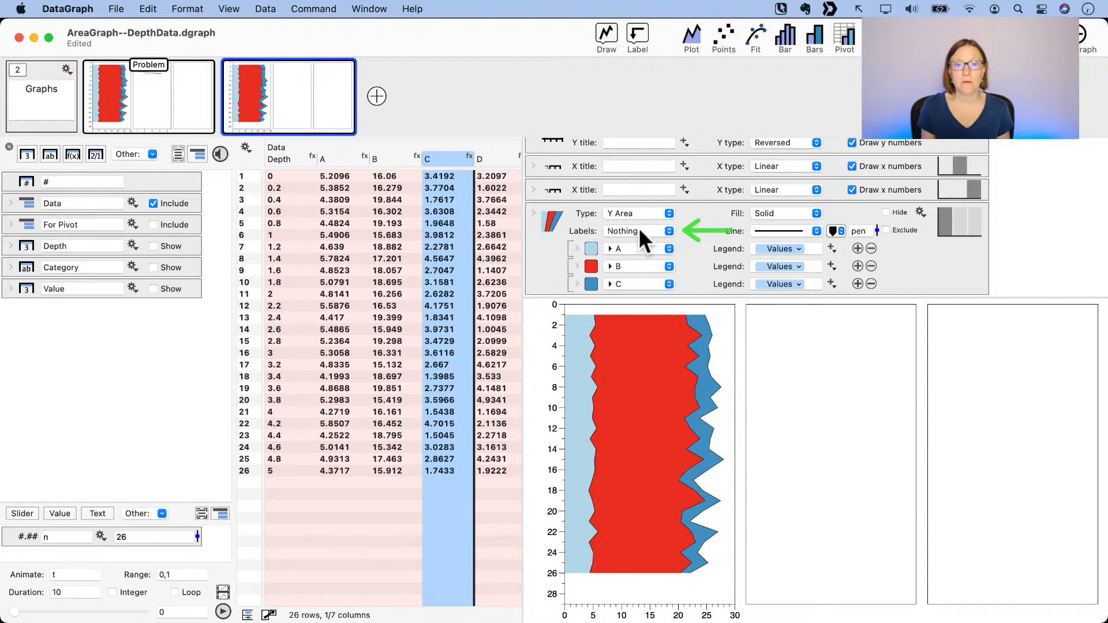
left_click(644, 229)
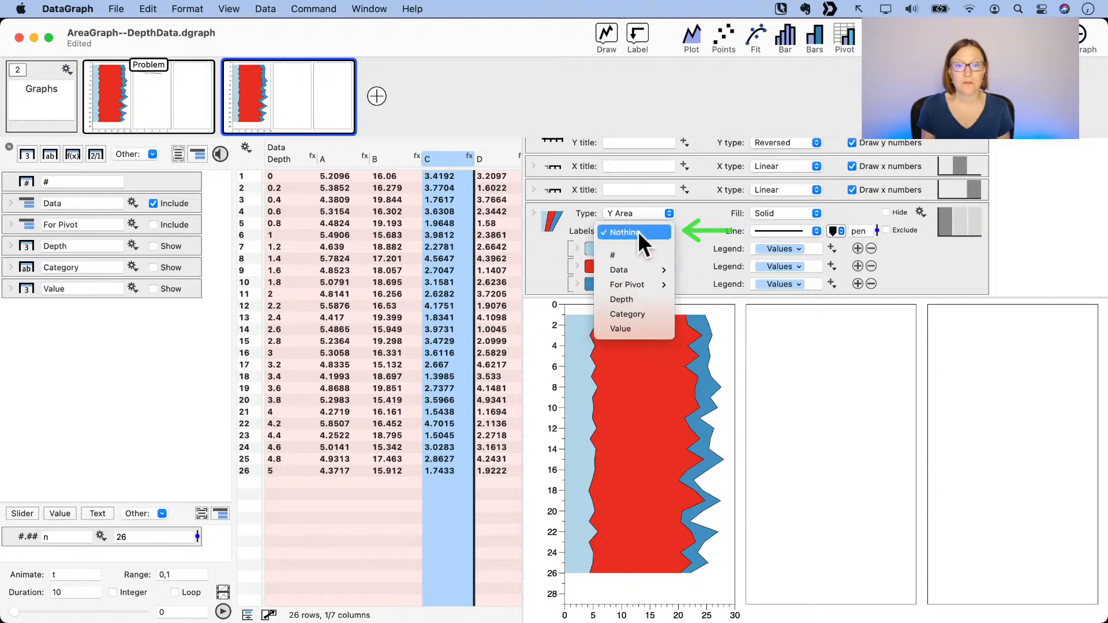
mouse_move(634, 269)
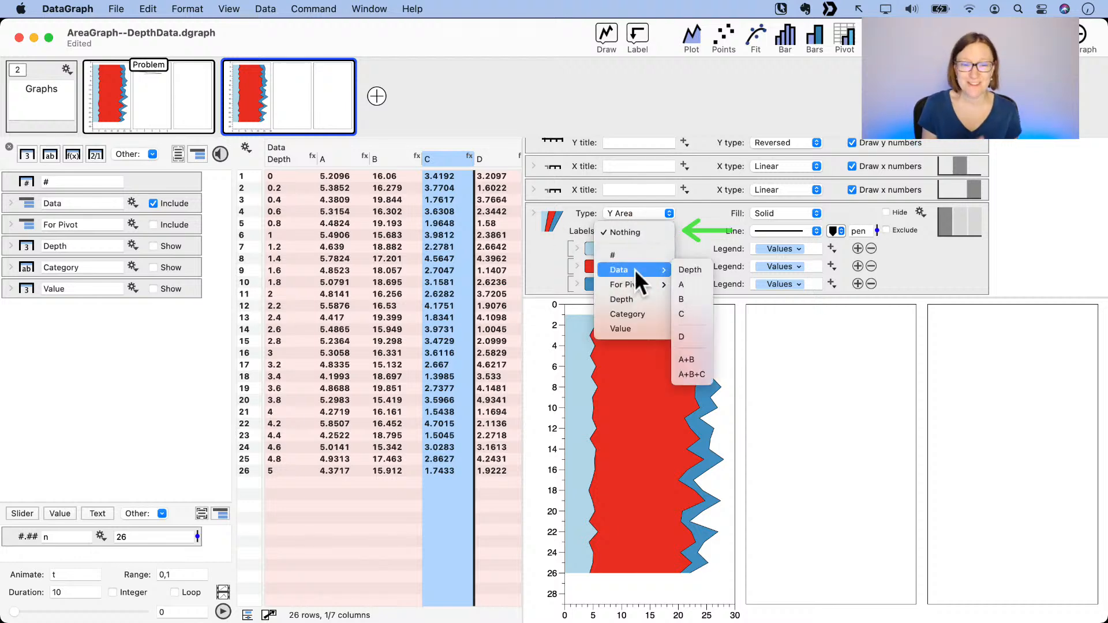
left_click(695, 269)
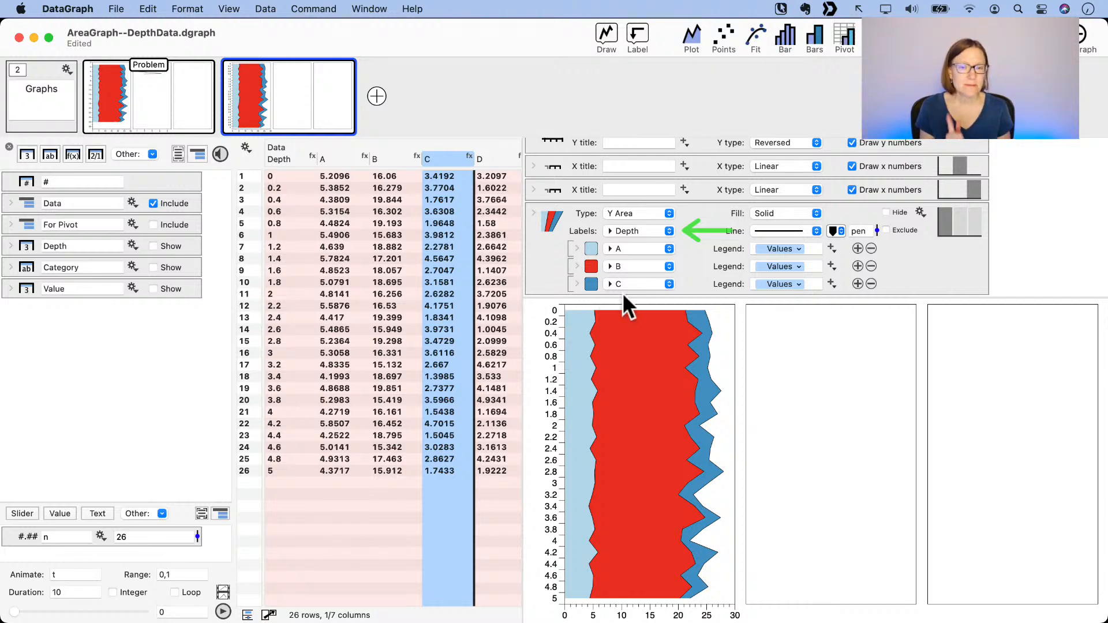
Step: Add a line plot of column D and place it in the middle panel
scroll(454, 301, "right", 3)
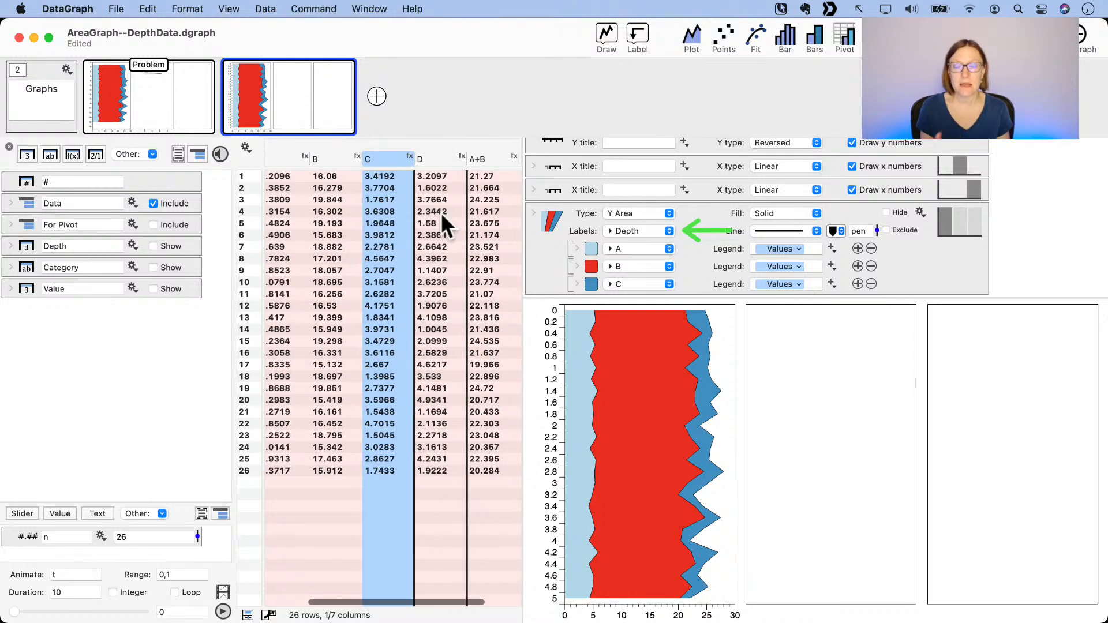
left_click(438, 160)
scroll(380, 331, "left", 1)
scroll(381, 331, "left", 2)
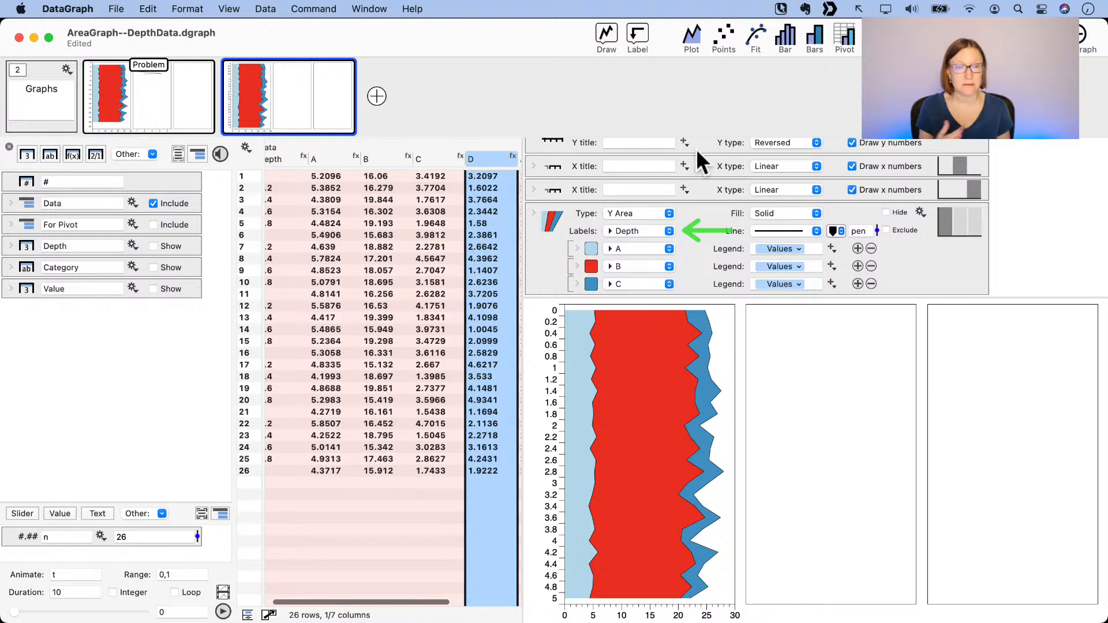
left_click(691, 40)
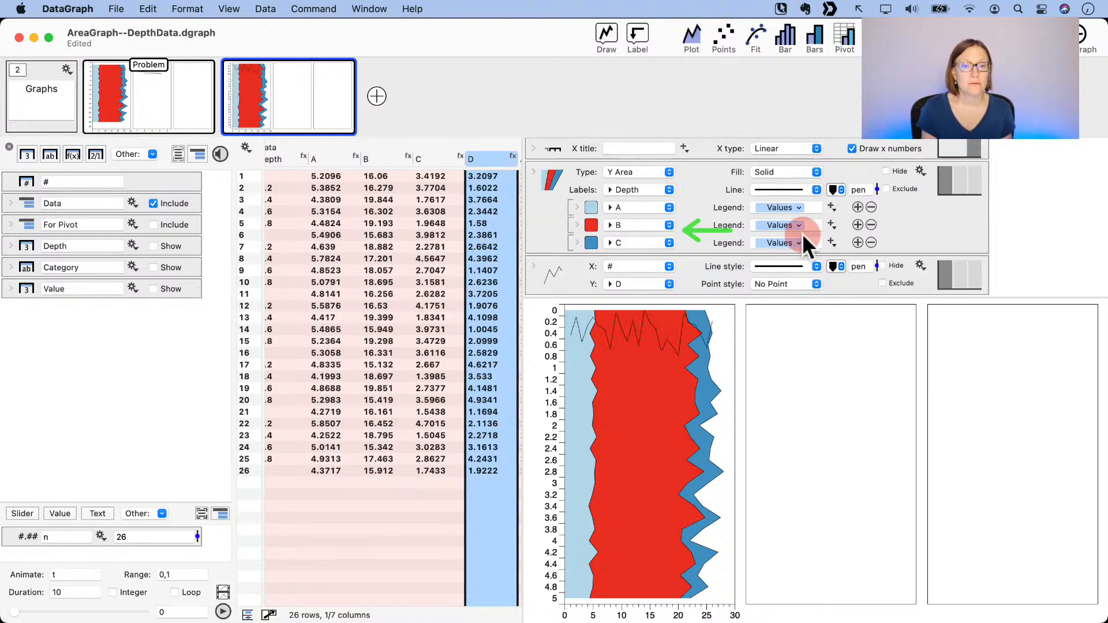
left_click(960, 271)
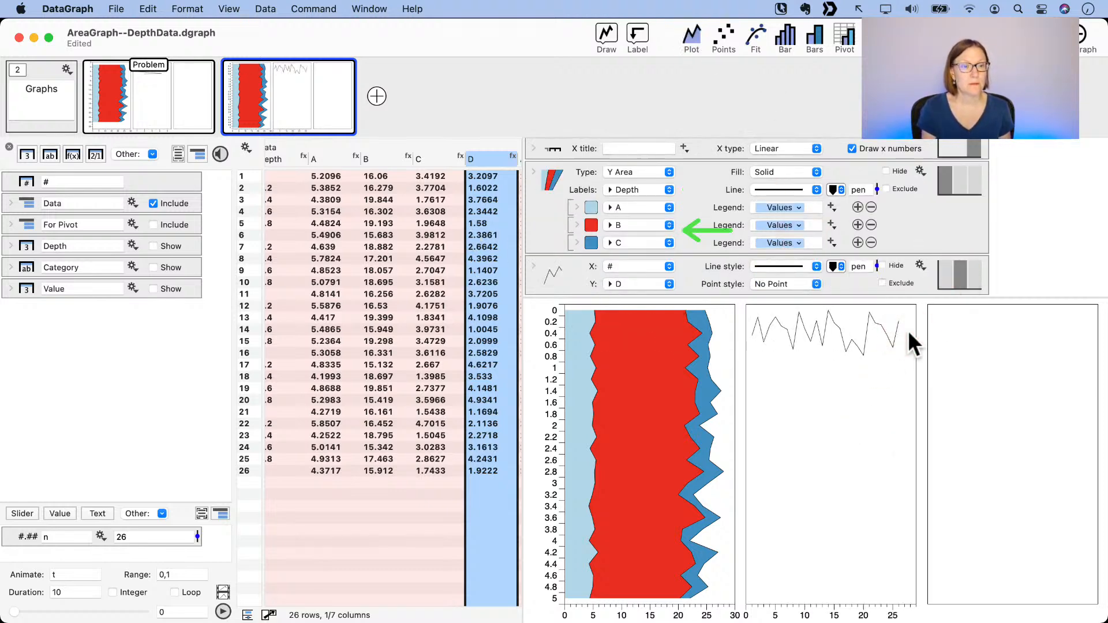
Step: Set the line plot's X to column D and its Y to the # column
left_click(629, 269)
left_click(590, 277)
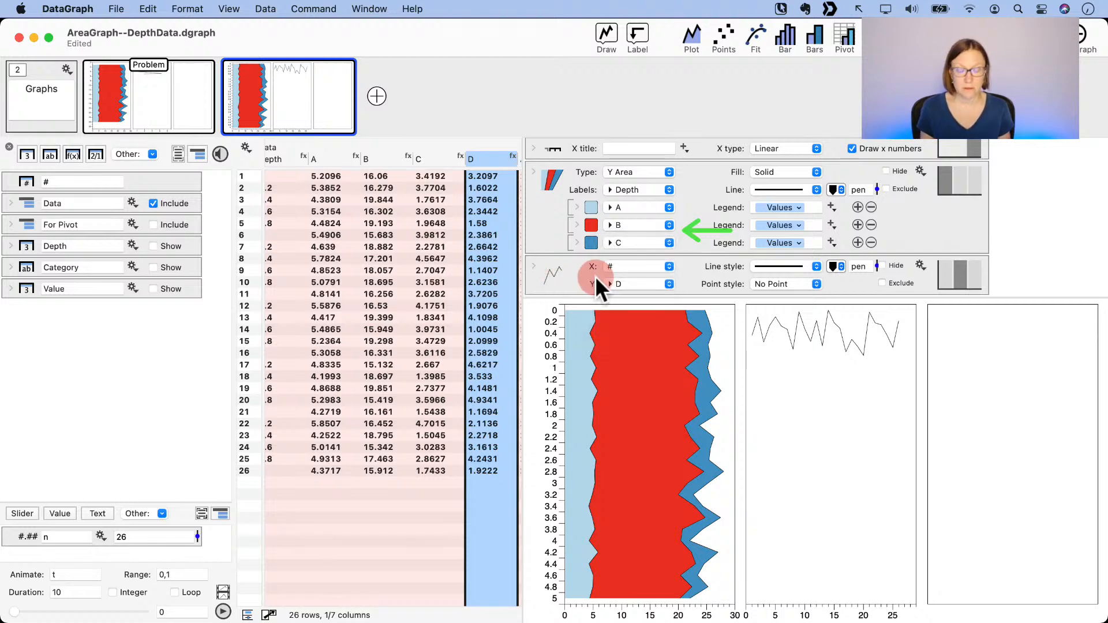
left_click_drag(622, 284, 614, 268)
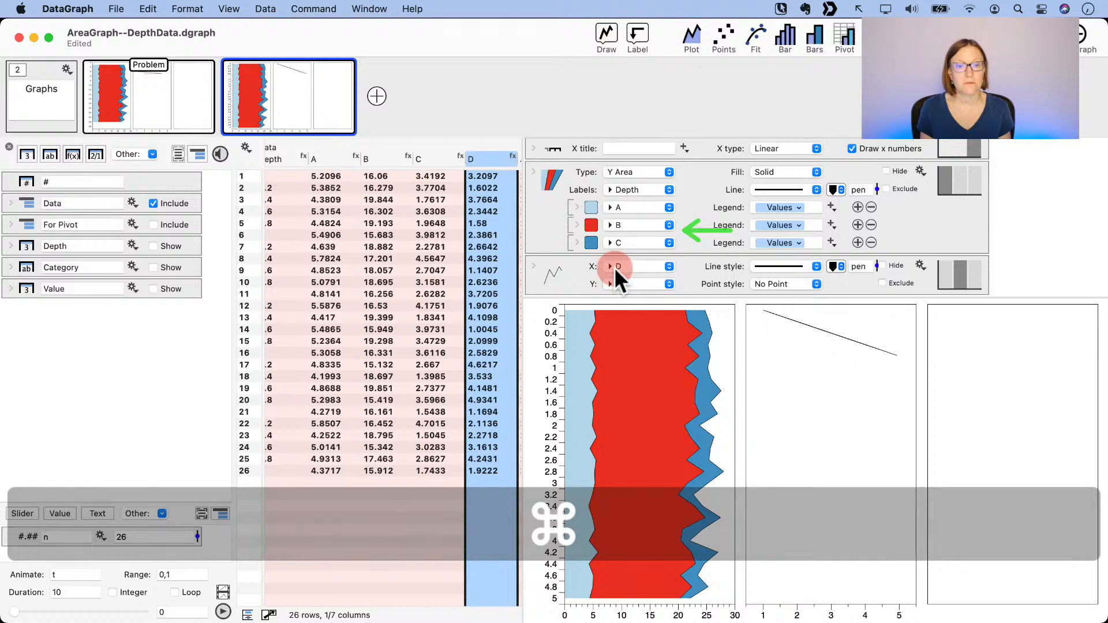
left_click(640, 286)
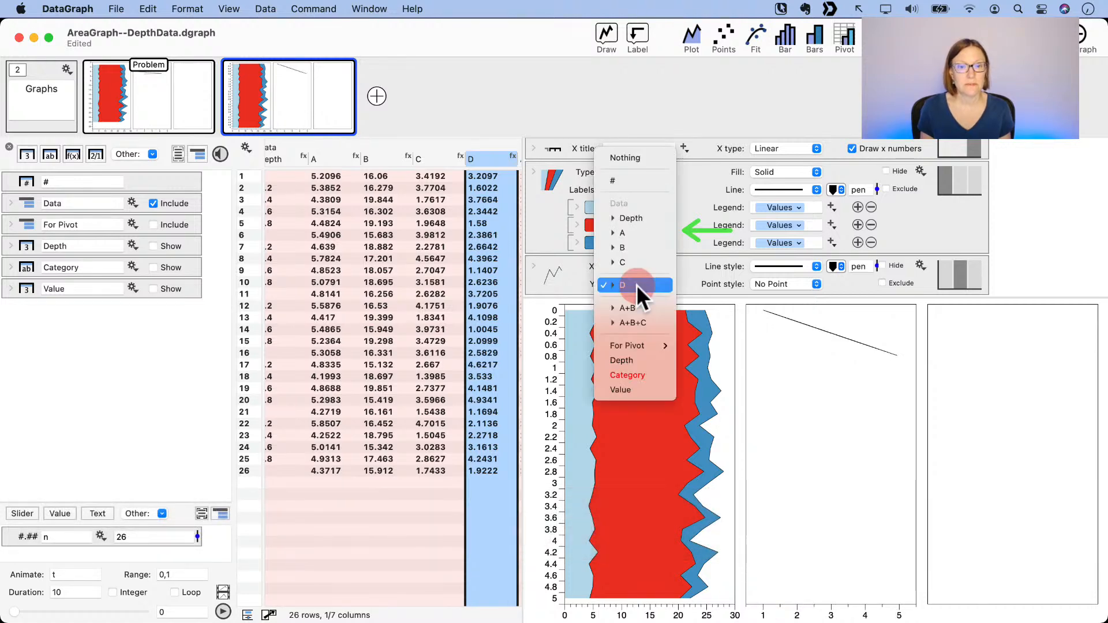
left_click(637, 178)
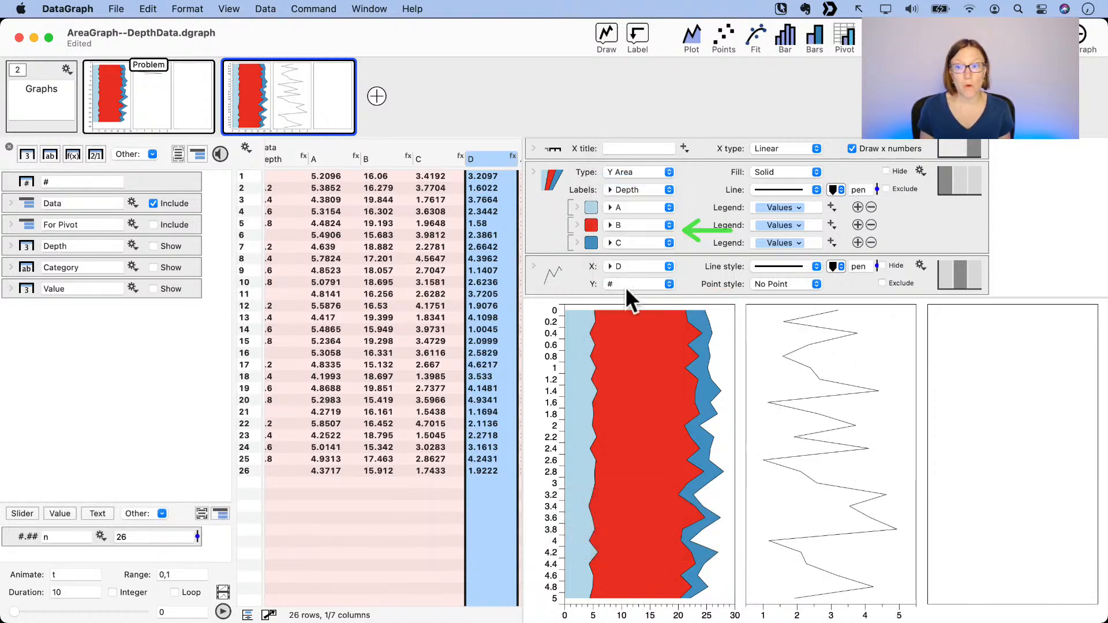
Step: Review the # and D columns used as the line plot's Y and X sources
left_click(167, 180)
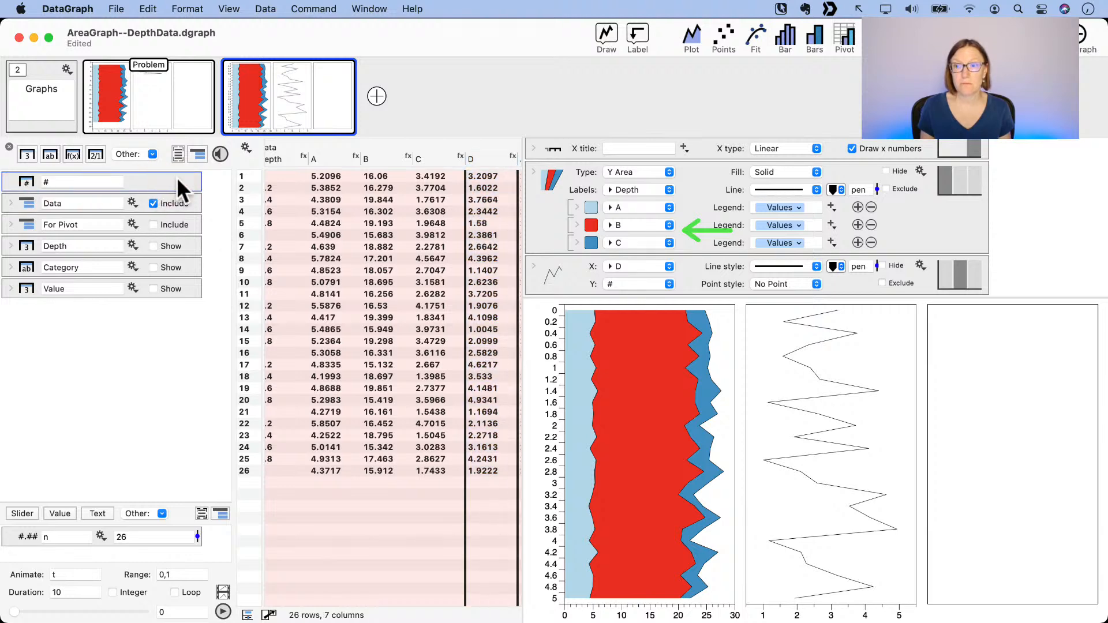
left_click(629, 284)
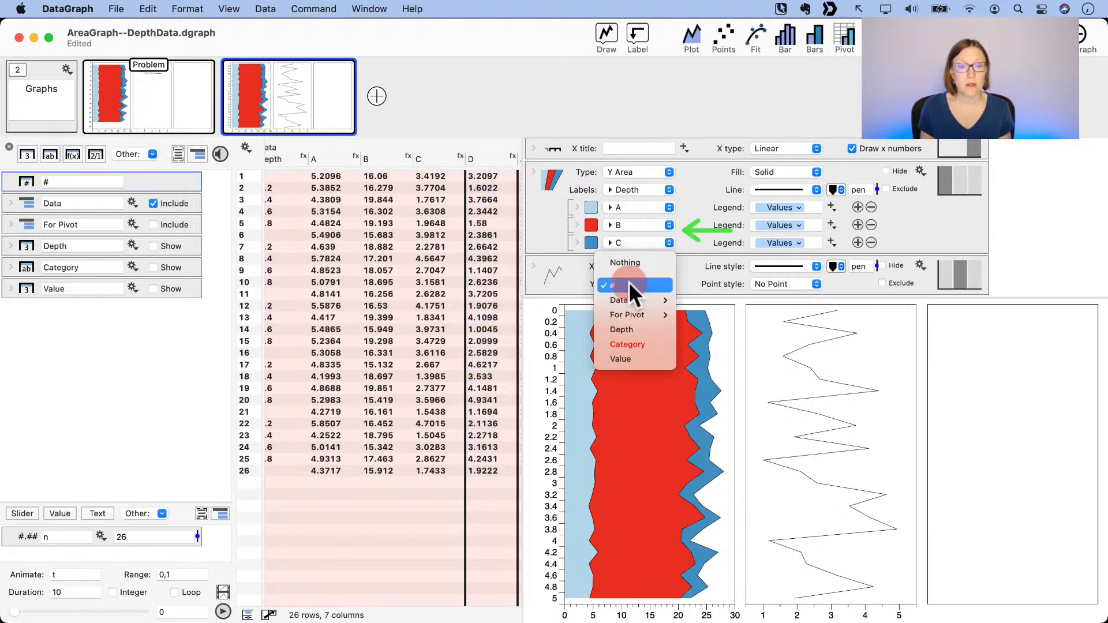
left_click(618, 283)
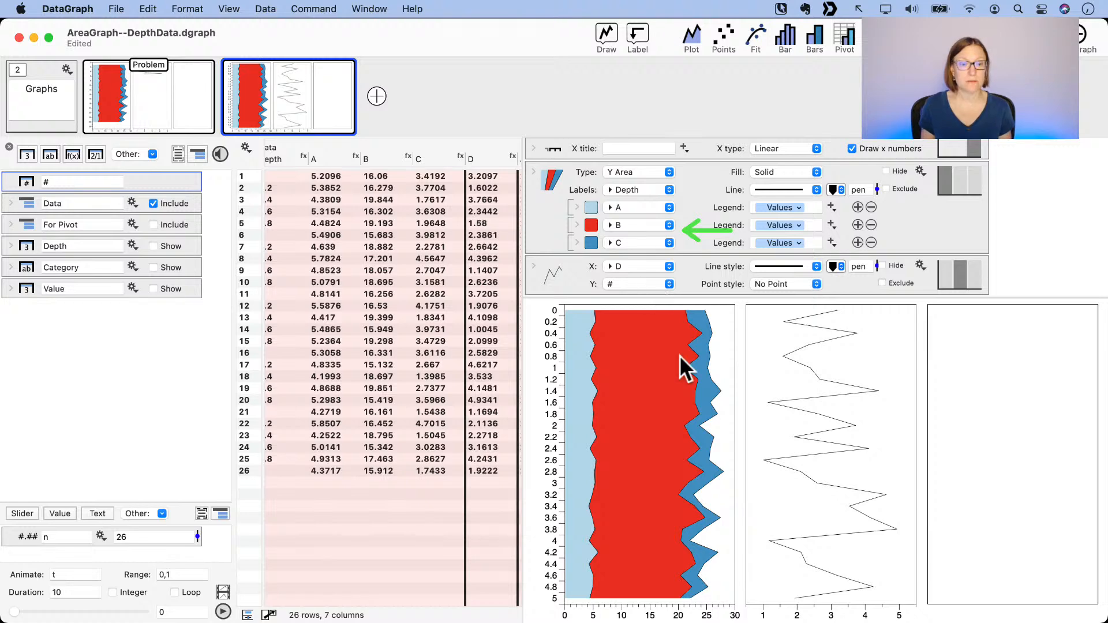
left_click(638, 266)
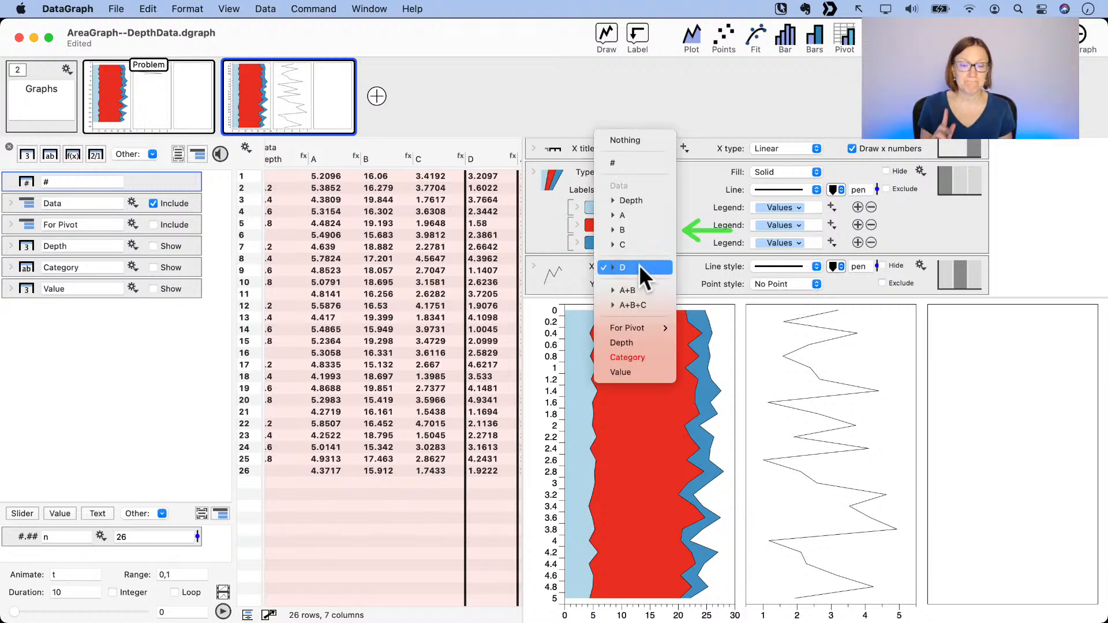
left_click(638, 265)
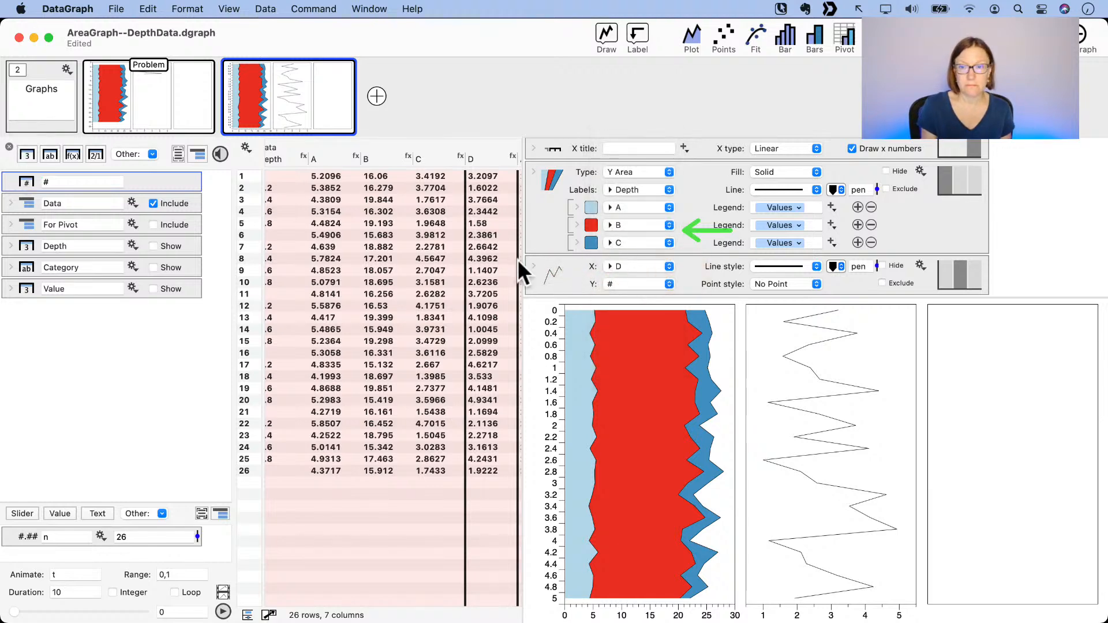
left_click(493, 151)
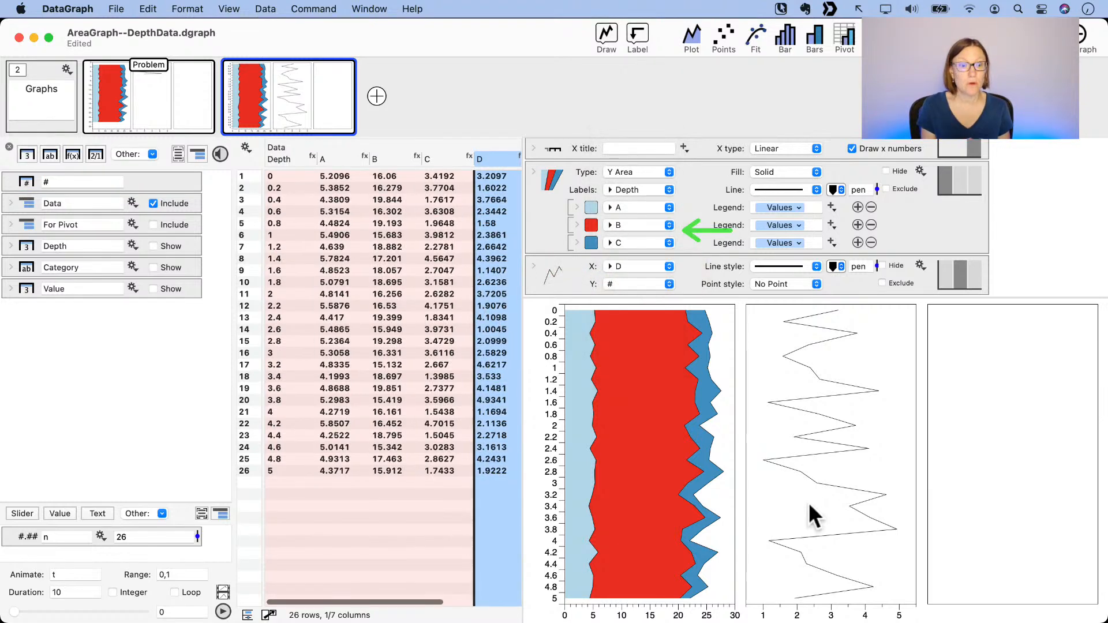
Step: Try the Data group's Depth column as the line plot's Y, and temporarily exclude the area chart for comparison
left_click(626, 282)
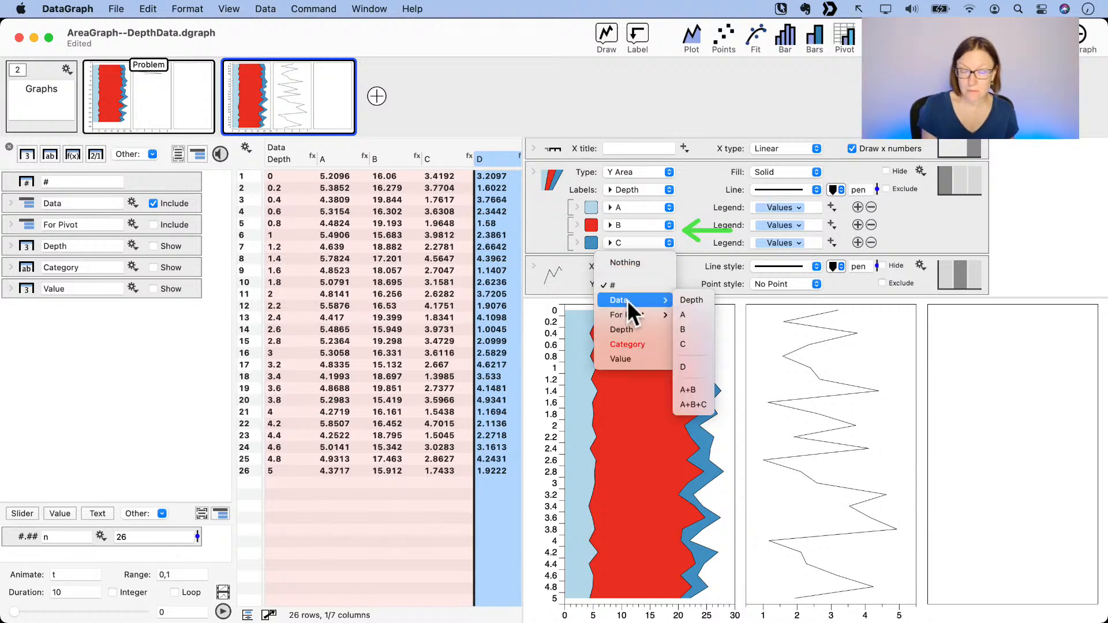
left_click(850, 393)
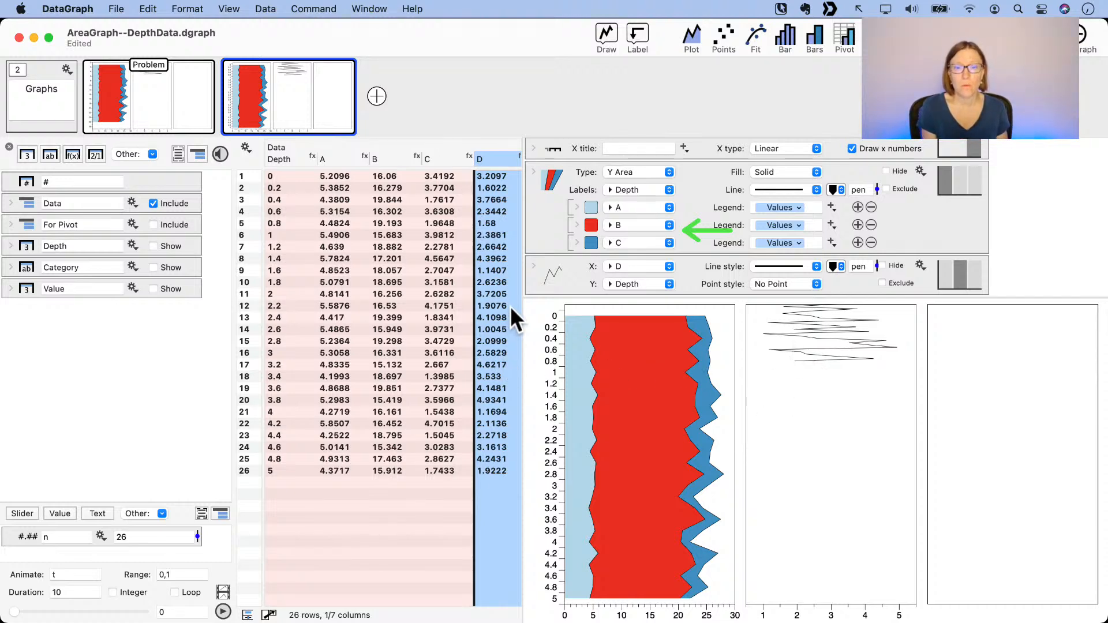
left_click(893, 187)
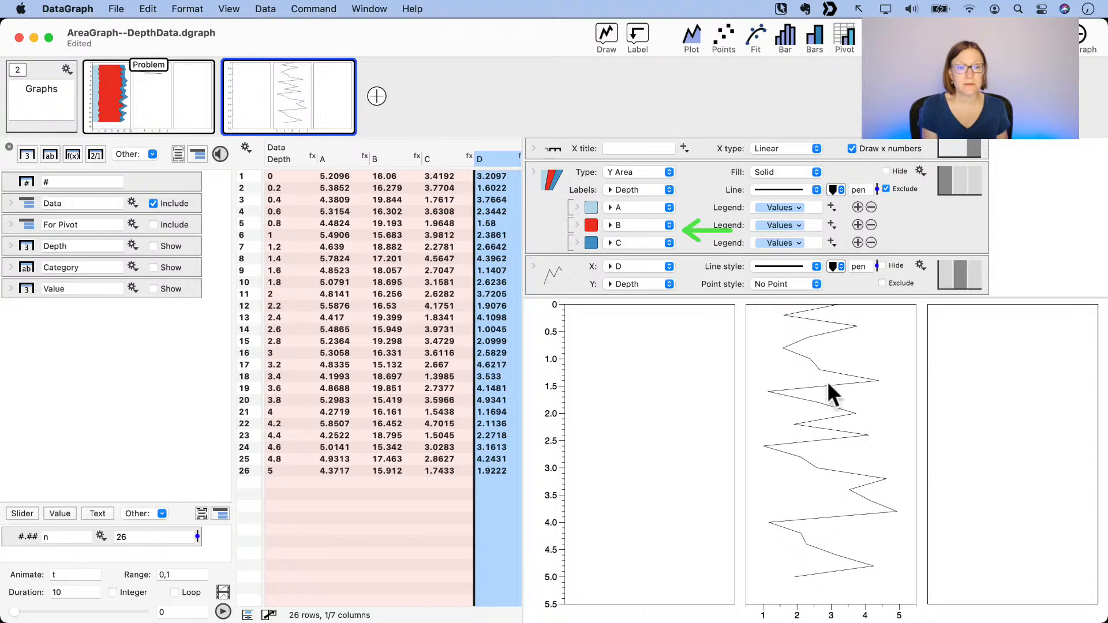
left_click(890, 186)
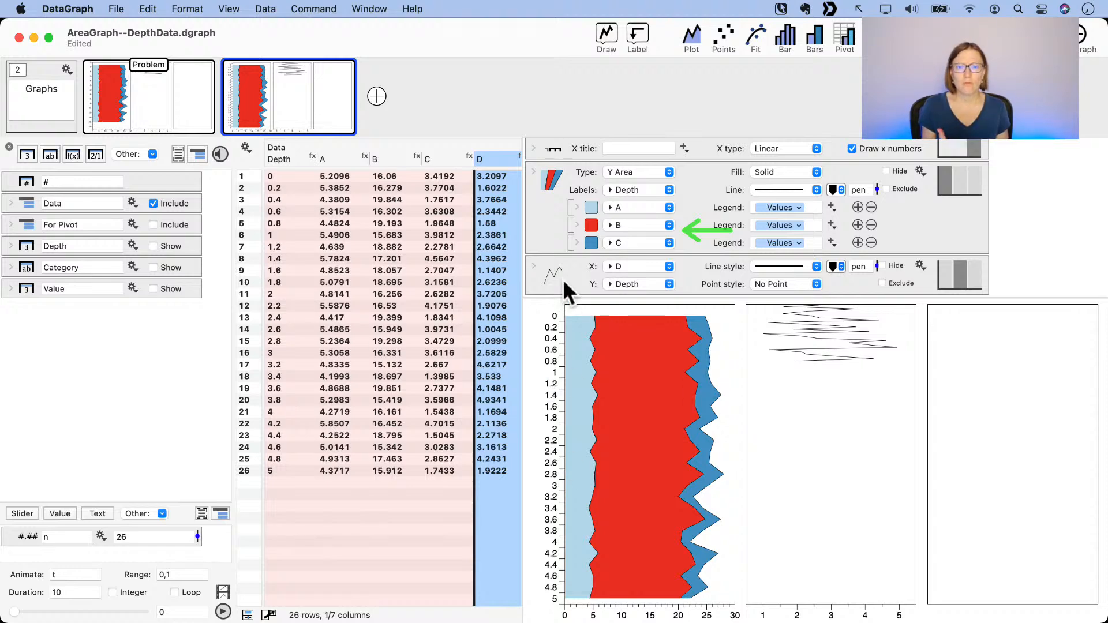
Step: Set the area chart's labels to Nothing and check the last data row against the Y axis
left_click(627, 188)
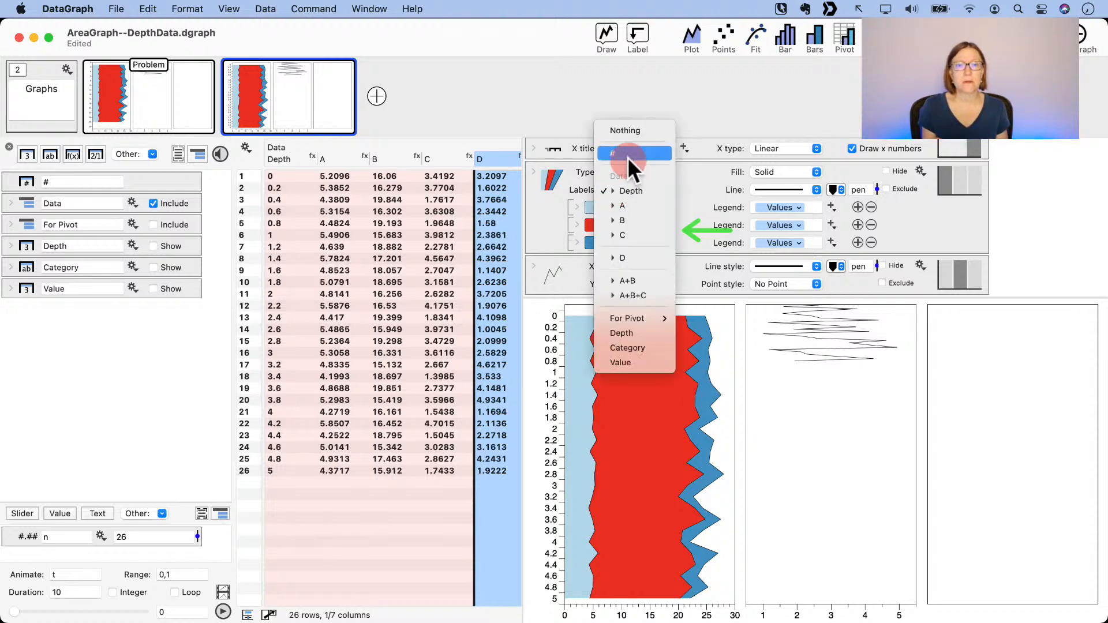
left_click(628, 129)
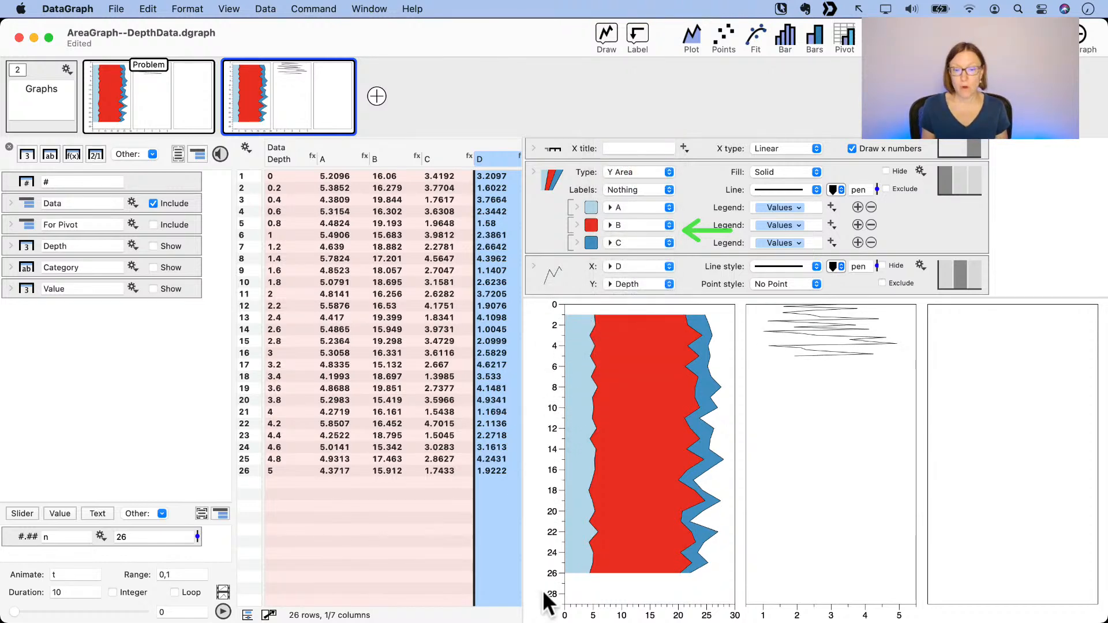
left_click(245, 472)
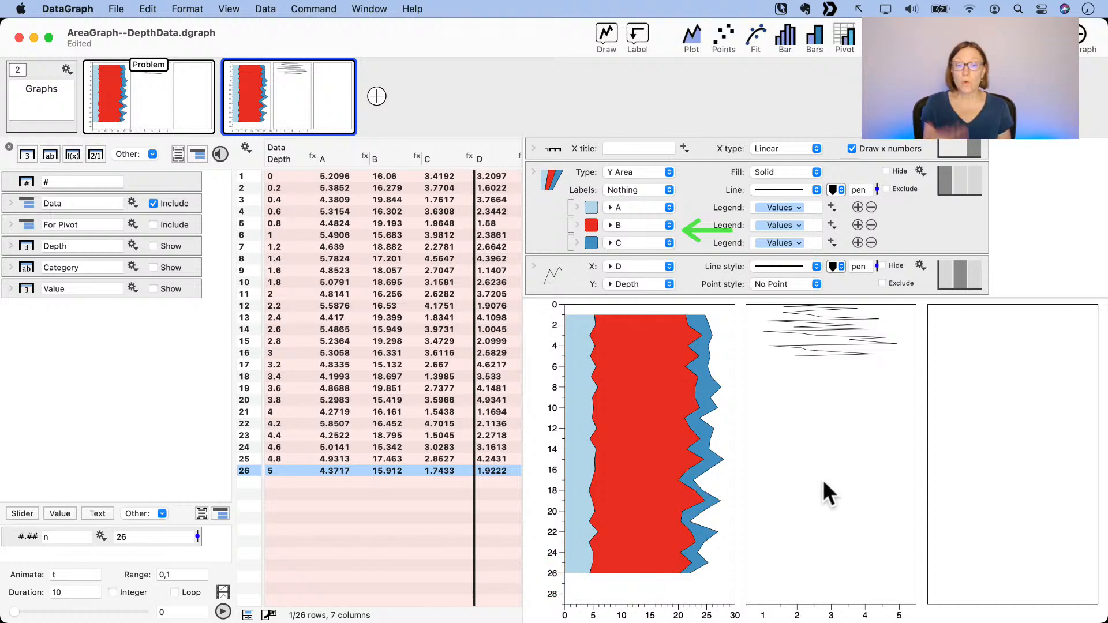
Step: Set the line plot's Y to the # column and highlight the Depth column in the Data group
left_click(628, 284)
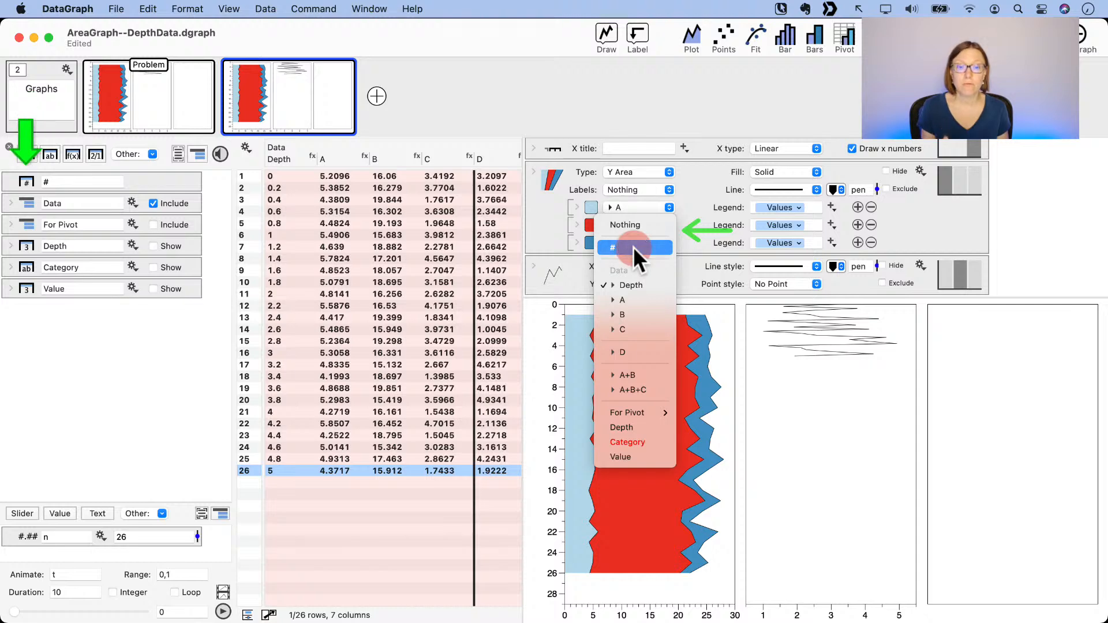
left_click(632, 247)
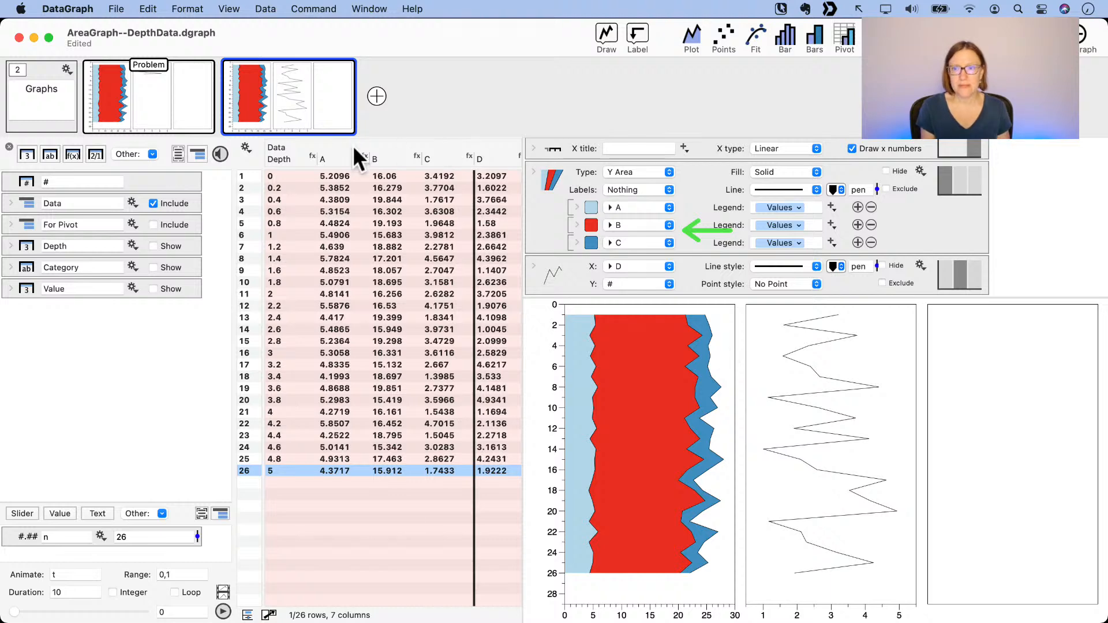
left_click(283, 155)
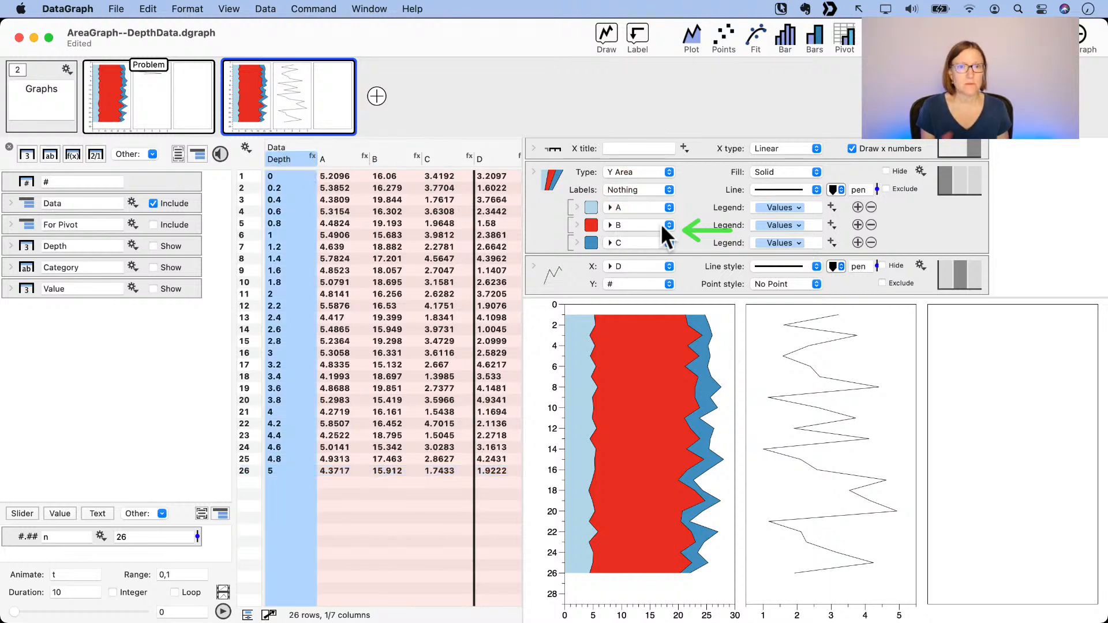
Step: Add an Extra Axis to the graph and set its type to Y Axis
left_click(638, 44)
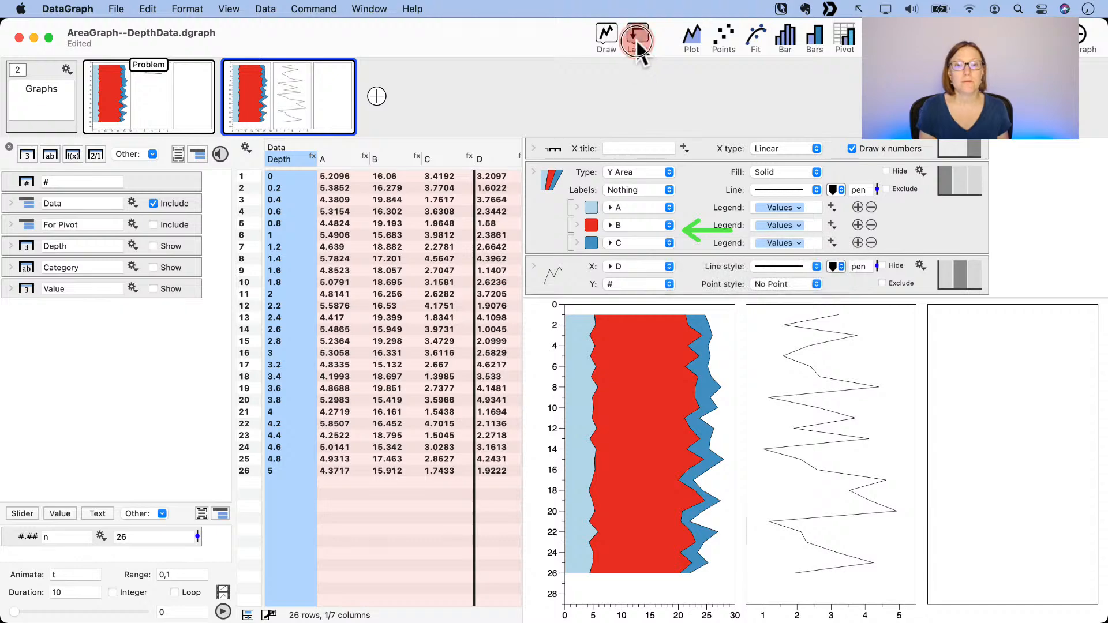
left_click(566, 320)
left_click(877, 460)
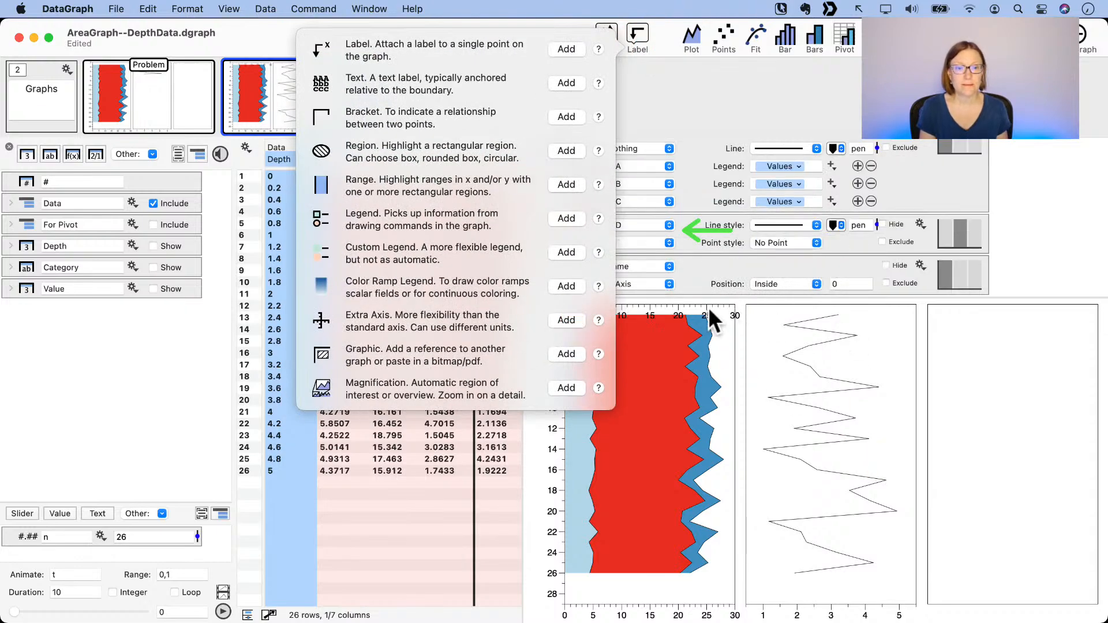
left_click(679, 300)
left_click(643, 284)
left_click(639, 293)
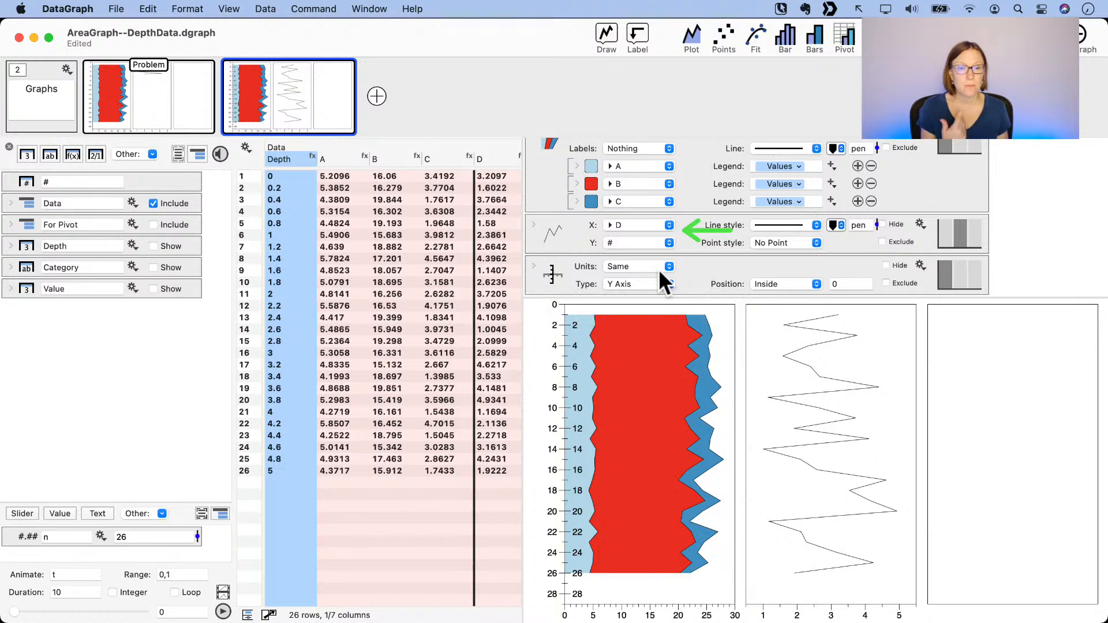
Step: Set the extra axis's units to Origin+Unit with an origin of 1
left_click(643, 265)
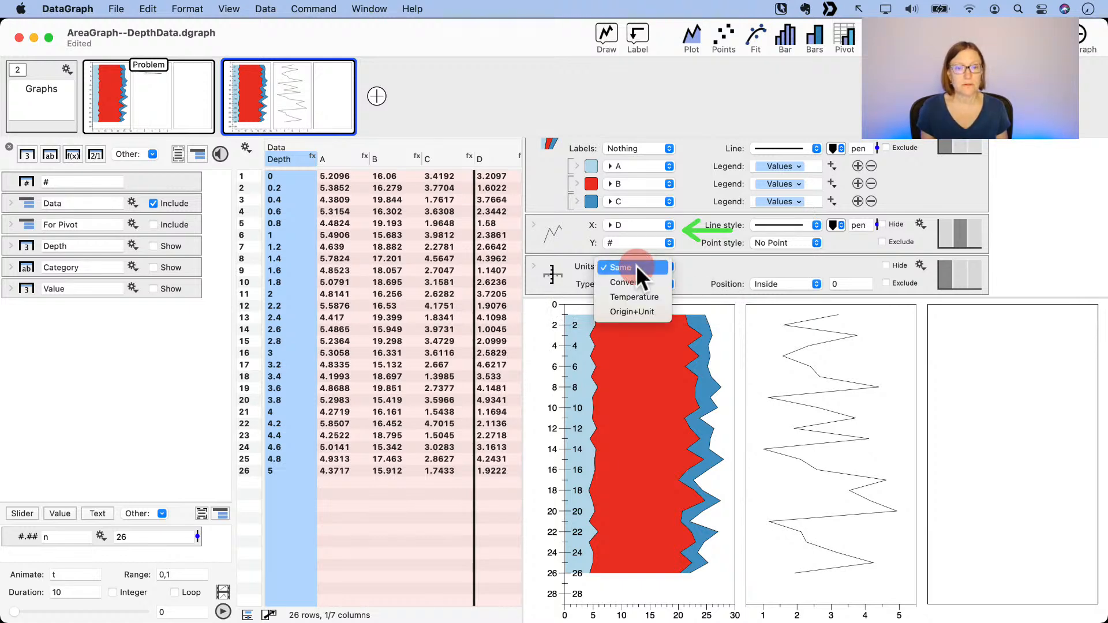
left_click(634, 311)
left_click(716, 264)
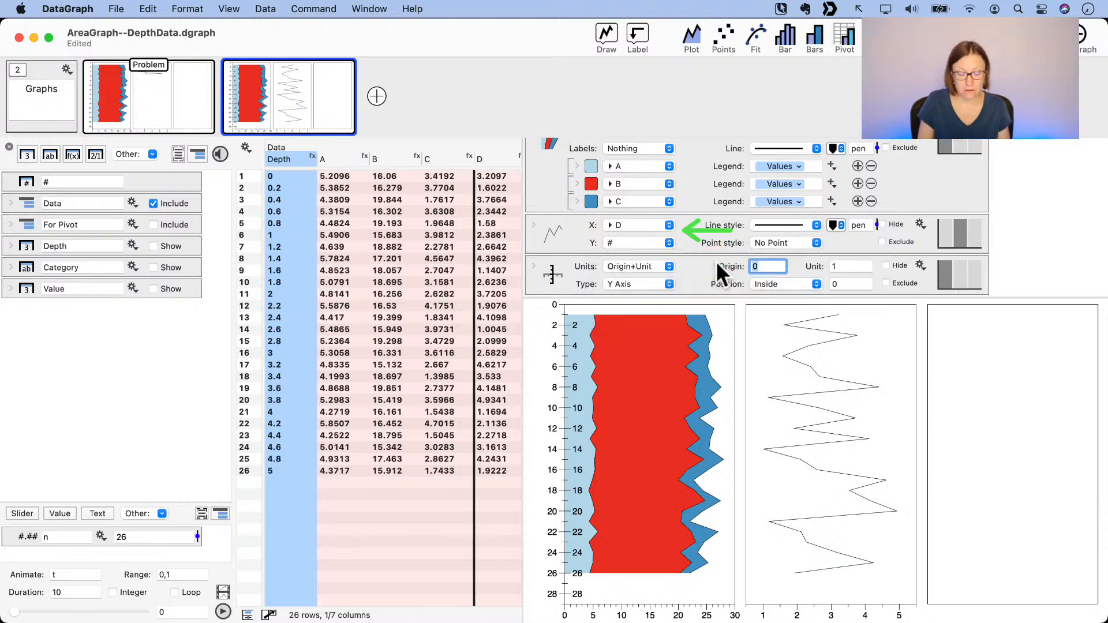
type("1")
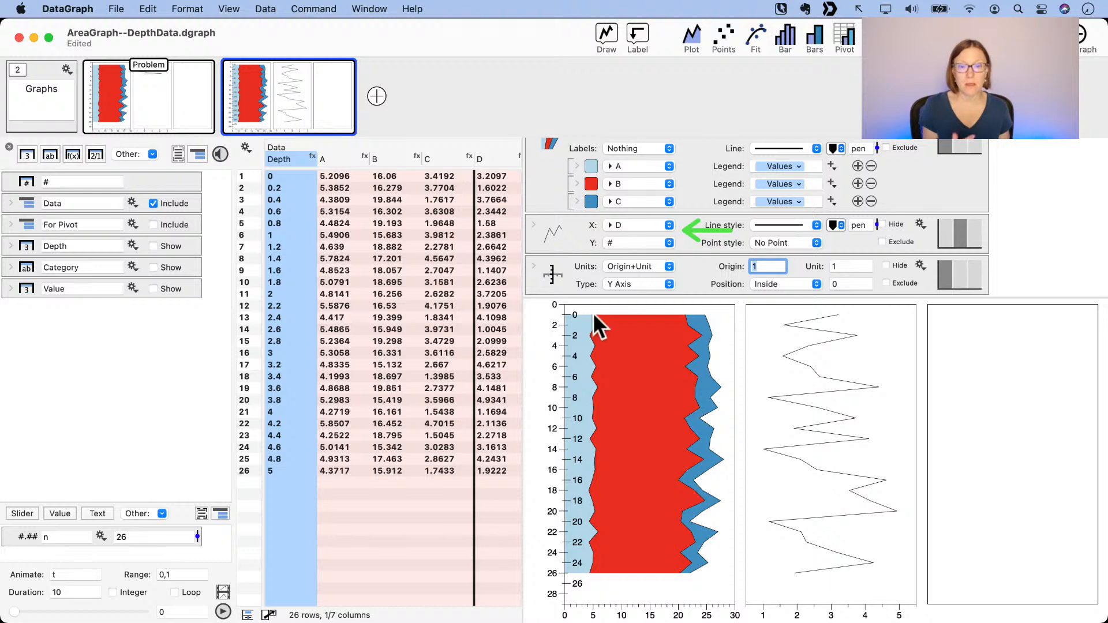
left_click(552, 283)
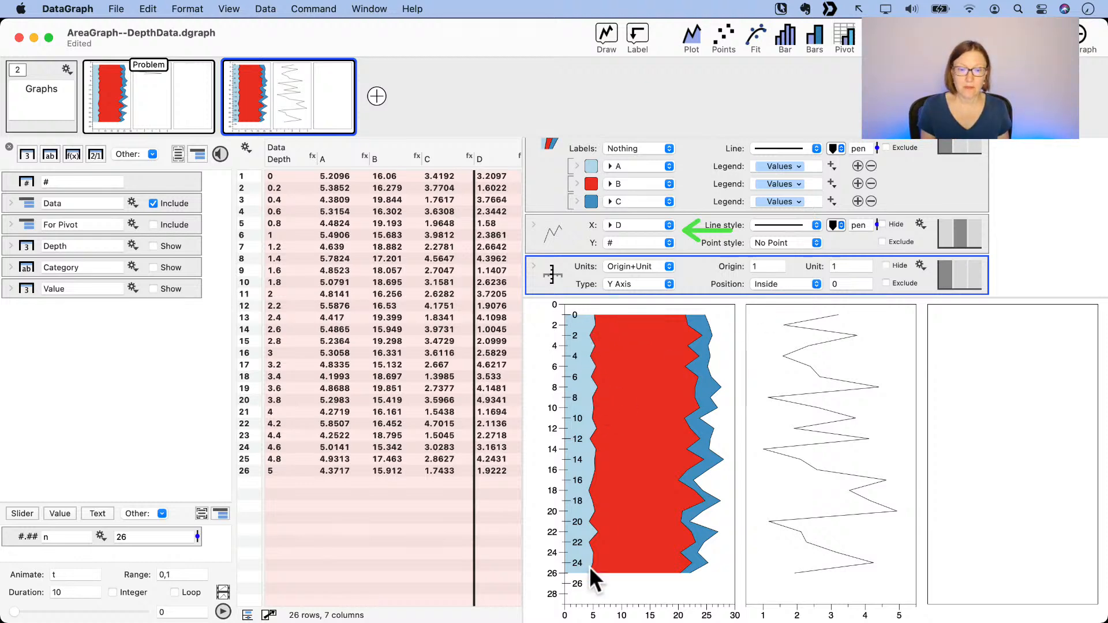
Step: Set the extra axis's unit to 5 and compare its scale with the Depth column
left_click(848, 266)
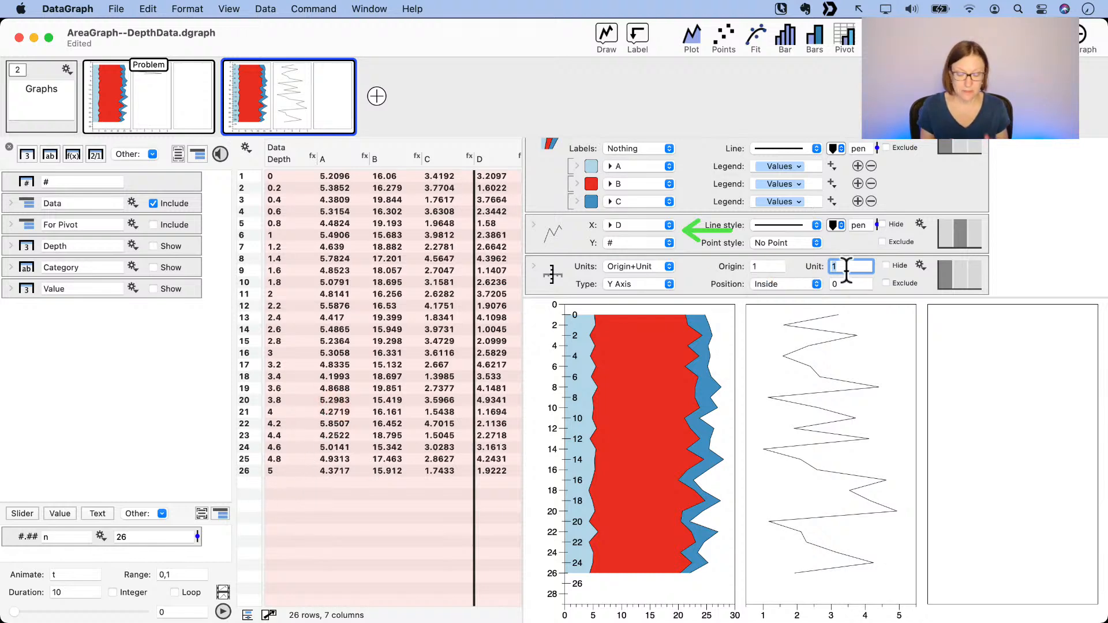
type("5")
key("Return")
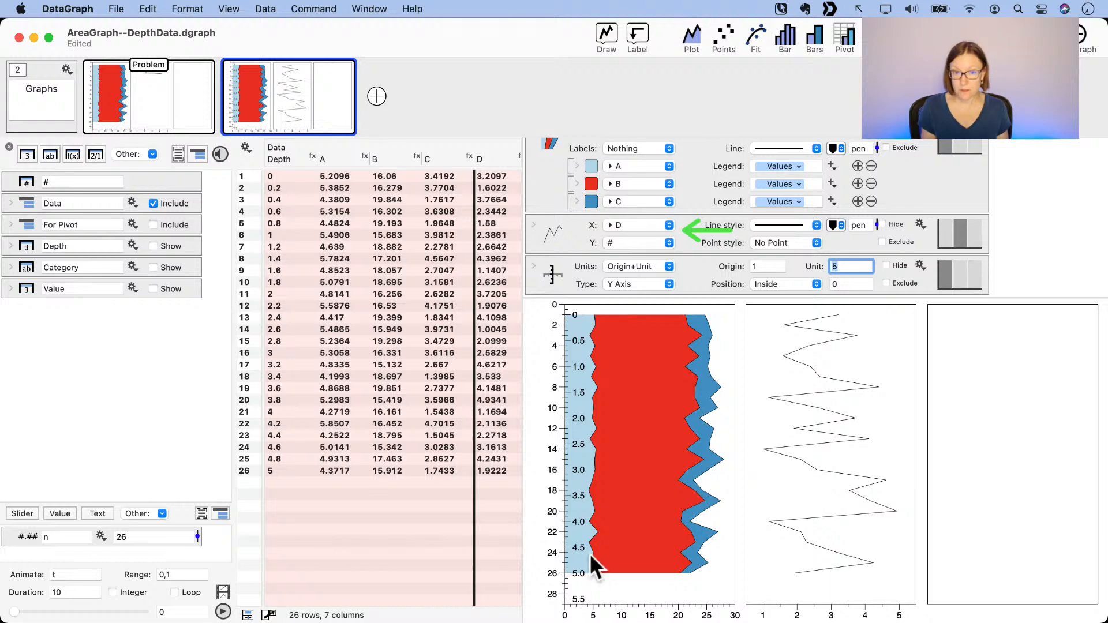
left_click(286, 161)
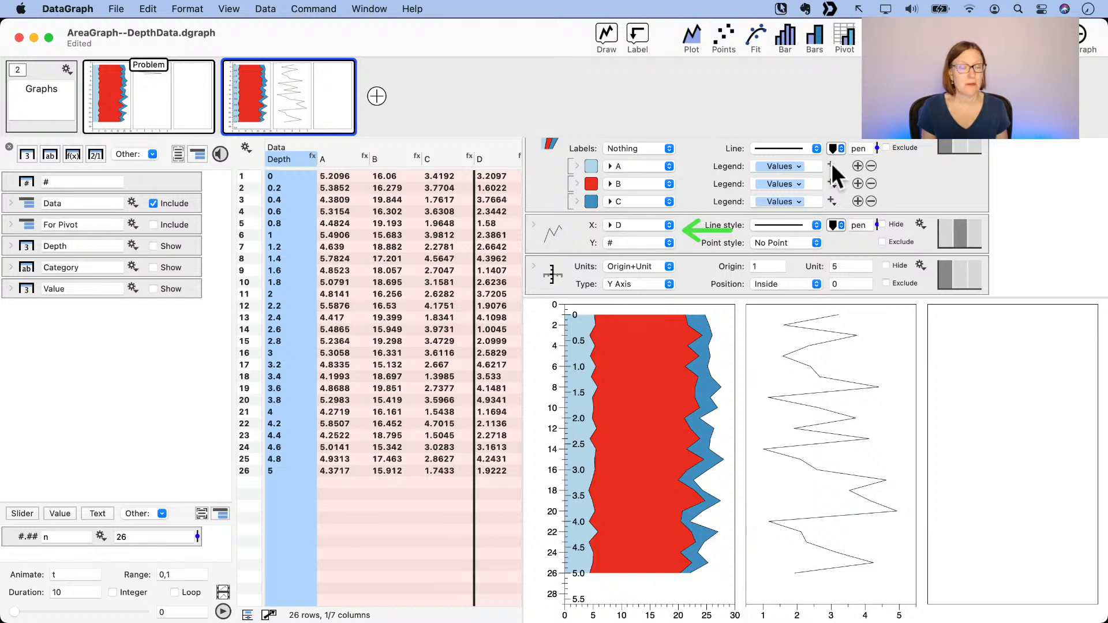
Step: Turn off the Y numbers on the graph's main axis
scroll(831, 163, "up", 5)
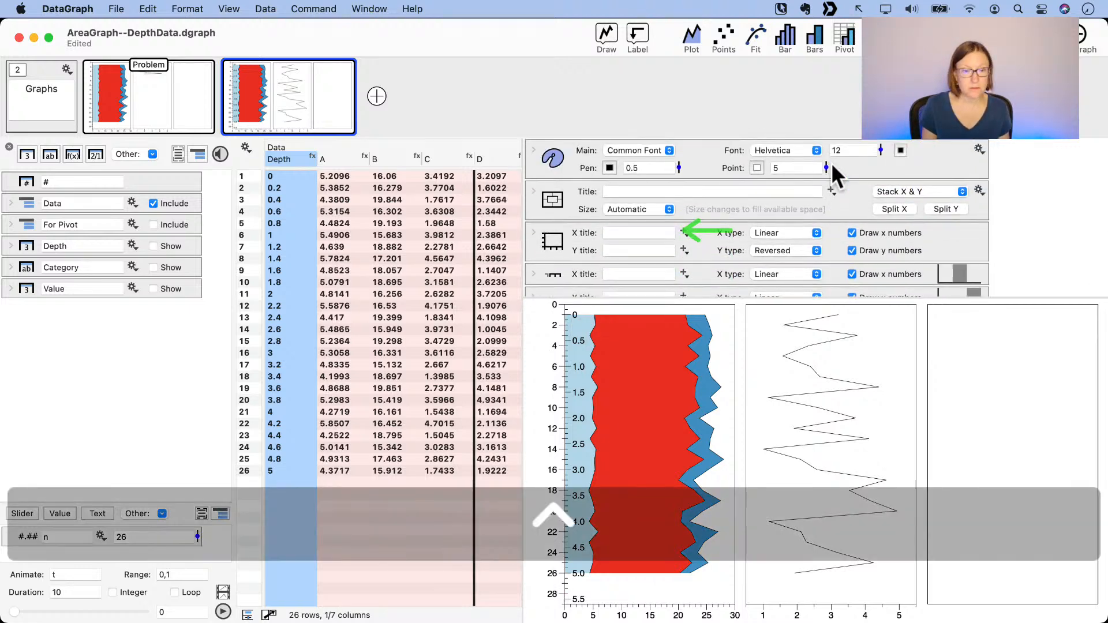
key("ctrl+x")
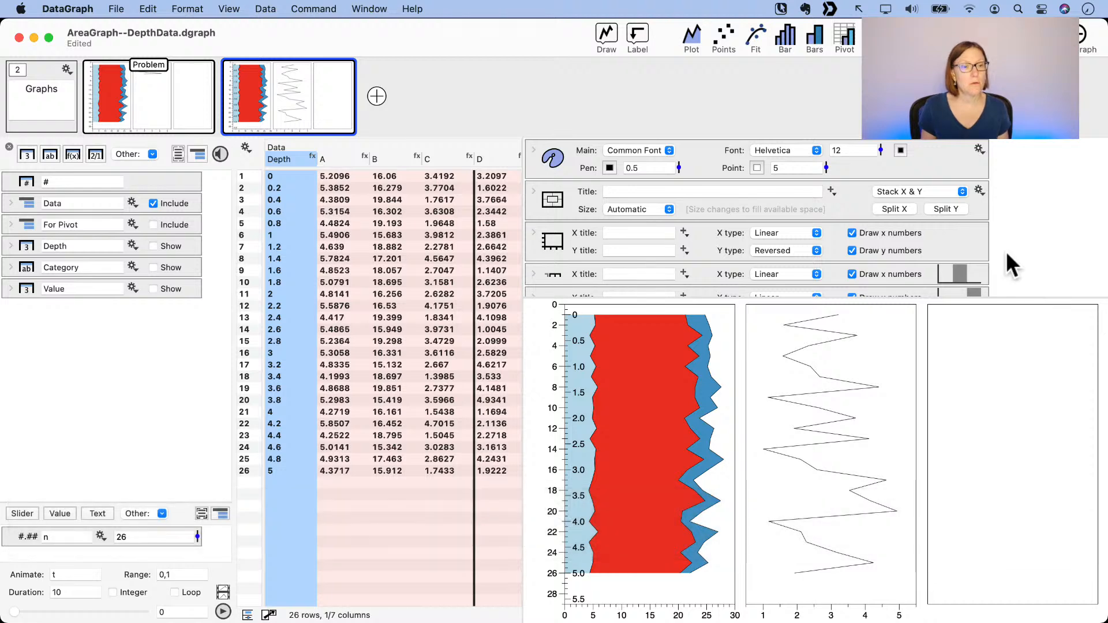
left_click(861, 251)
Step: Set the extra axis's position to Left and expand its detailed settings
scroll(805, 206, "down", 10)
left_click(805, 288)
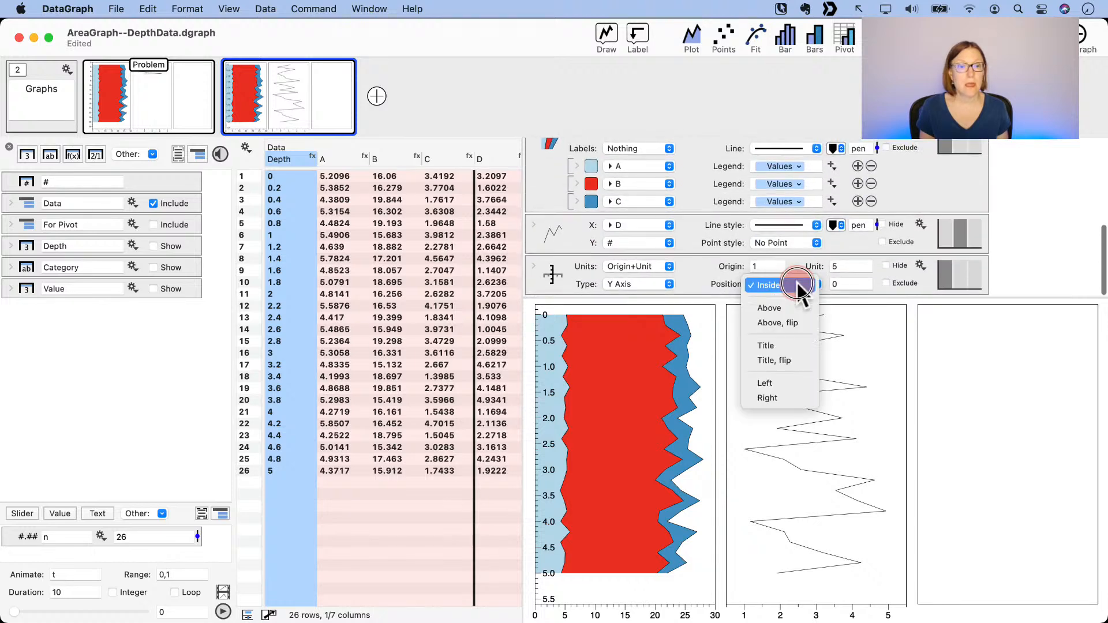
left_click(779, 383)
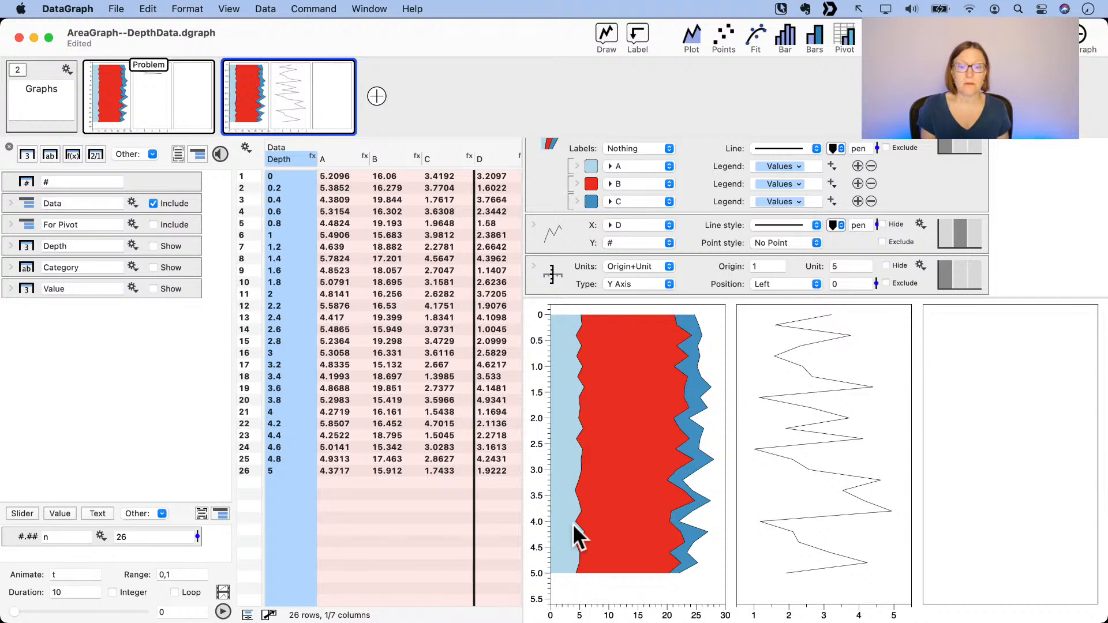
left_click(534, 264)
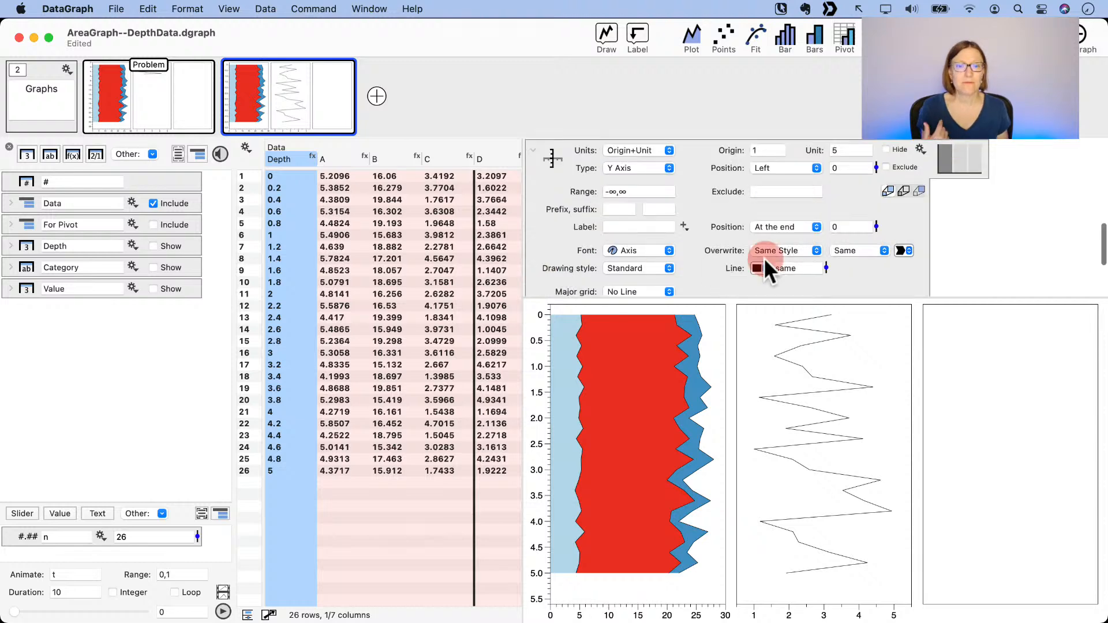
Step: Set the main axis's padding for y to None in its detailed settings
scroll(680, 210, "up", 8)
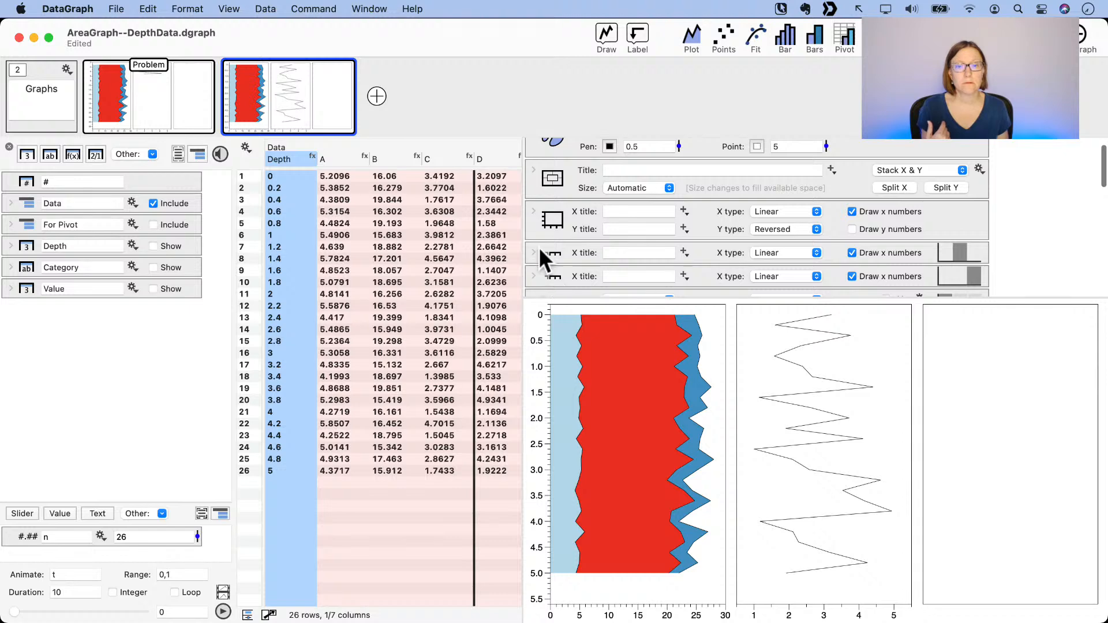
left_click(532, 210)
scroll(729, 257, "down", 2)
scroll(730, 258, "up", 2)
left_click(763, 205)
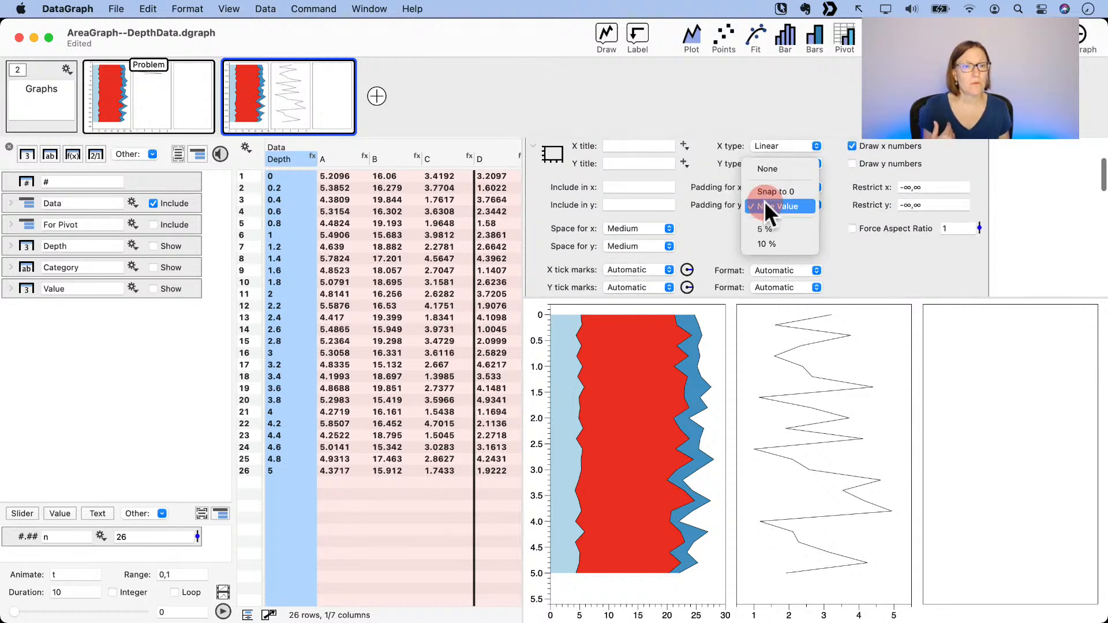
left_click(768, 167)
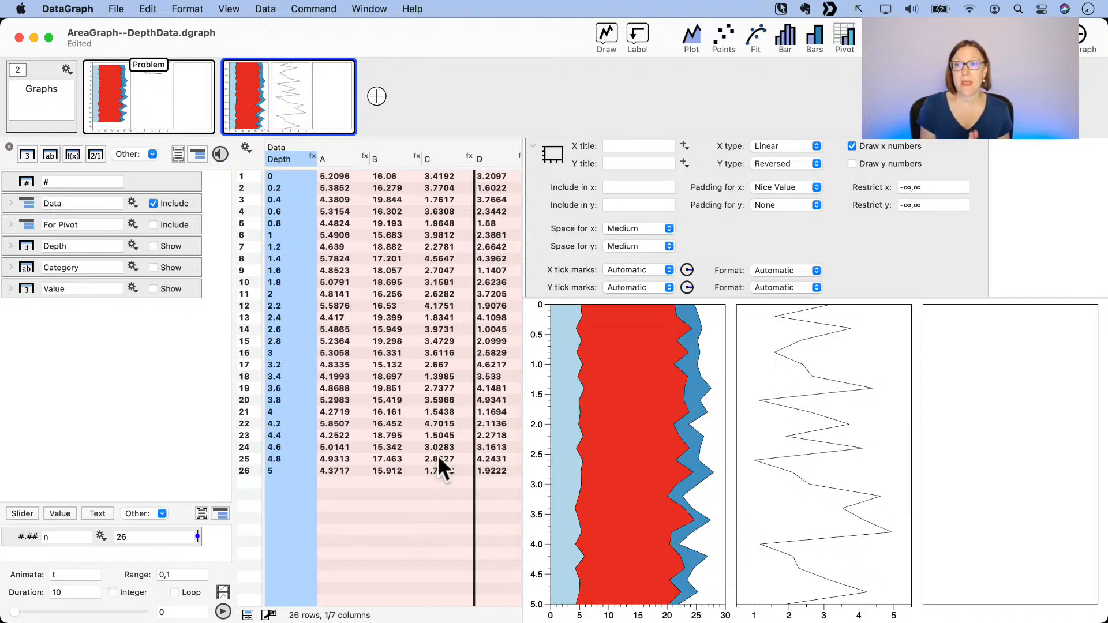
Step: Remove the Data group from the table and show the Depth, Category and Value columns instead
left_click(154, 202)
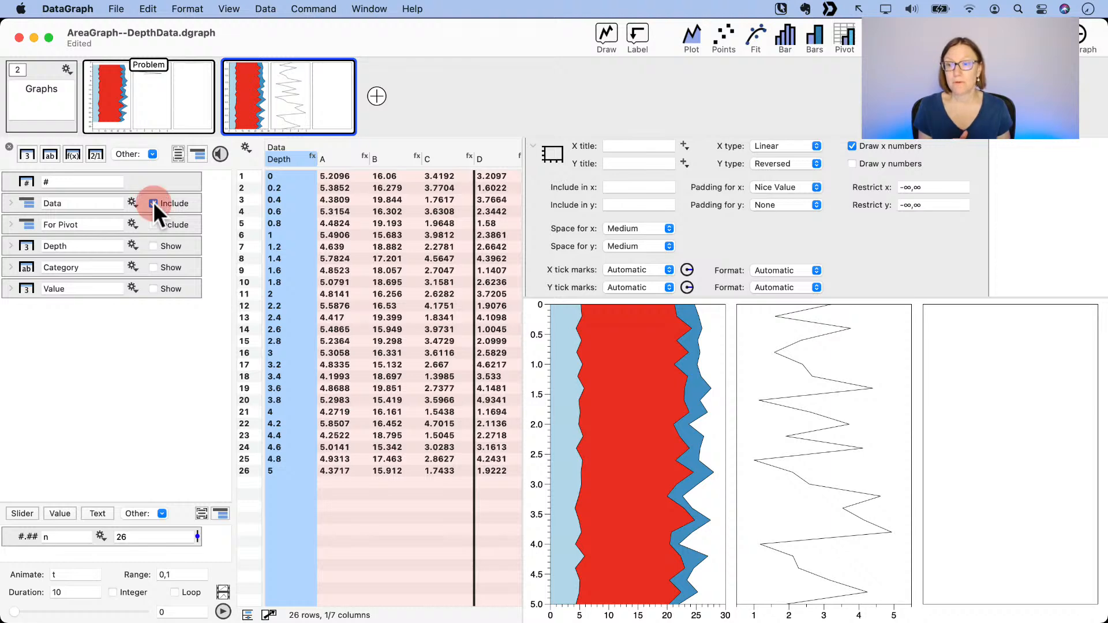
left_click(154, 246)
left_click(160, 267)
left_click(160, 293)
left_click(171, 290)
left_click(415, 332)
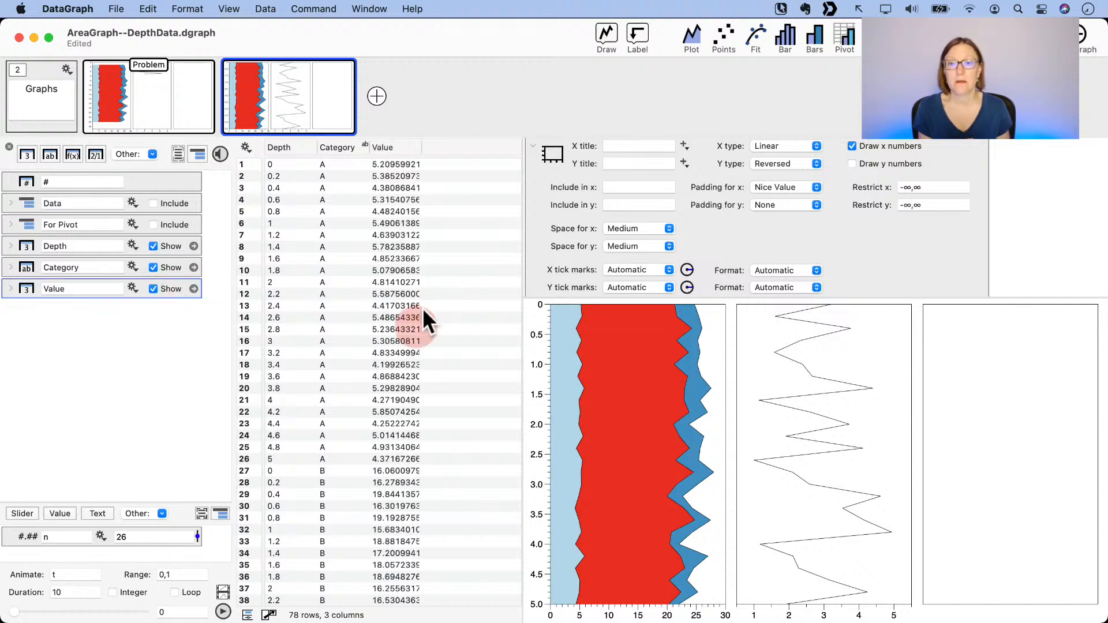
Step: Examine how the Depth, Category and Value columns arrange the measurements for categories A, B and C
left_click(292, 148)
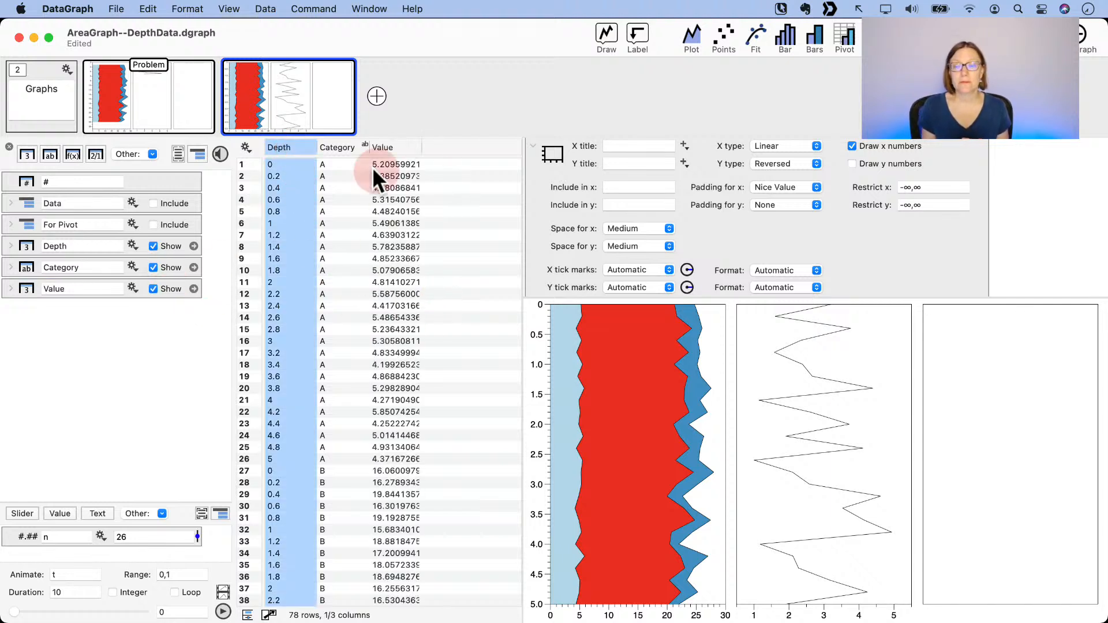
left_click(341, 147)
left_click(402, 148)
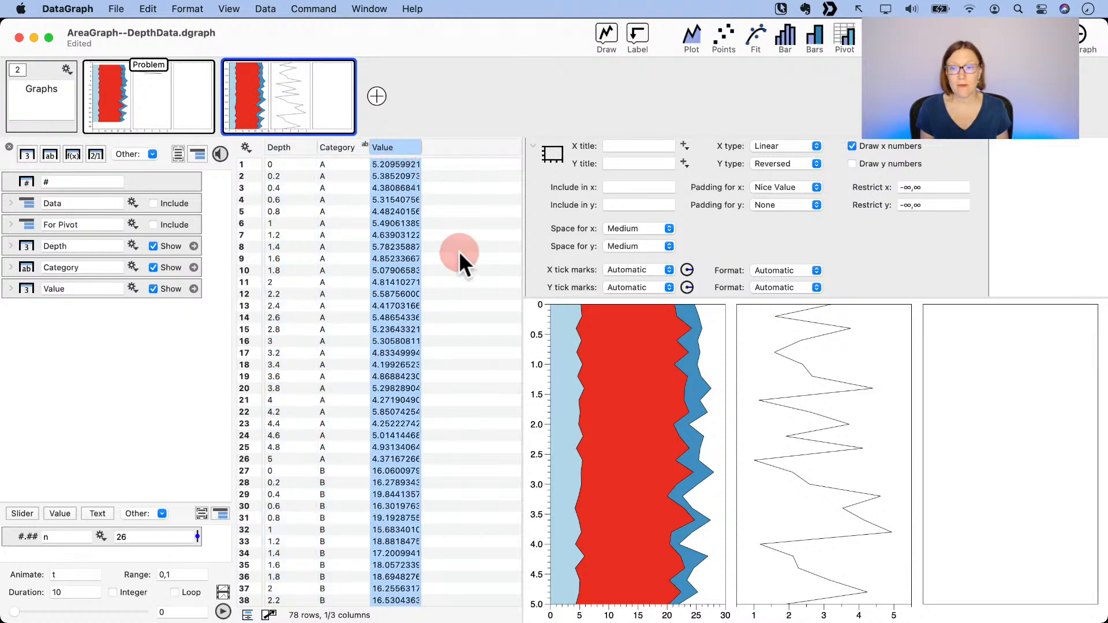
scroll(413, 418, "down", 10)
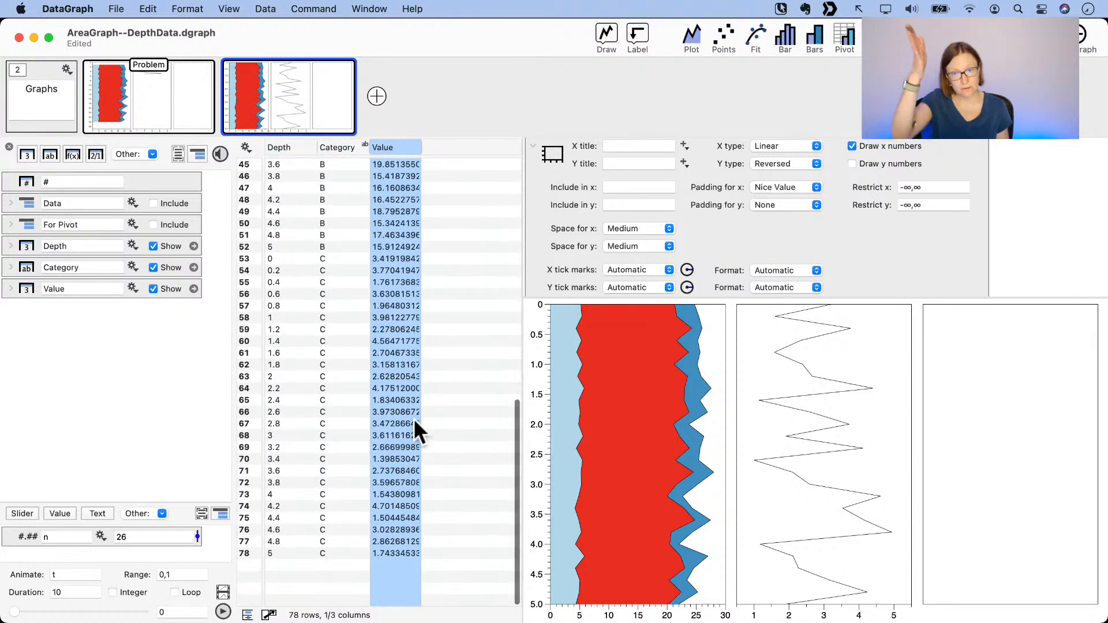
scroll(449, 535, "up", 10)
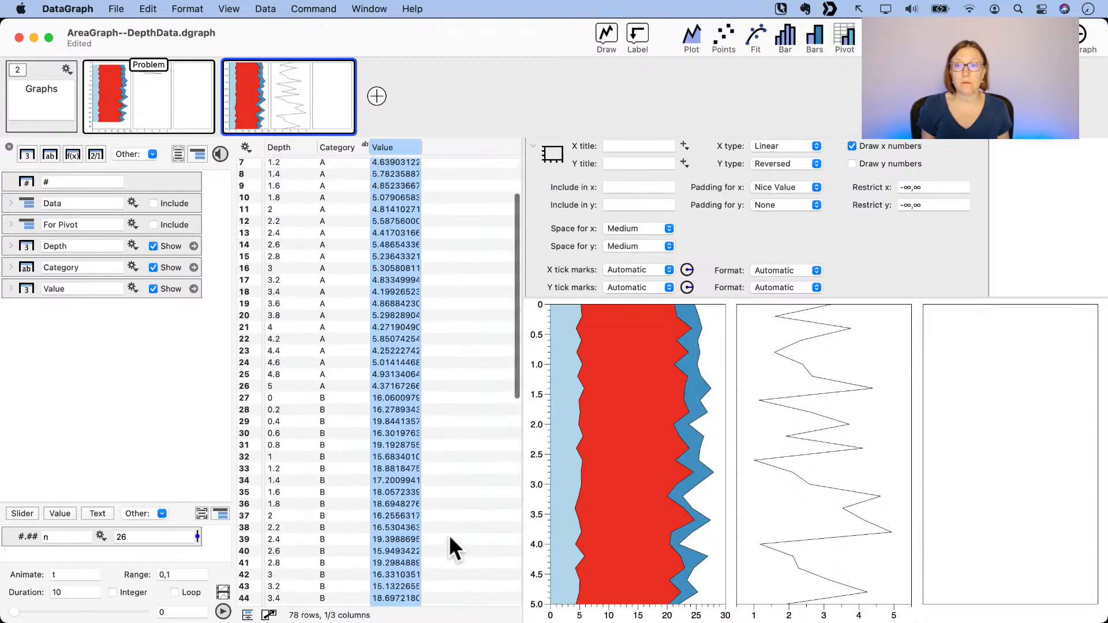
left_click(346, 146)
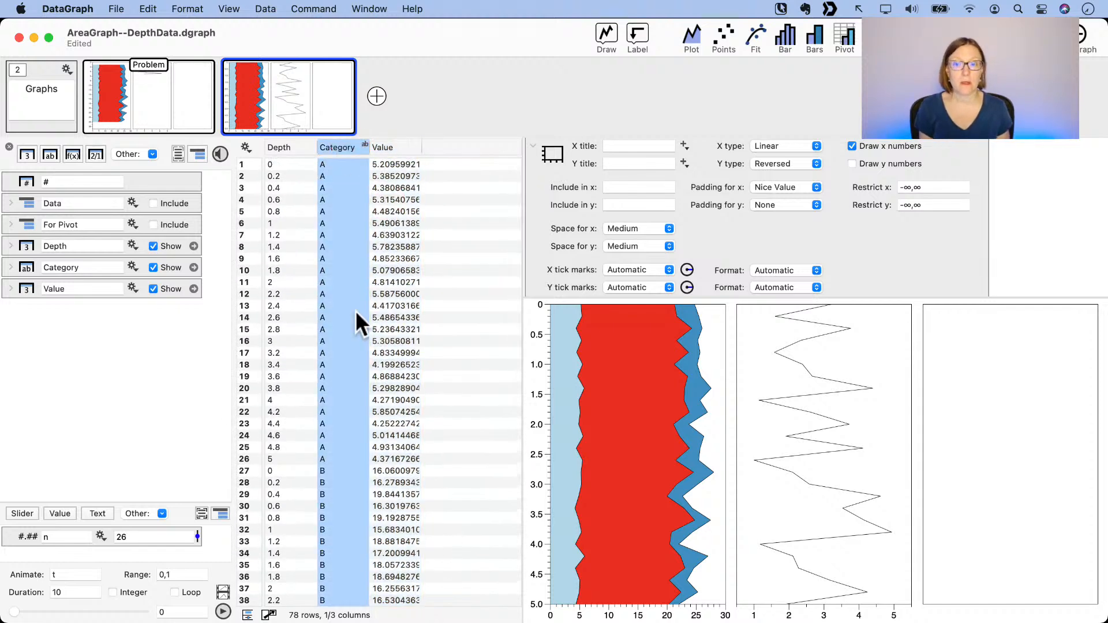
scroll(335, 485, "down", 6)
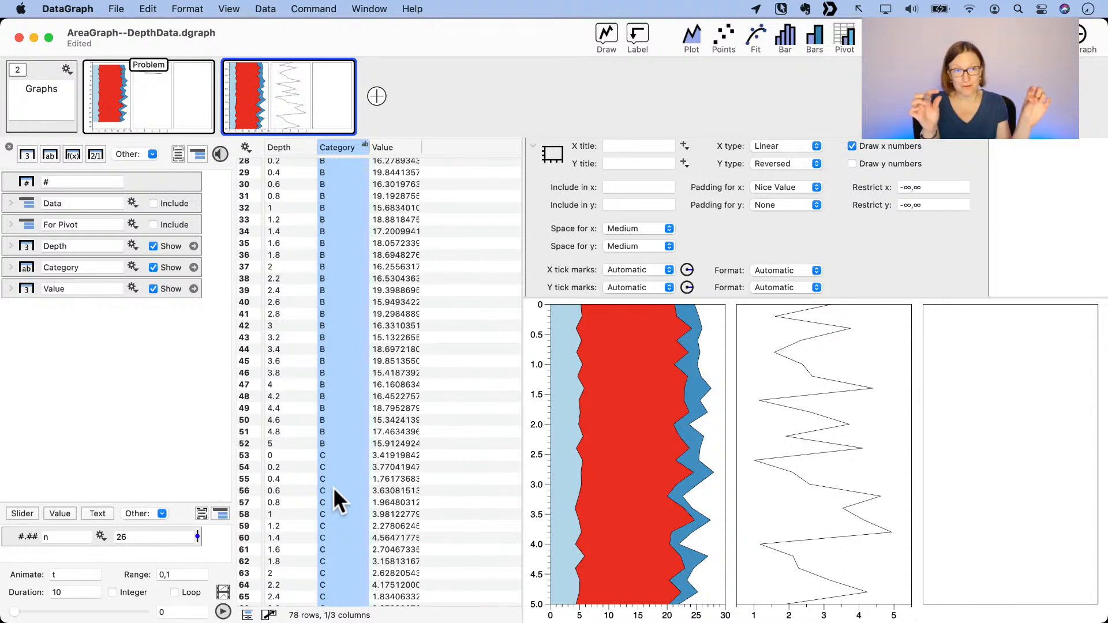
scroll(334, 350, "up", 6)
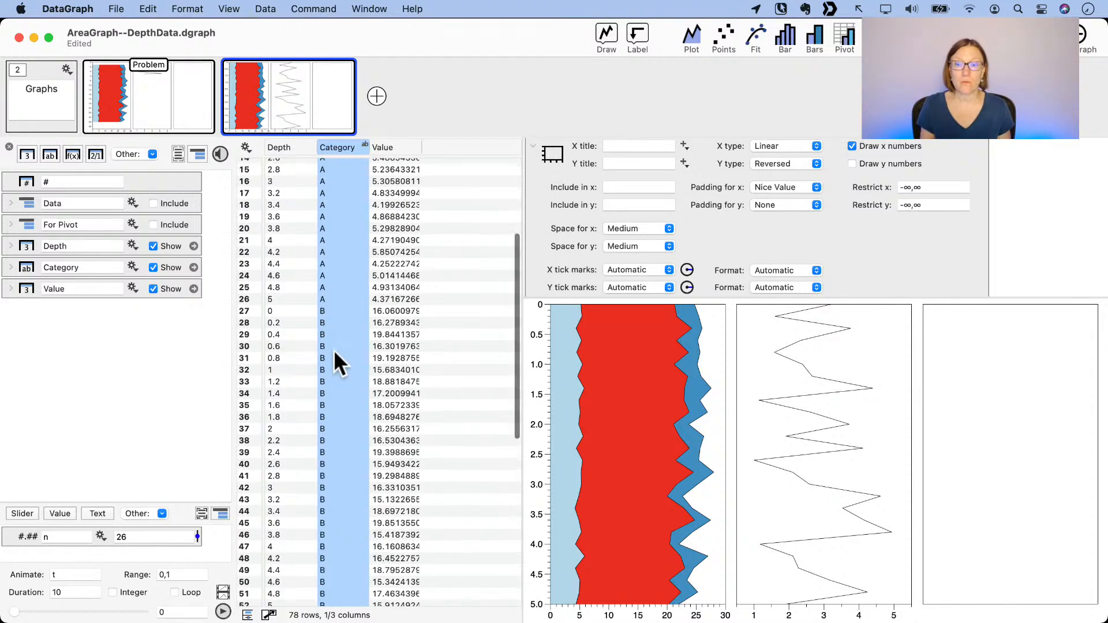
left_click(333, 214)
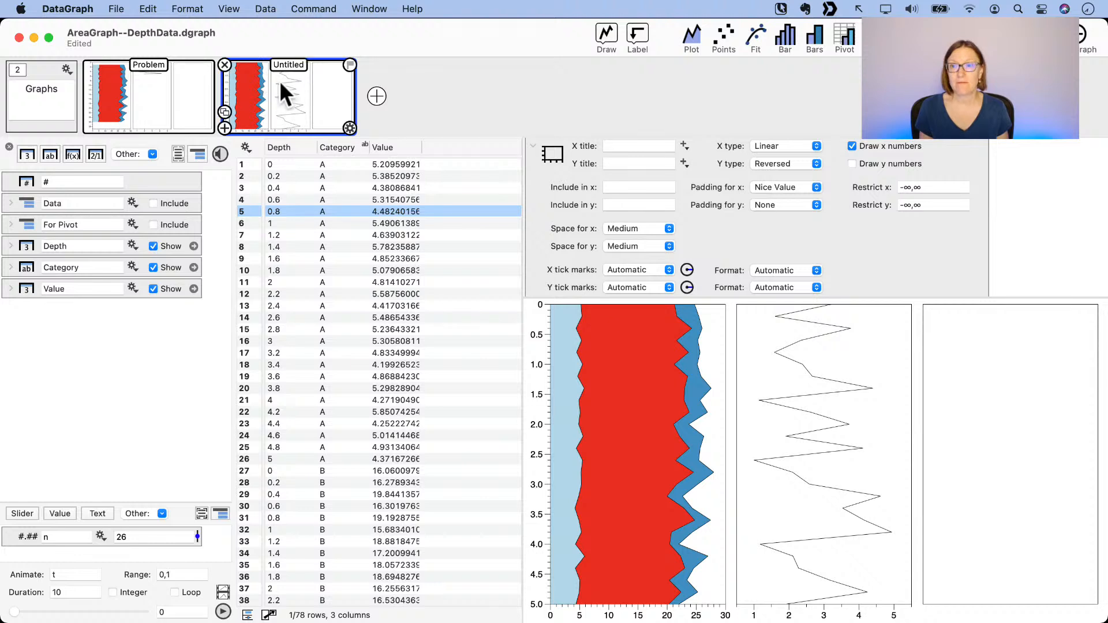
Step: Add a new graph and create a Pivot from the Depth, Category and Value columns
left_click(376, 97)
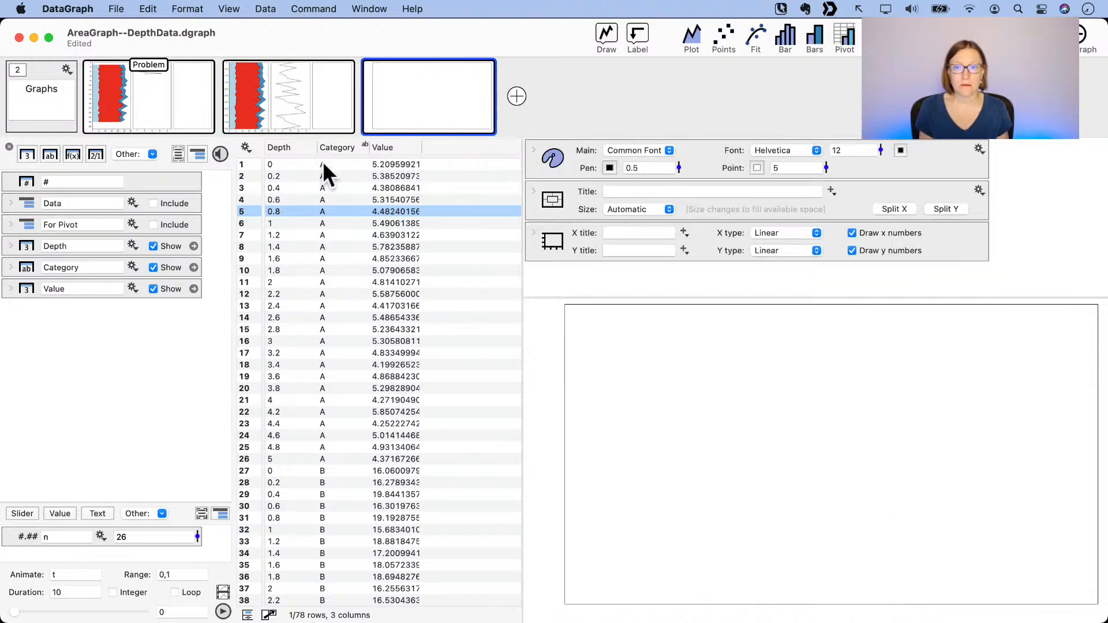
left_click(284, 148)
left_click(348, 148, "shift")
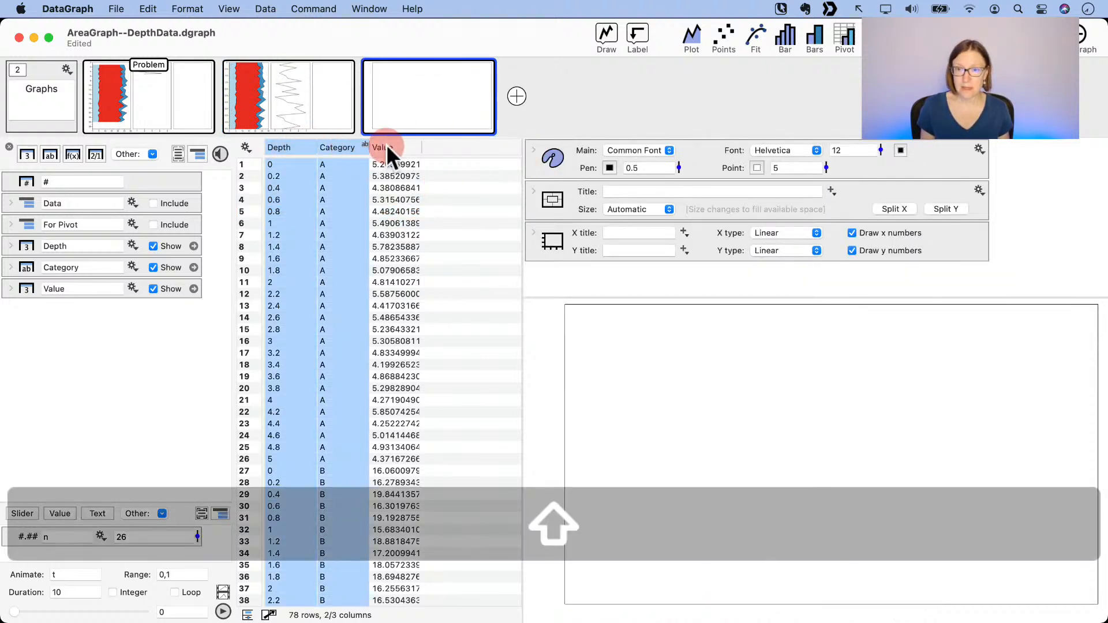
left_click(385, 147, "shift")
left_click(843, 40)
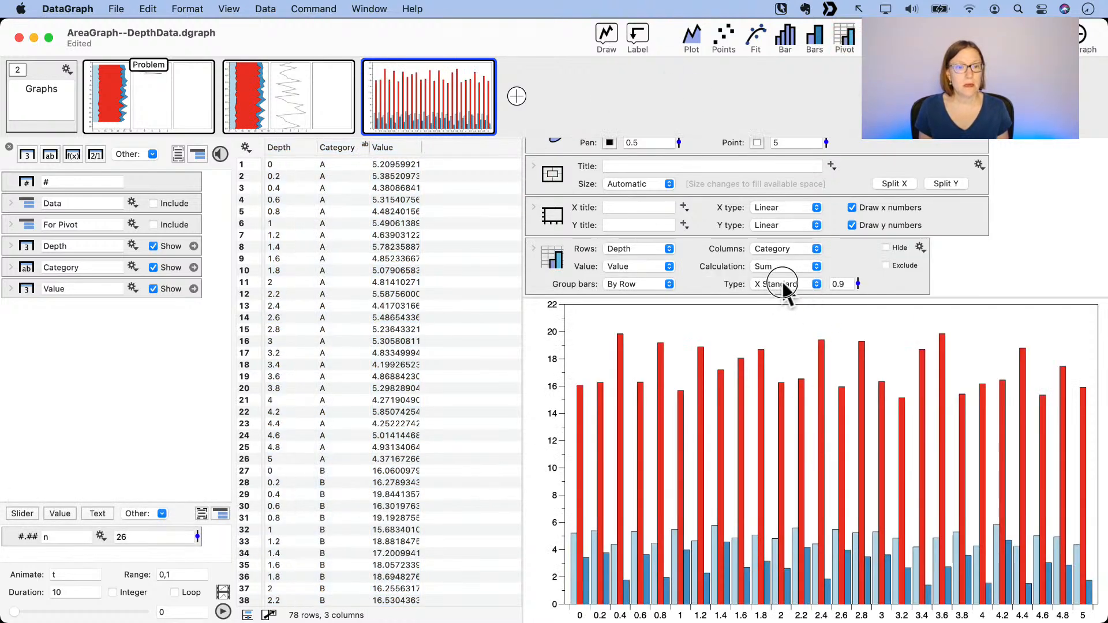
Step: Set the pivot's type to Y Area and the graph's Y axis type to Reversed
left_click(786, 285)
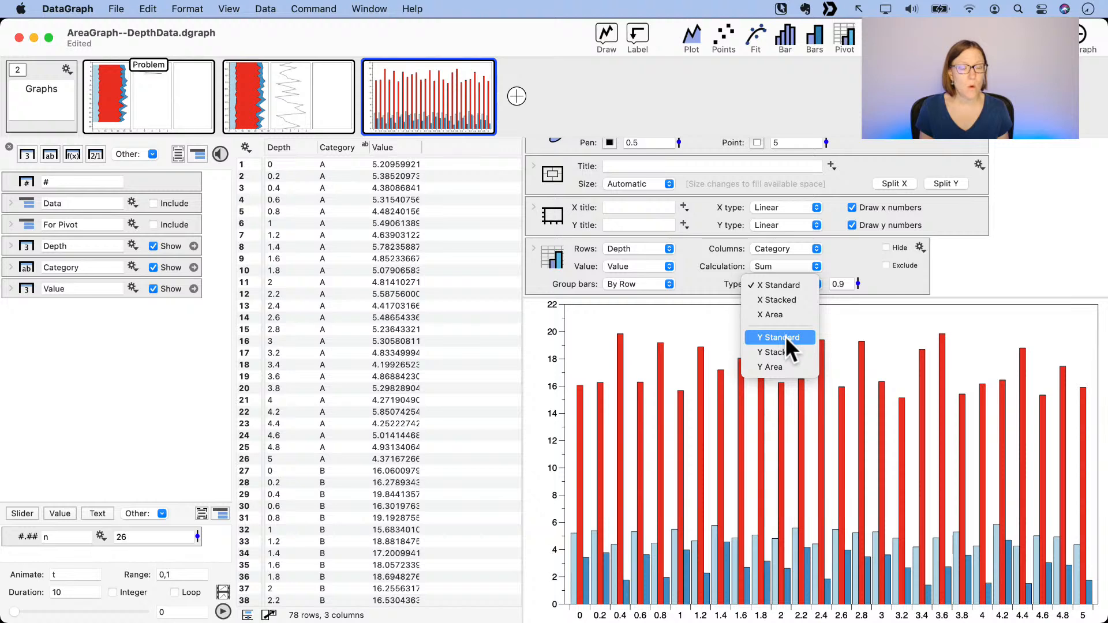
left_click(779, 368)
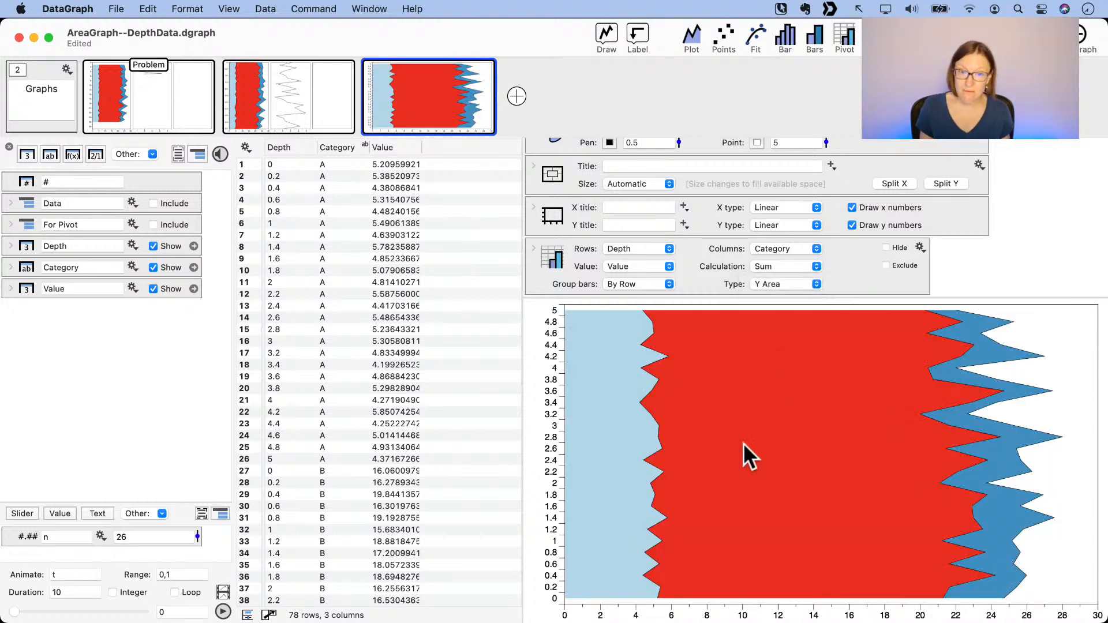
left_click(786, 230)
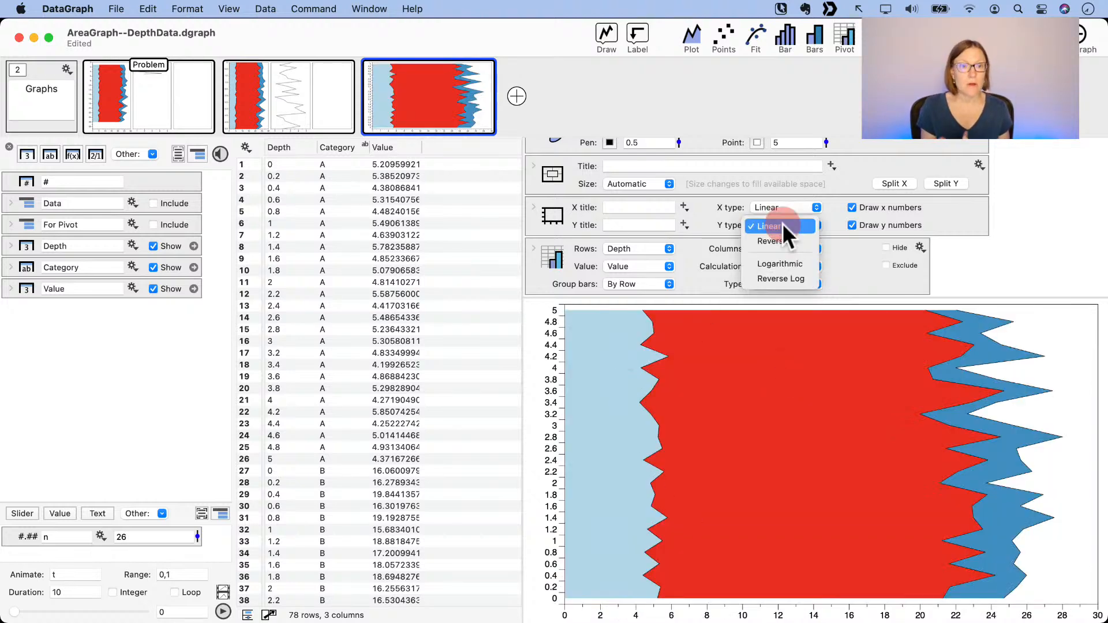
left_click(776, 239)
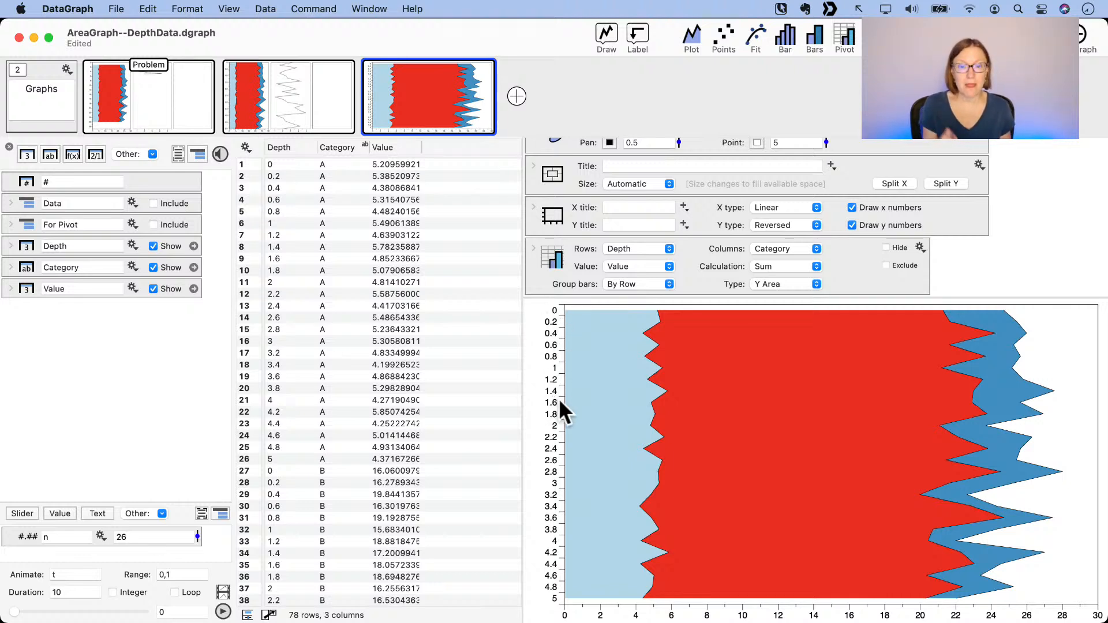
Step: Expand the pivot's detailed settings and turn off Categories so Depth is plotted on a numeric scale
left_click(534, 248)
scroll(804, 234, "up", 2)
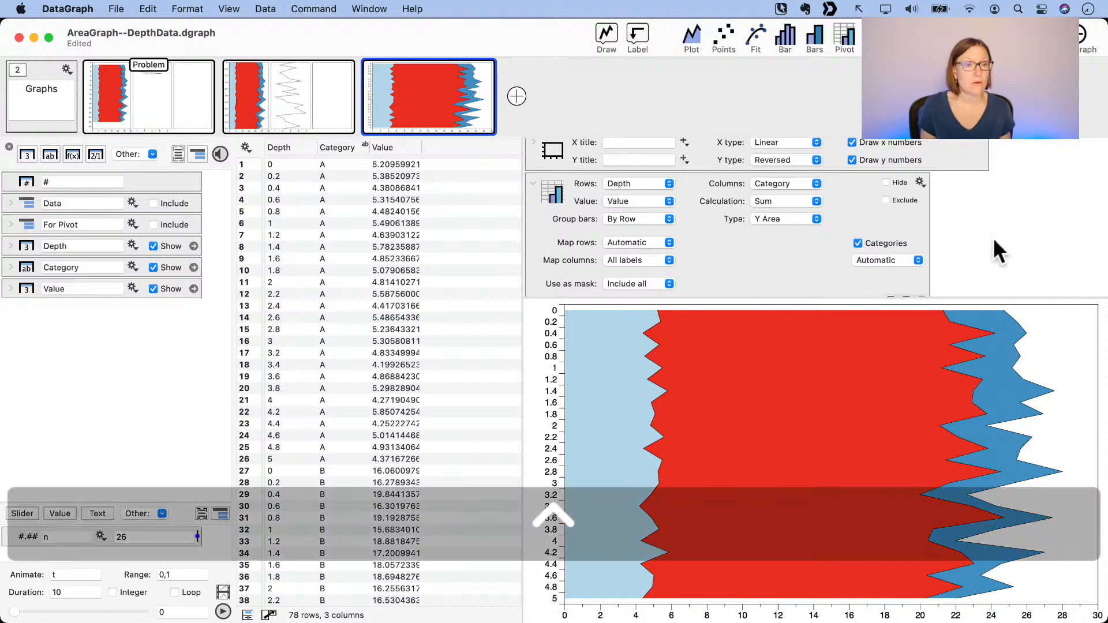
key("ctrl+a")
left_click_drag(1026, 248, 918, 245)
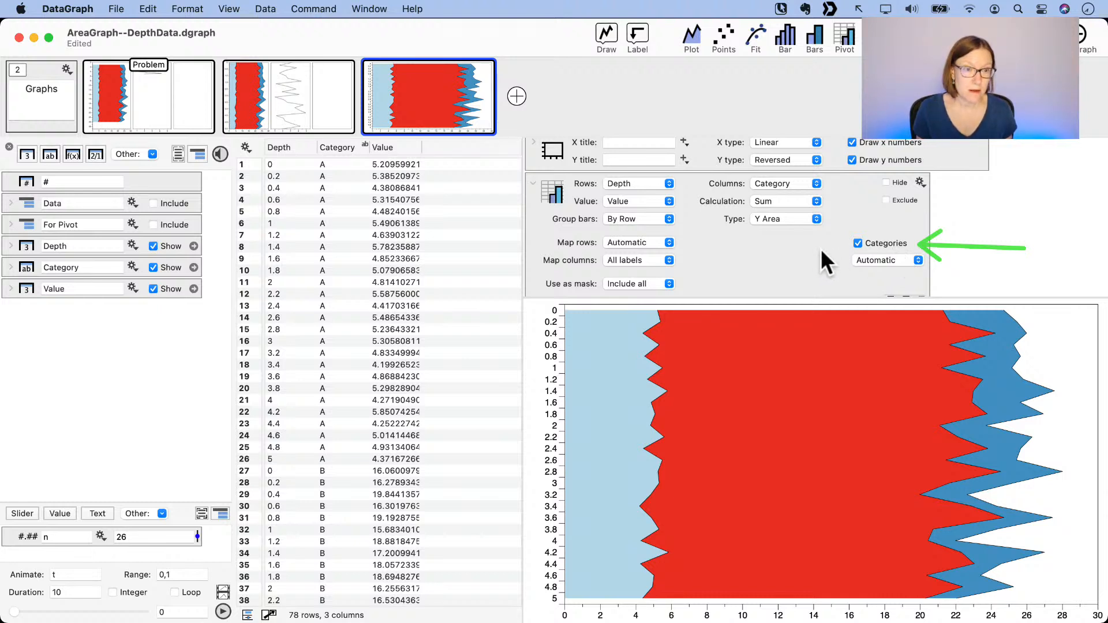
left_click(857, 243)
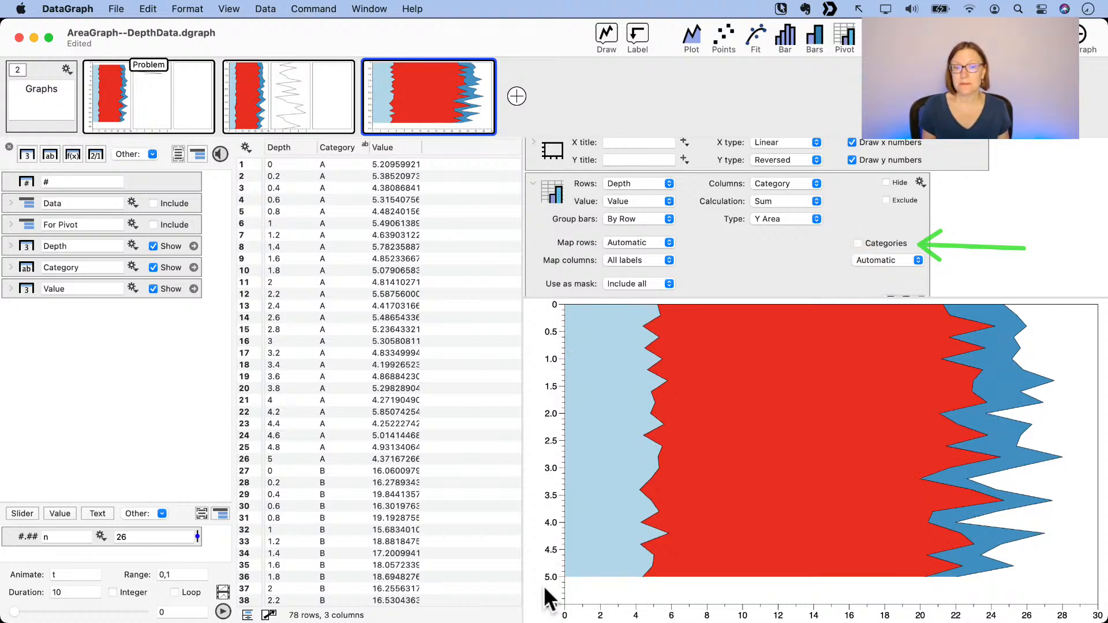
key("ctrl+x")
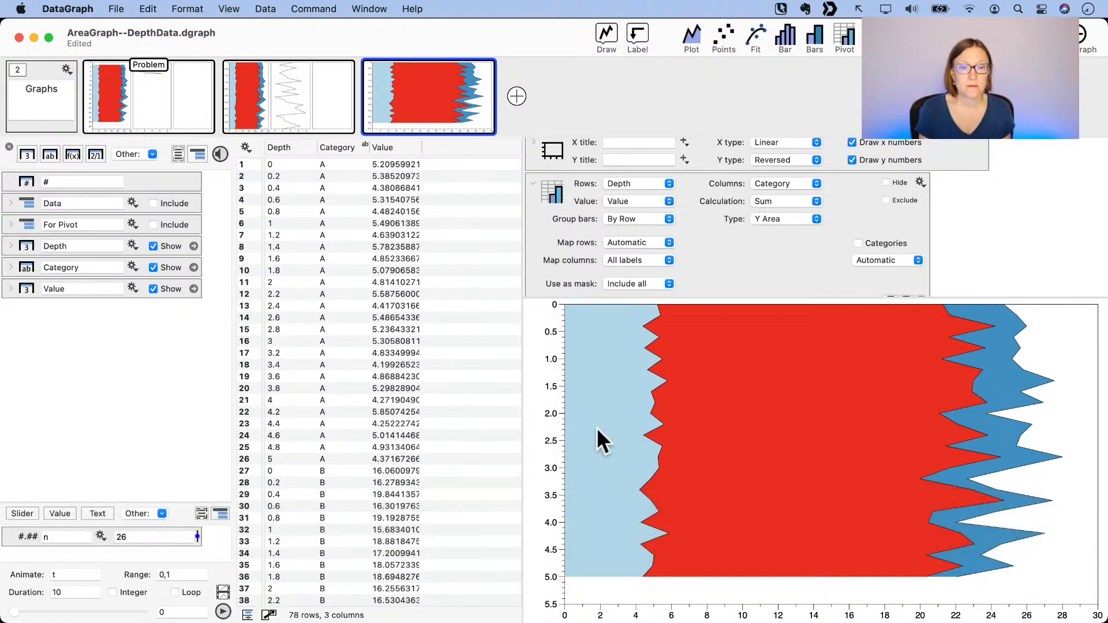
Step: Split the new graph along X into three side-by-side panels
scroll(567, 204, "up", 3)
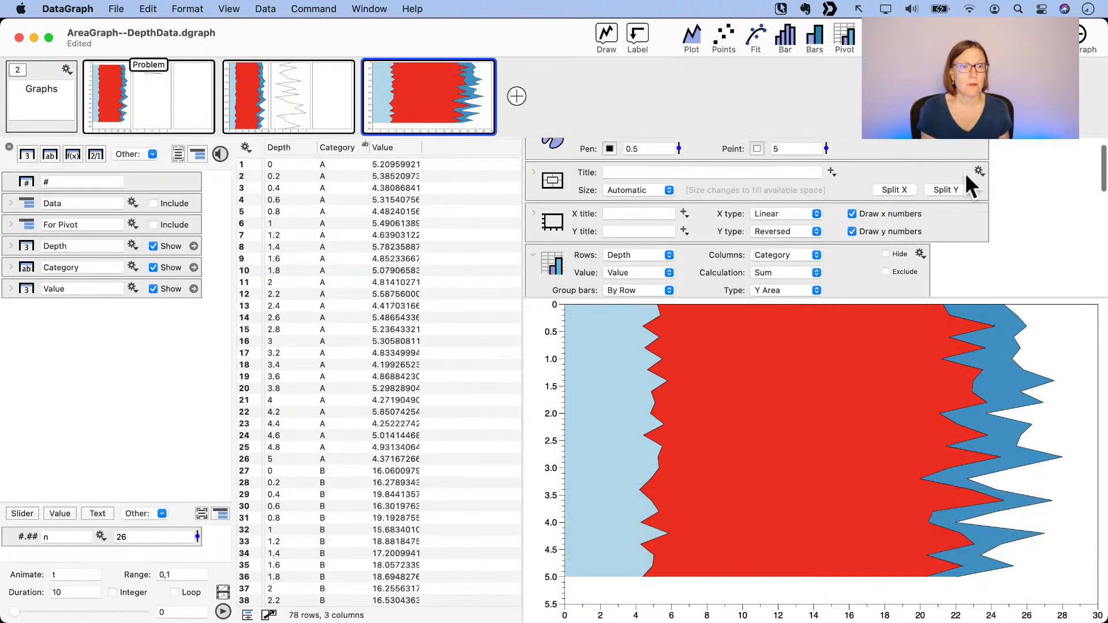
left_click(895, 190)
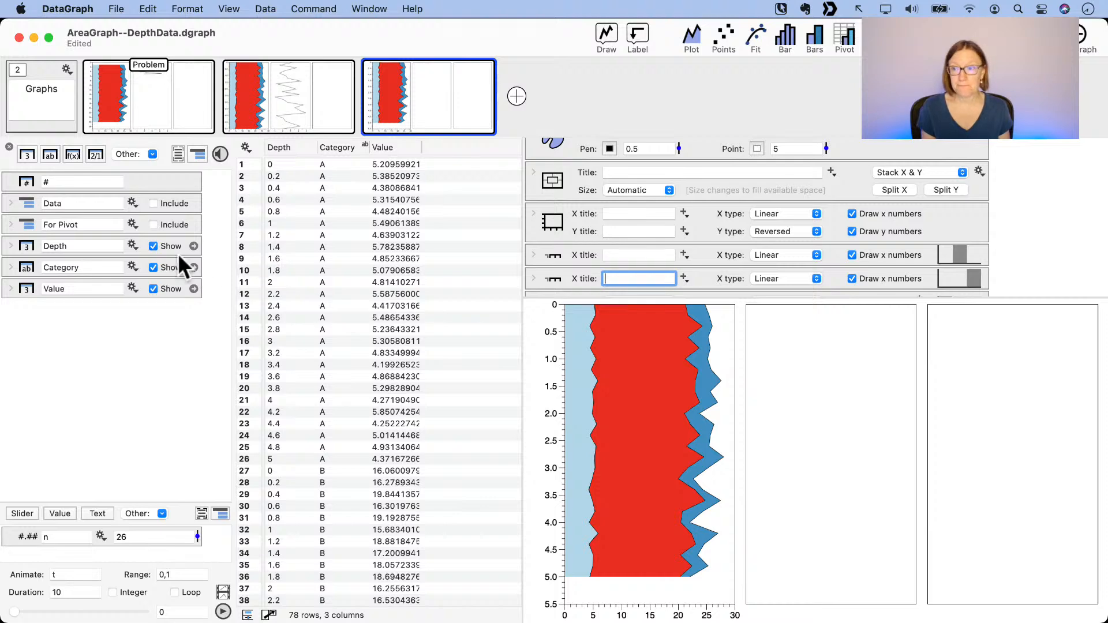
Step: Include the Data group in the table again and widen the data table to reveal the A+B column
left_click(154, 203)
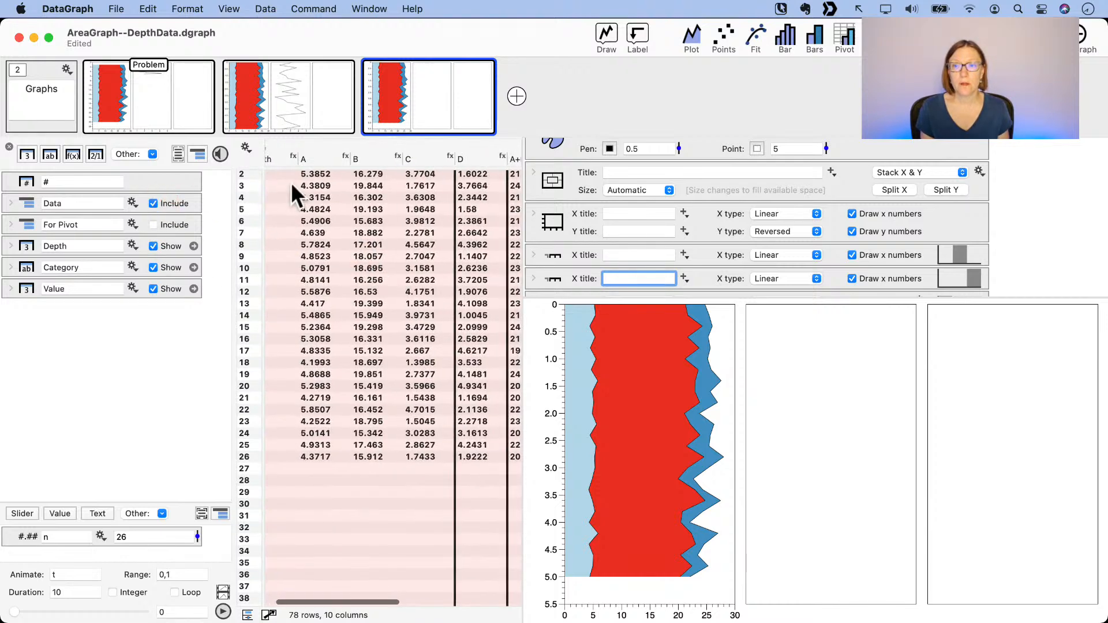
left_click(484, 158)
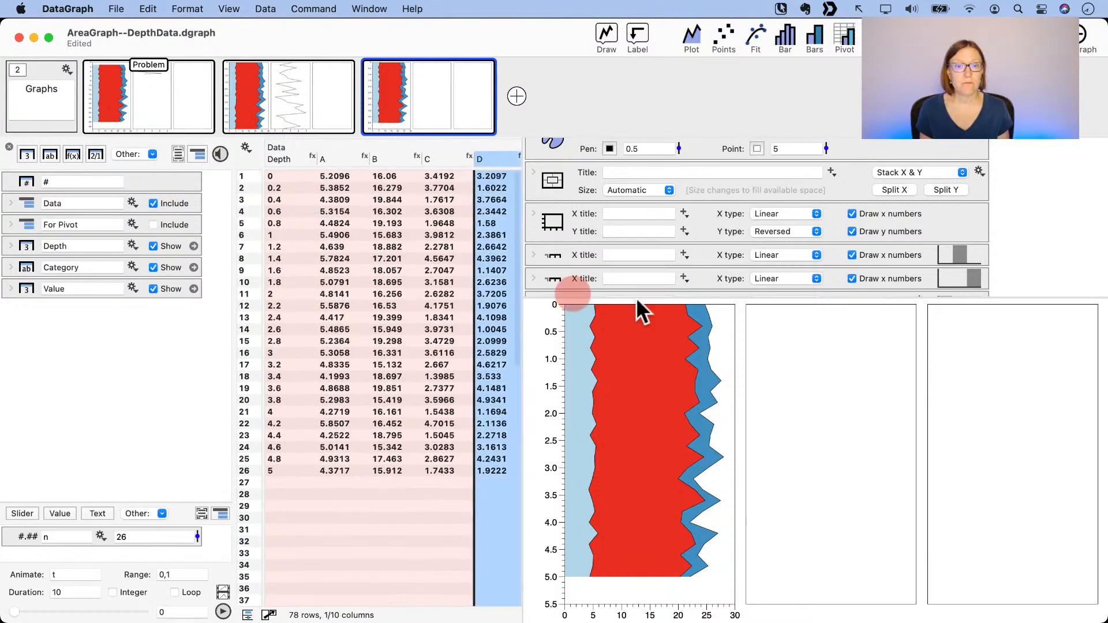
scroll(721, 271, "down", 5)
scroll(751, 153, "up", 3)
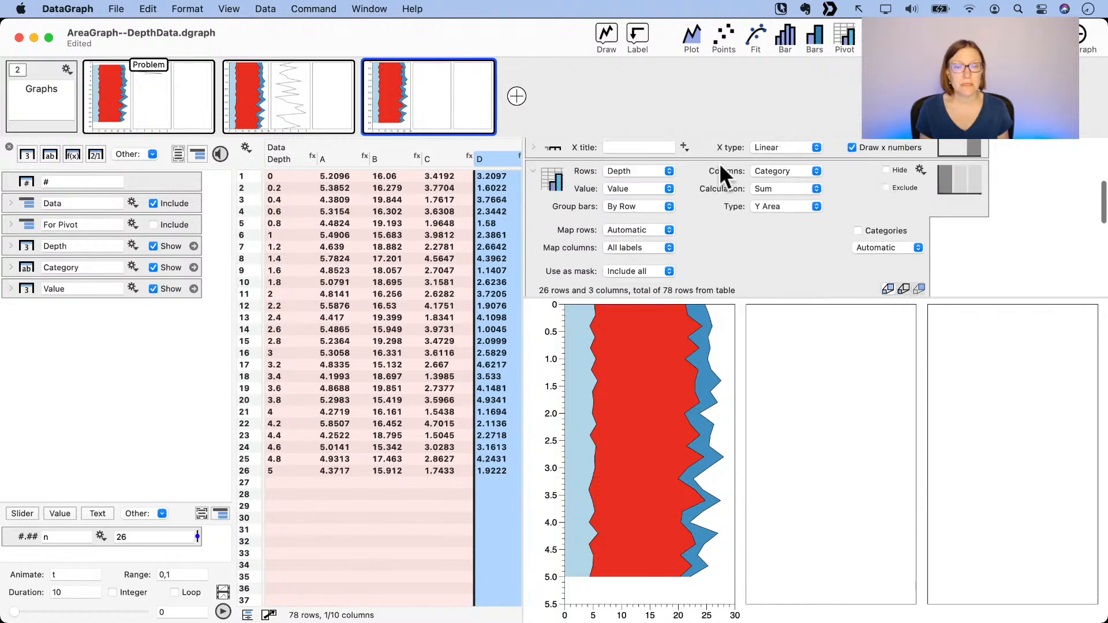
scroll(536, 181, "up", 3)
left_click(556, 199)
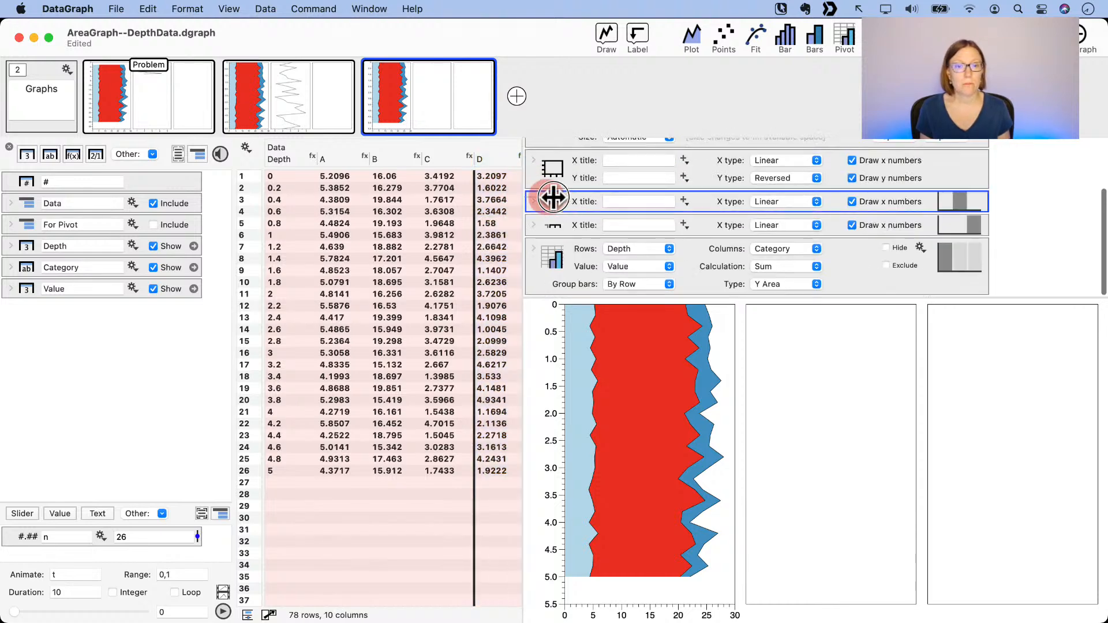
left_click_drag(522, 199, 563, 202)
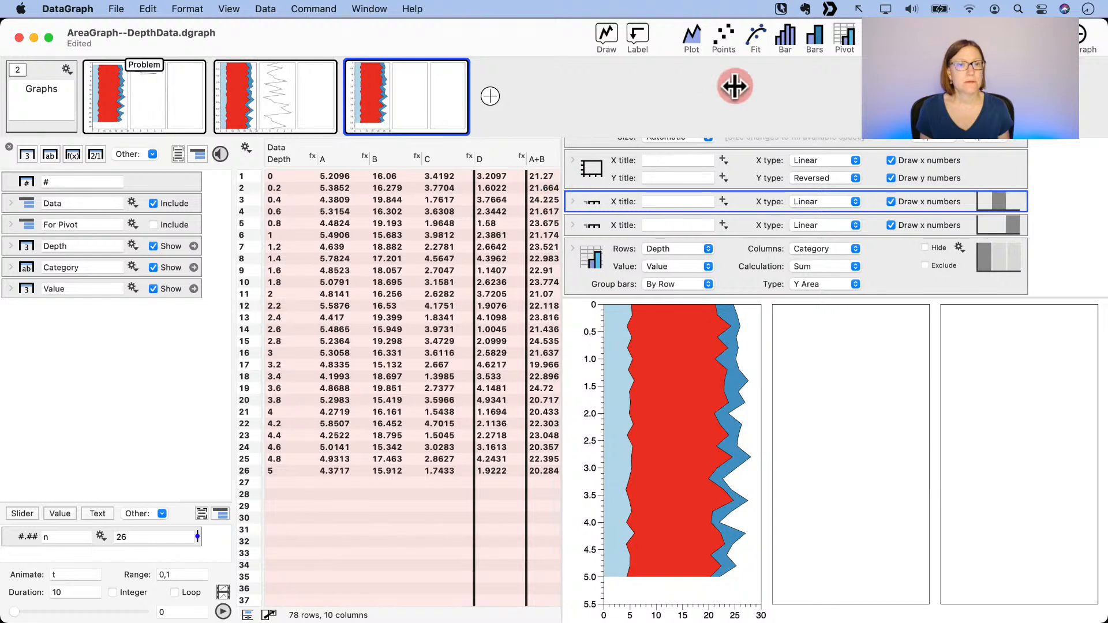
Step: Add a Plot command with column D as X and the Data group's Depth column as Y
left_click(692, 38)
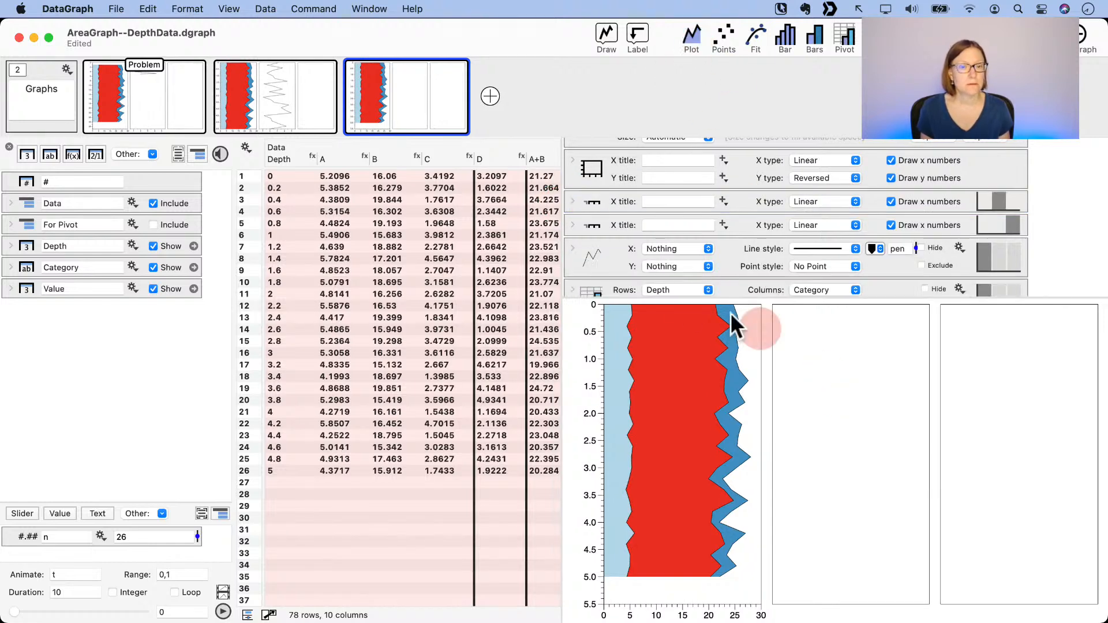
scroll(676, 251, "down", 2)
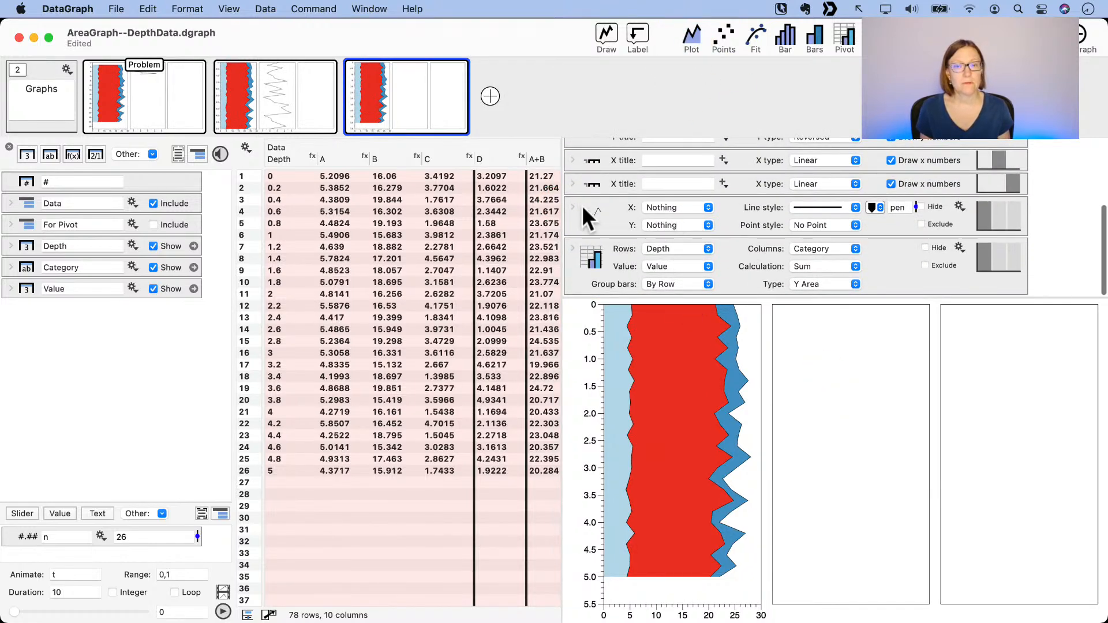
left_click_drag(291, 167, 672, 231)
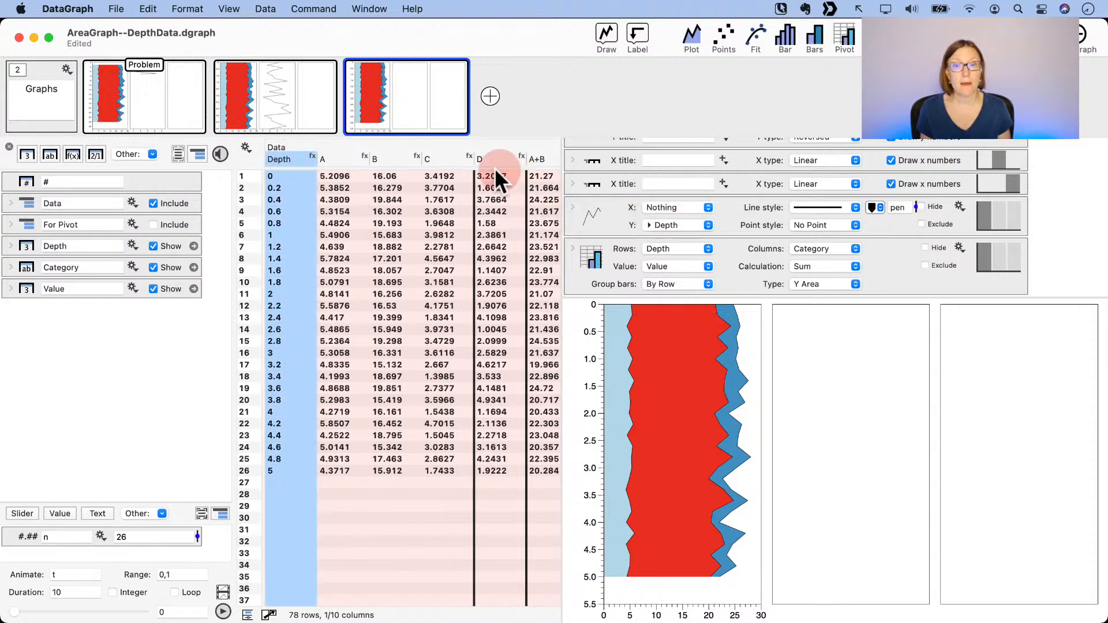
left_click_drag(484, 162, 667, 214)
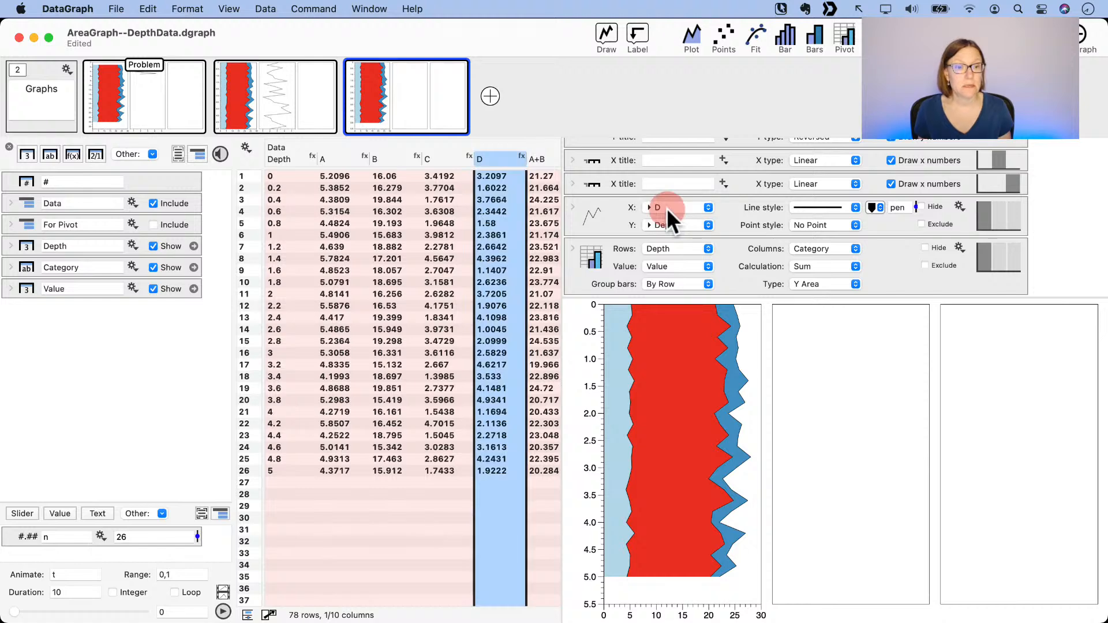
Step: Place the D-versus-Depth line plot in the middle panel and set the graph's Y padding to None
left_click(999, 216)
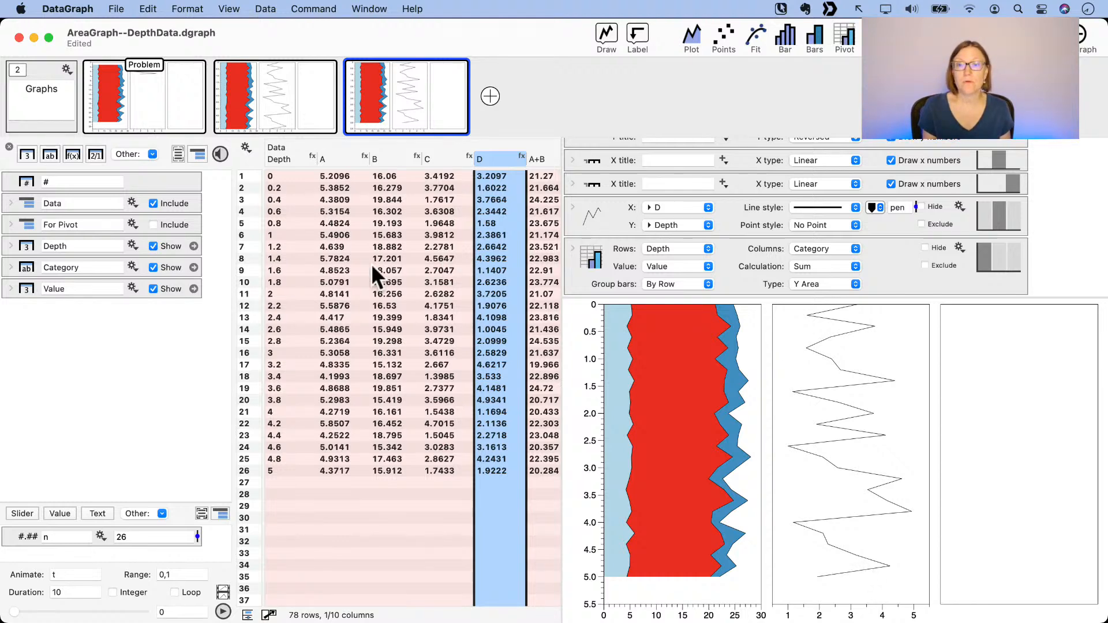
left_click(281, 157)
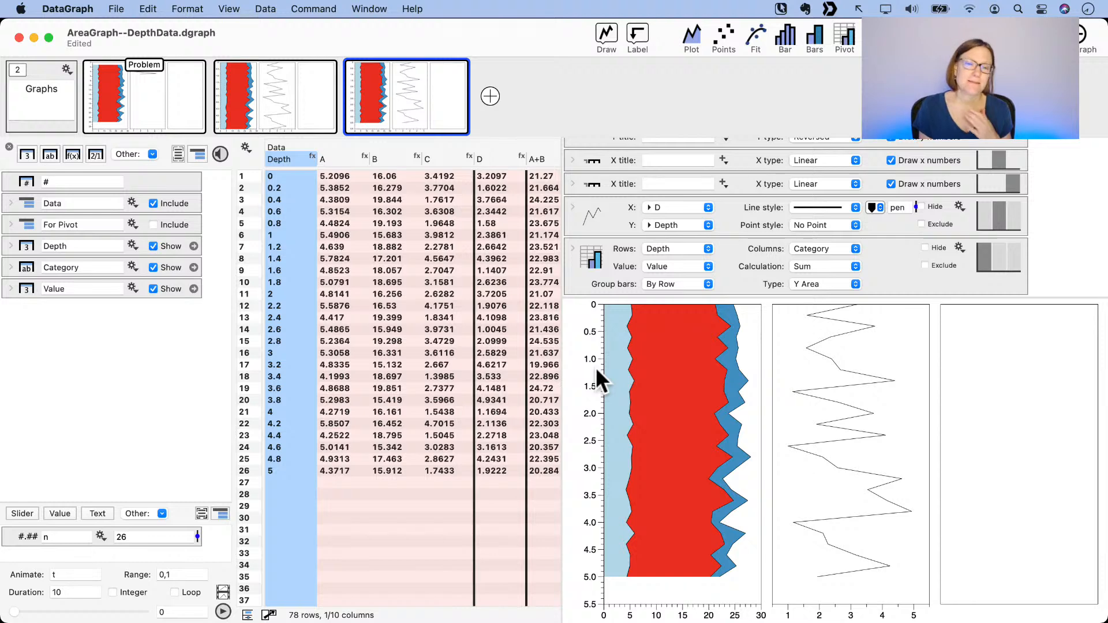
scroll(586, 216, "up", 3)
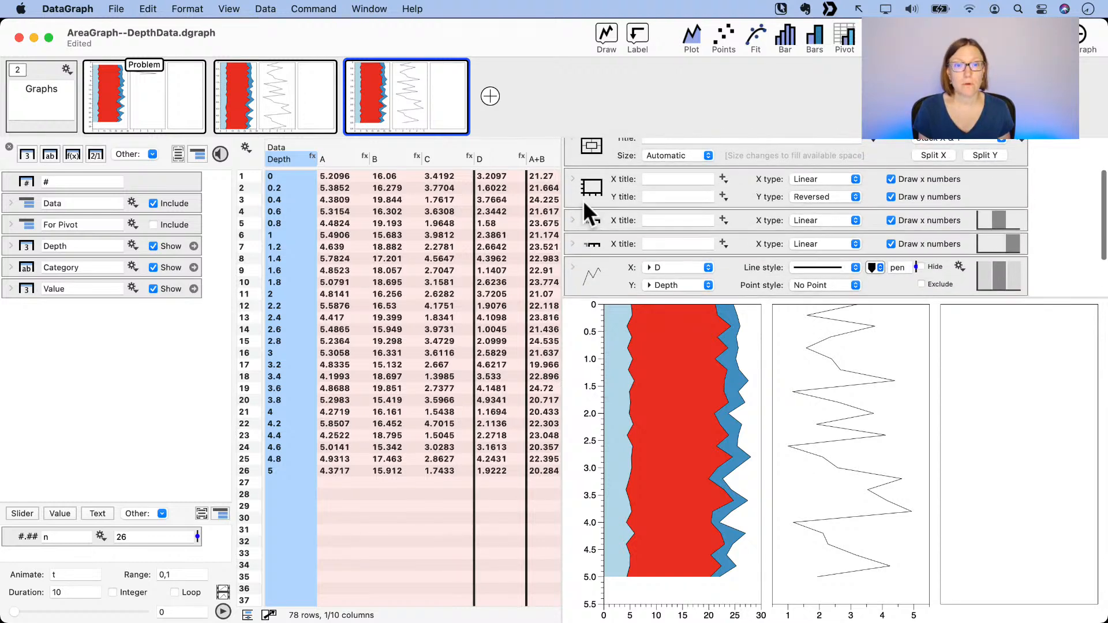
right_click(598, 398)
mouse_move(618, 434)
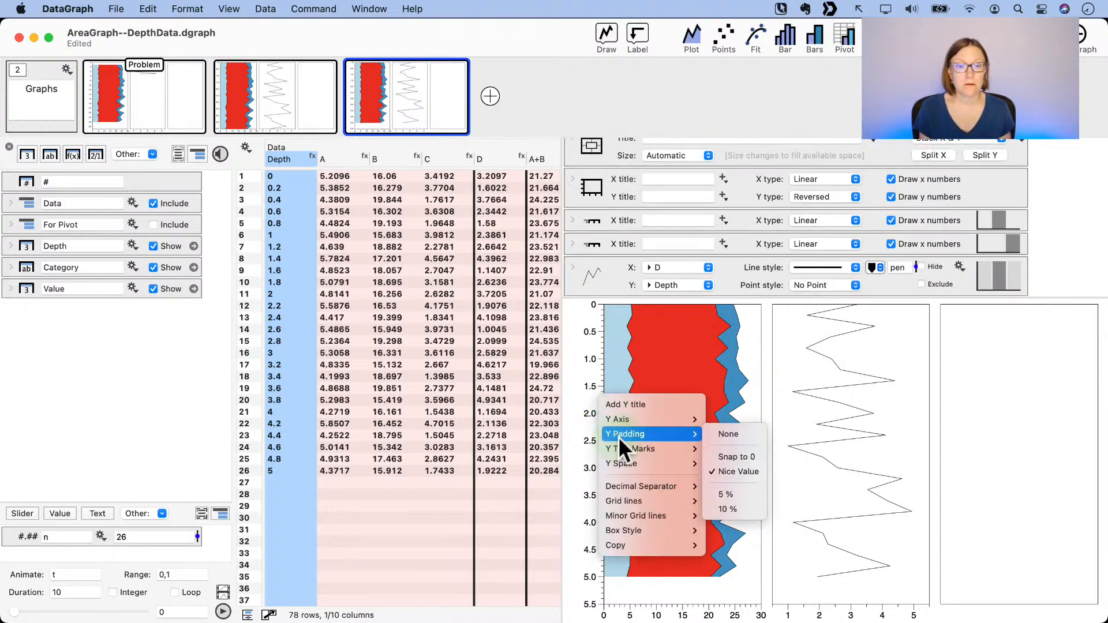
left_click(720, 434)
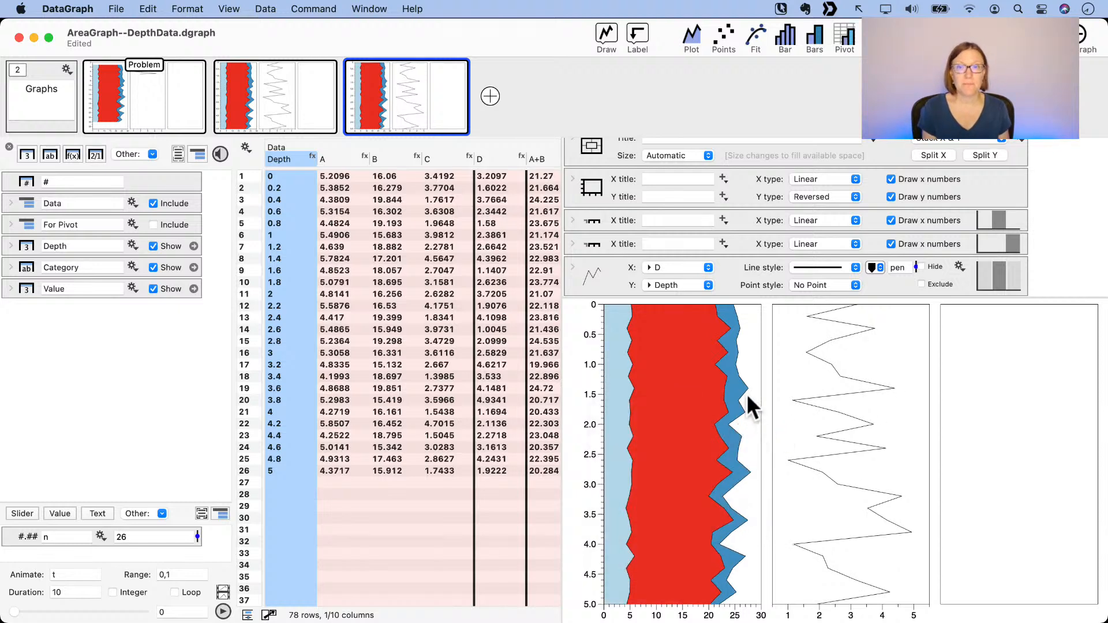
Step: Compare the pivot-based graph with the second graph that uses the extra Y axis
left_click(270, 77)
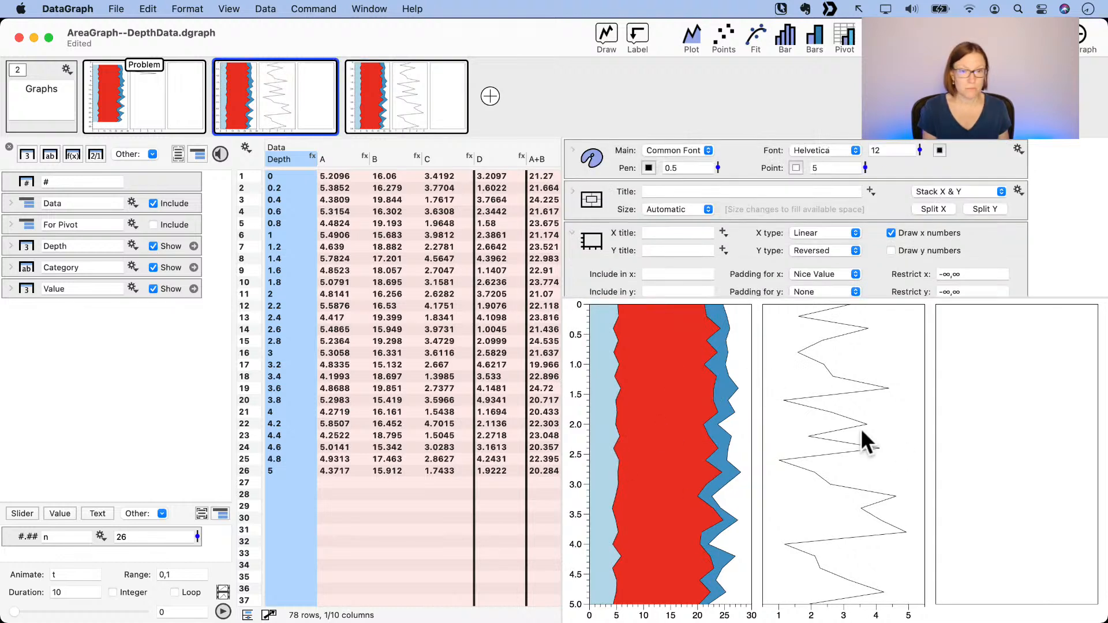
mouse_move(406, 83)
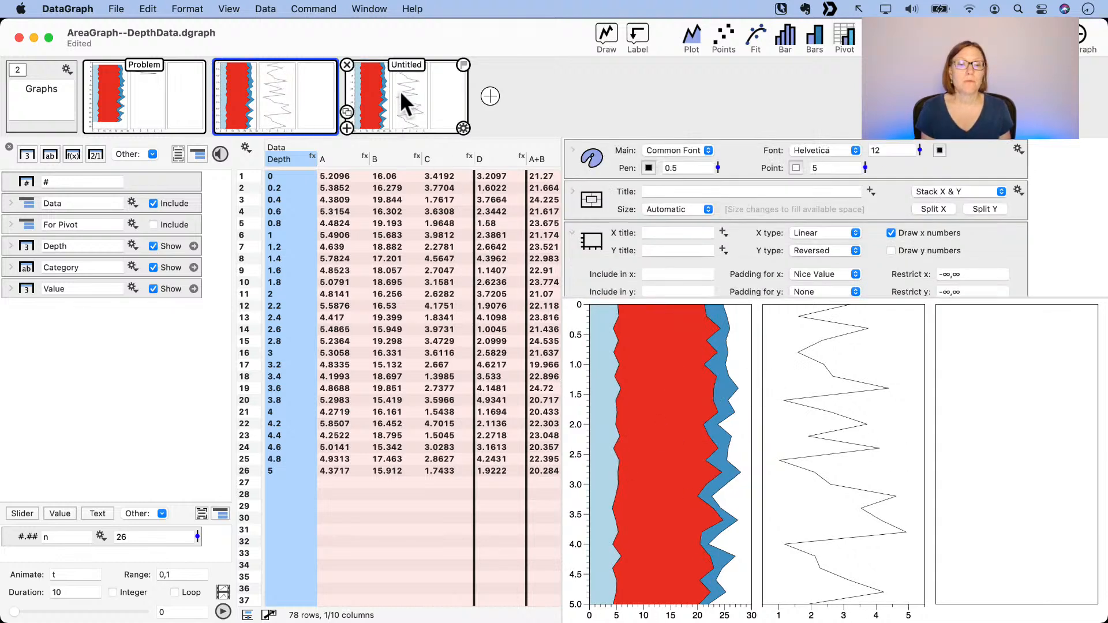
left_click(400, 90)
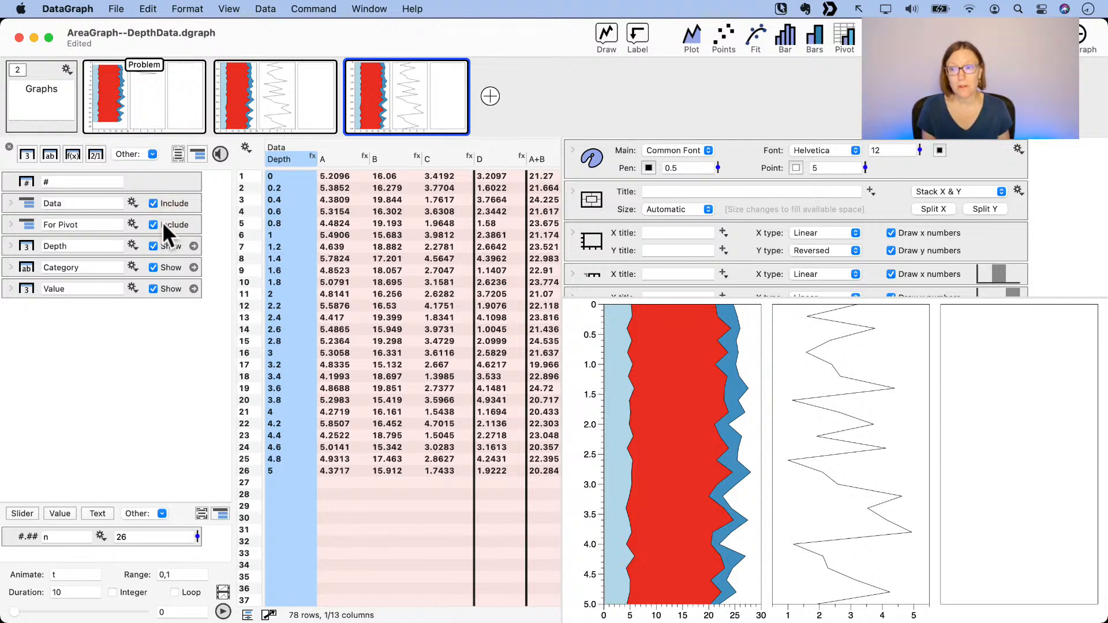
Step: Hide the pivot's Depth, Category and Value columns from the table and expand the Data group
left_click(162, 243)
left_click(159, 289)
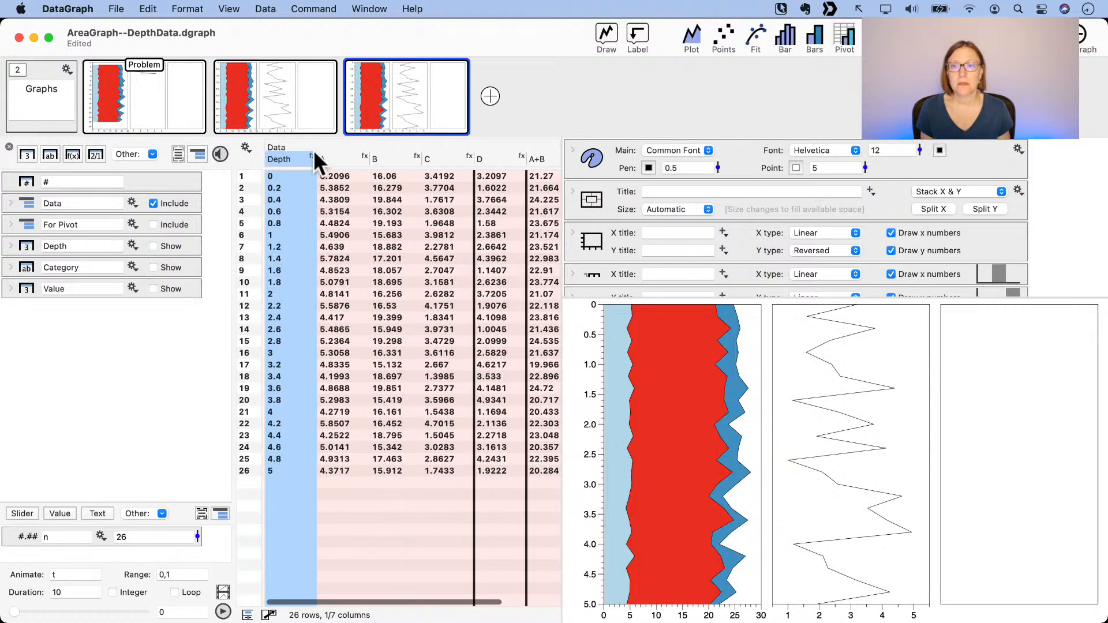
left_click(10, 203)
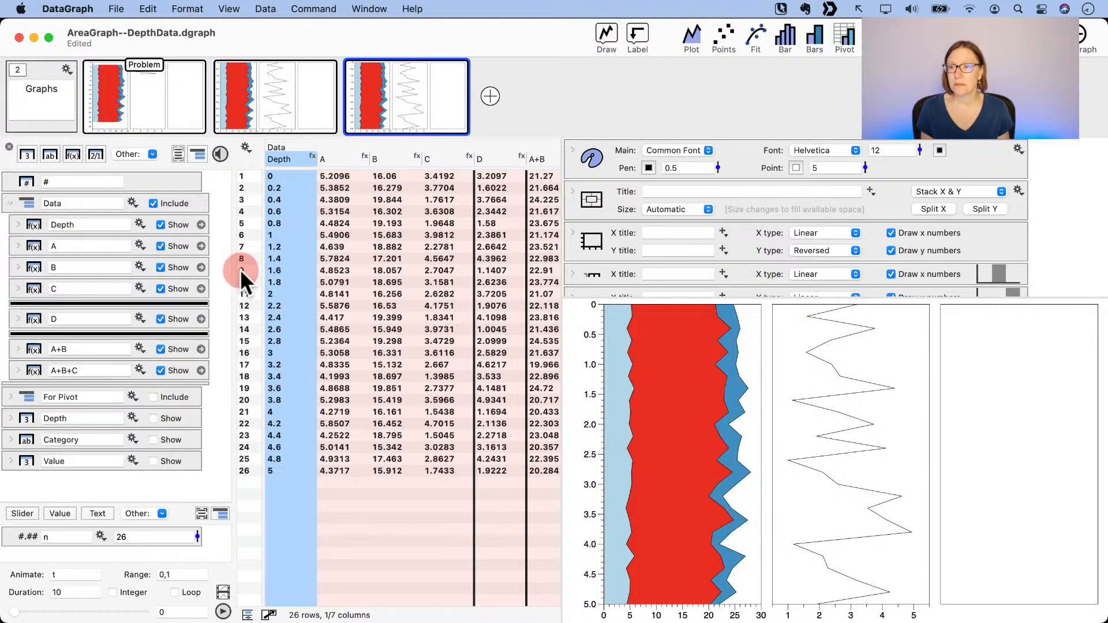
left_click(320, 236)
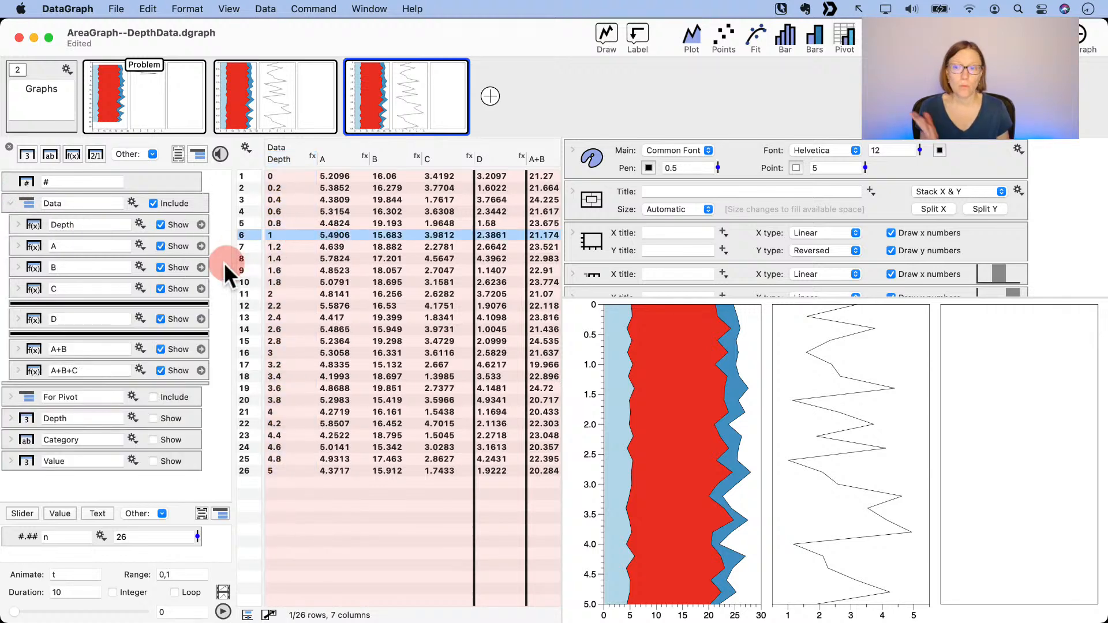
left_click(289, 159)
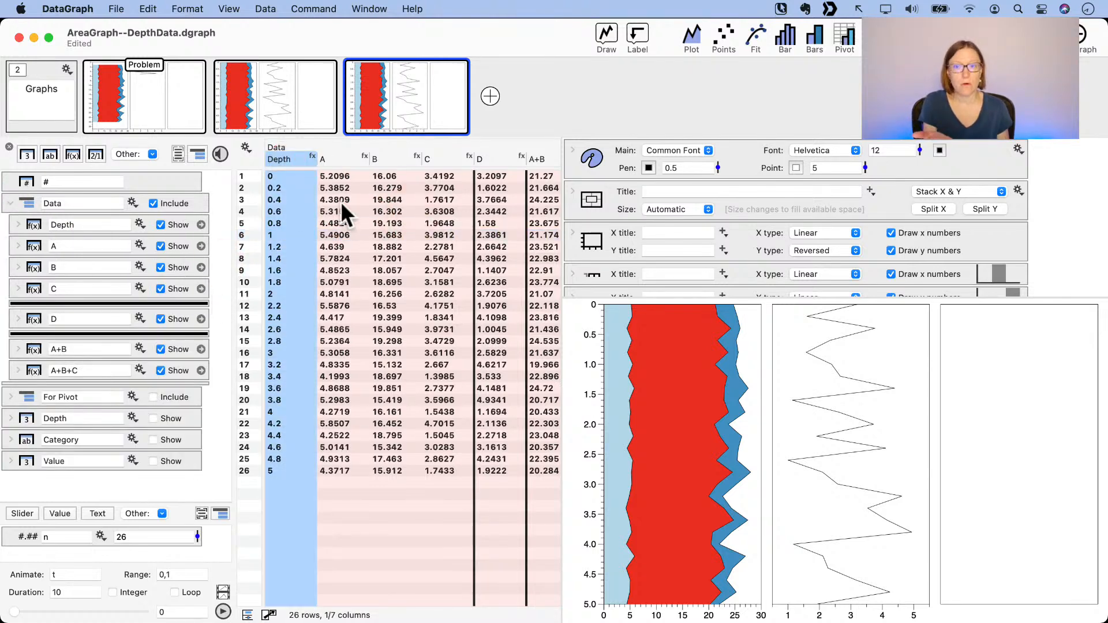
left_click(217, 286)
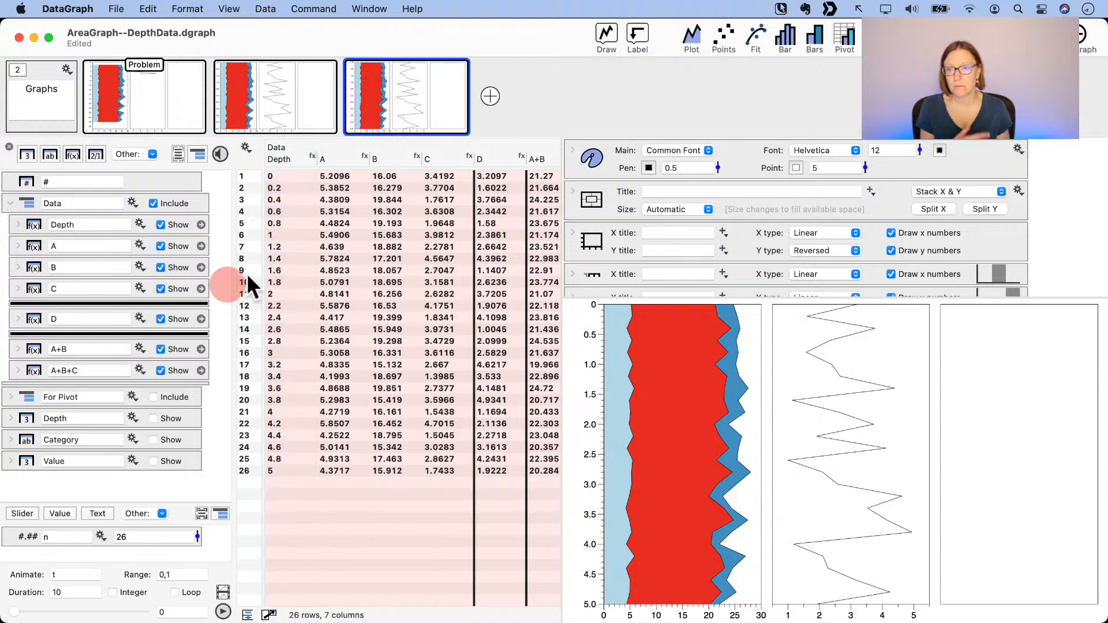
left_click(291, 161)
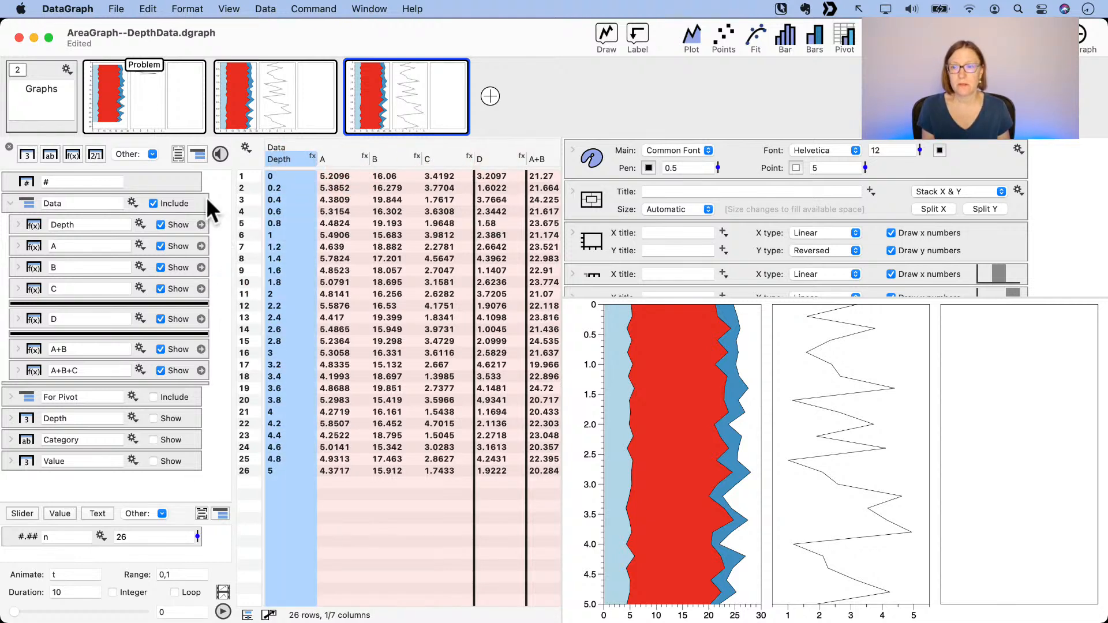
Step: Duplicate the Data group's Depth, A, B and C columns outside the group, and exclude the collapsed Data group from the table
left_click_drag(210, 293, 188, 224)
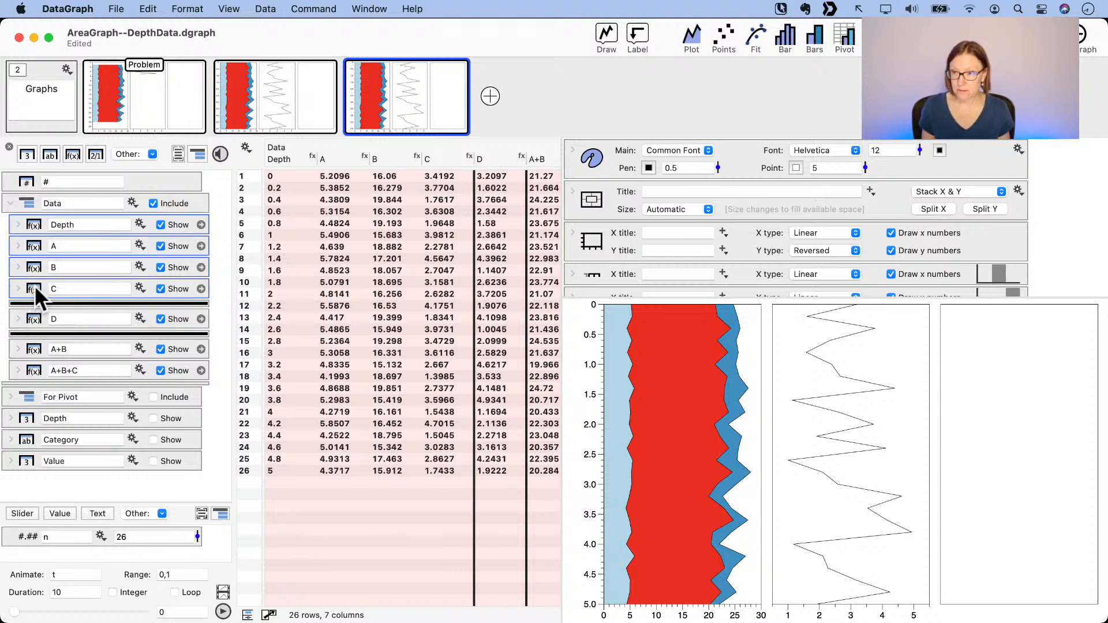
key("alt")
left_click_drag(33, 286, 99, 479)
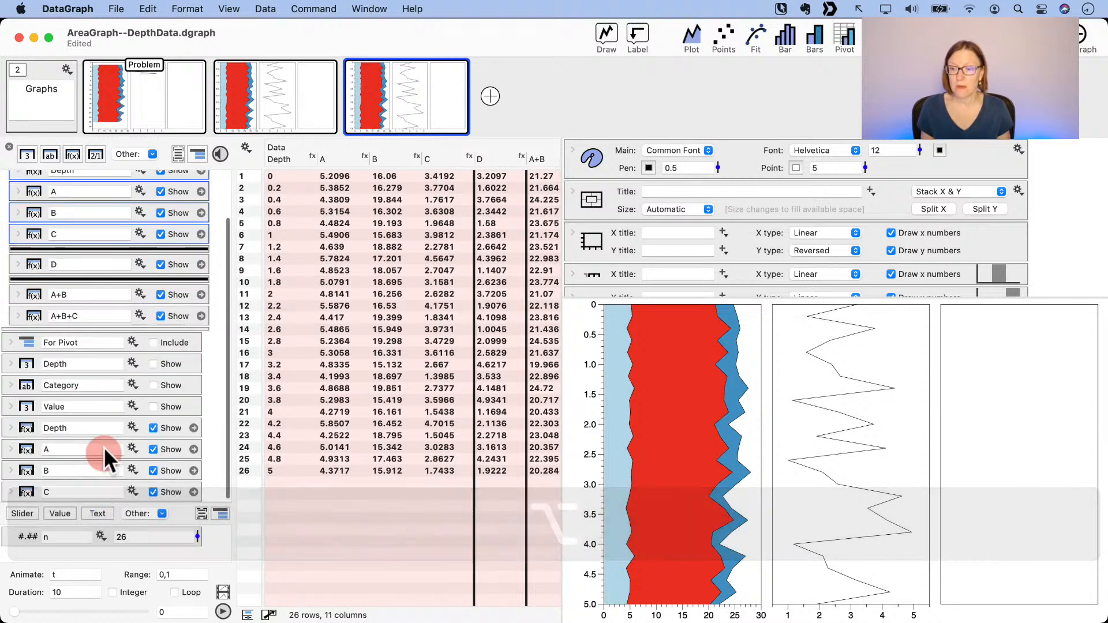
left_click(153, 204)
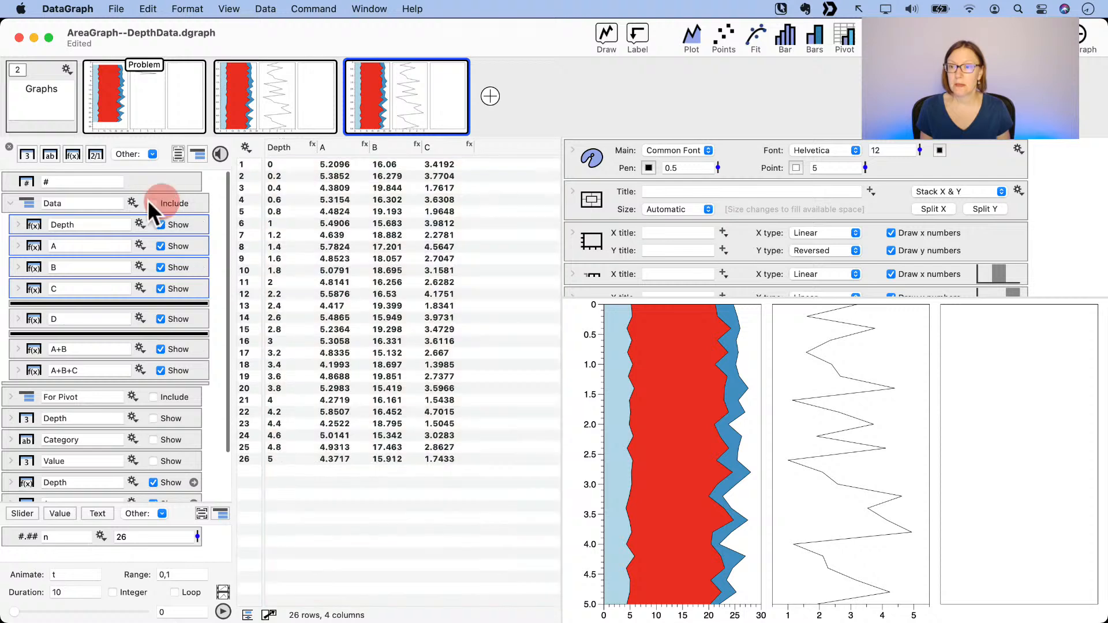
left_click(11, 203)
Step: Convert the duplicated Depth, A, B and C expression columns to number columns
left_click(314, 188)
left_click(291, 154)
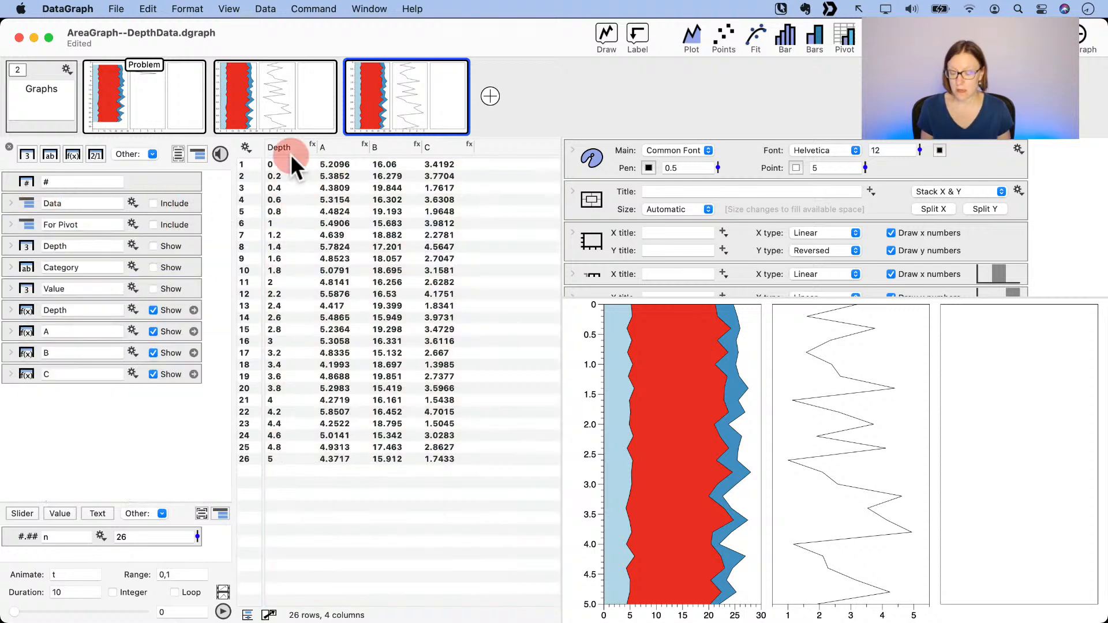
left_click(445, 150, "shift")
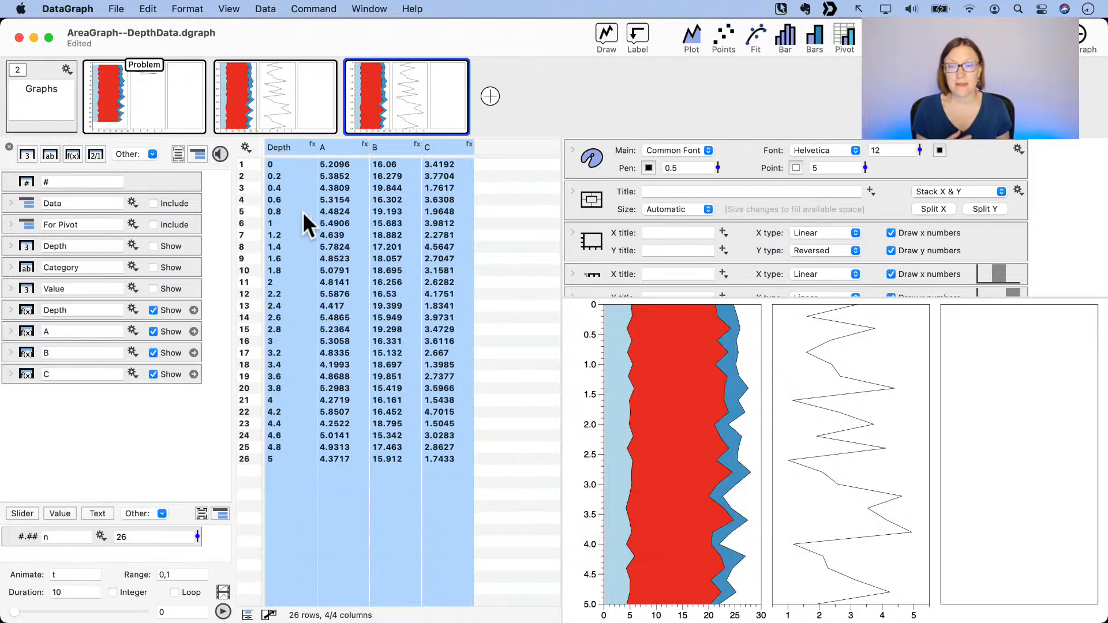
left_click(246, 147)
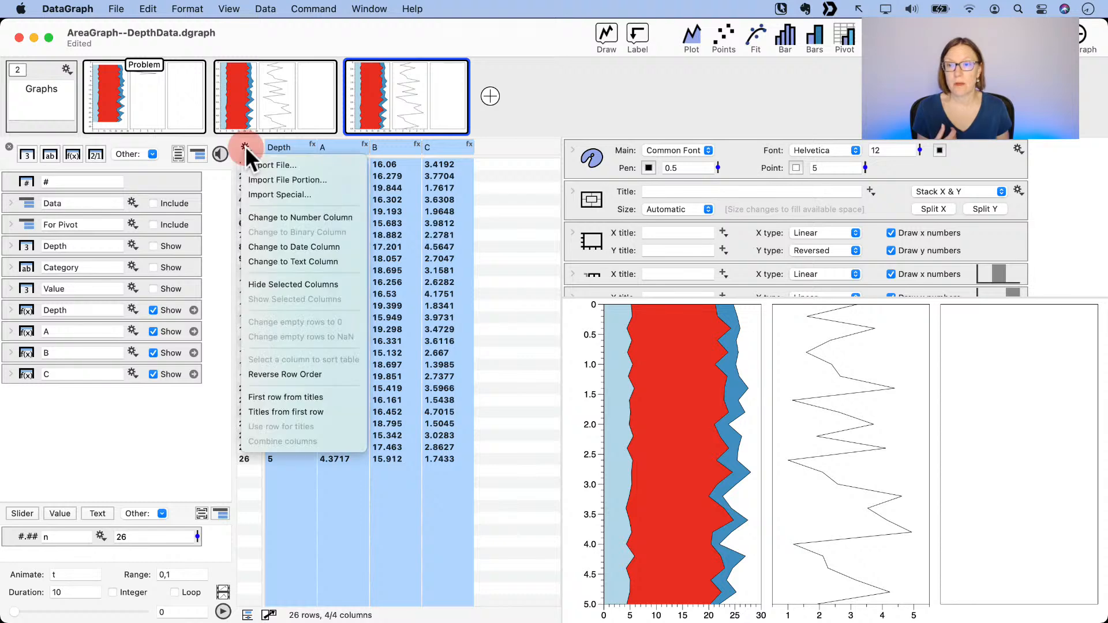
left_click(283, 216)
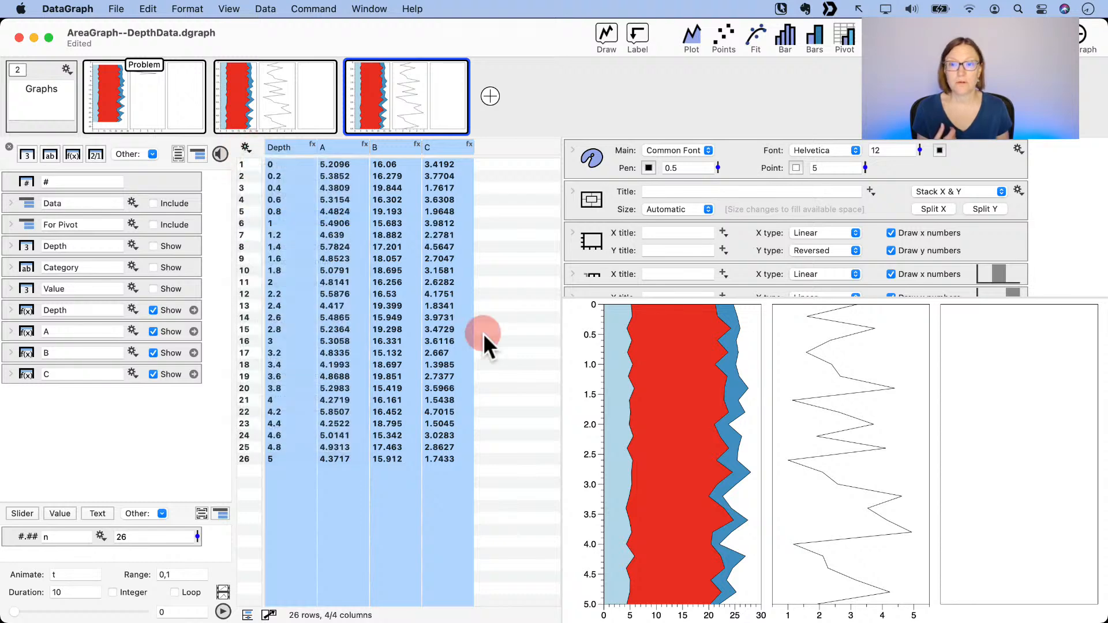
left_click(497, 330)
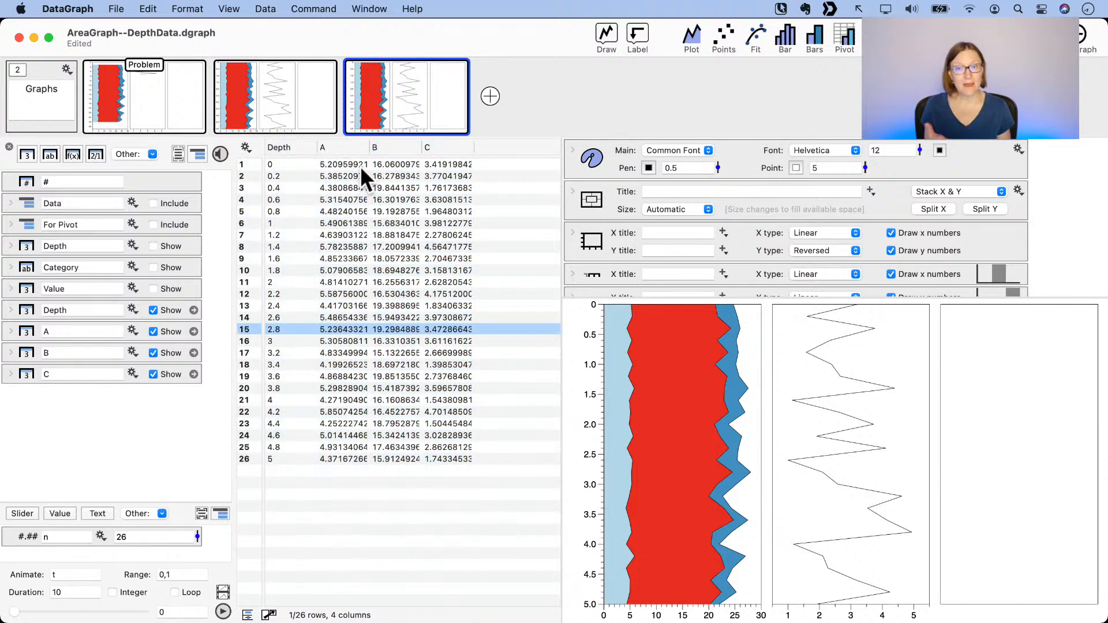
Step: Flatten the duplicated A, B and C columns into long format alongside Depth, and look through the rows
left_click(342, 145)
left_click(449, 147, "shift")
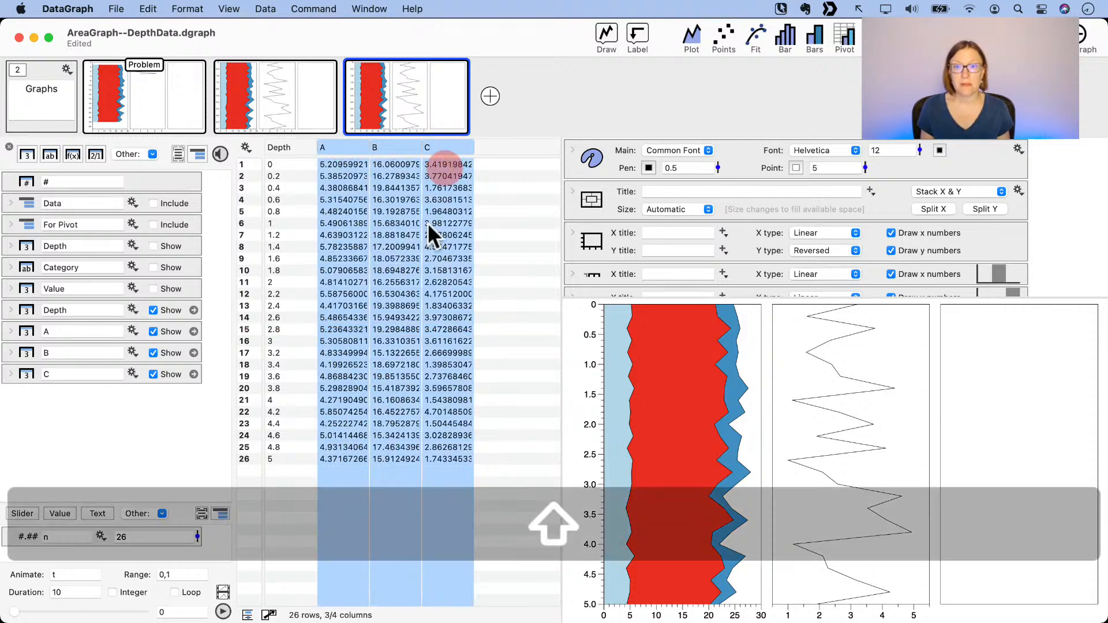
left_click(264, 7)
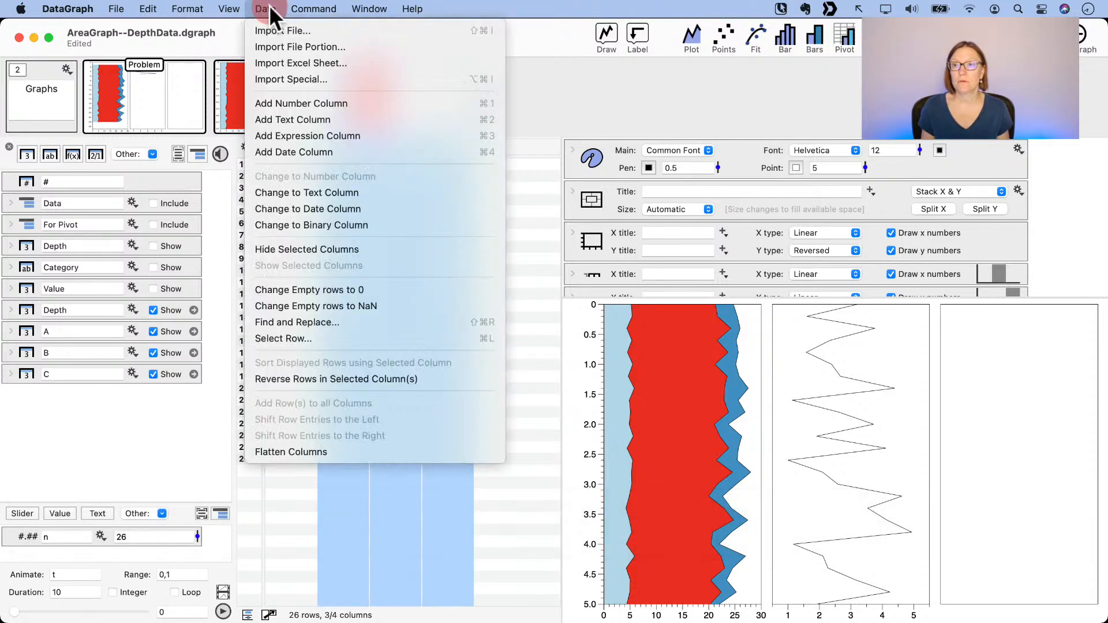
left_click(340, 454)
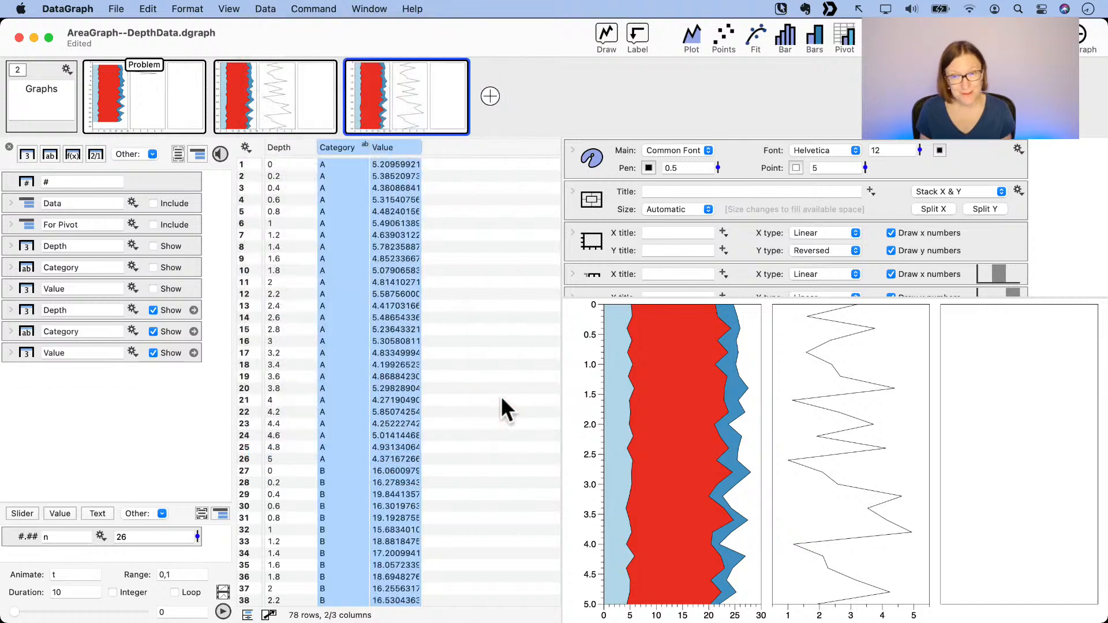
left_click(492, 400)
scroll(475, 250, "down", 10)
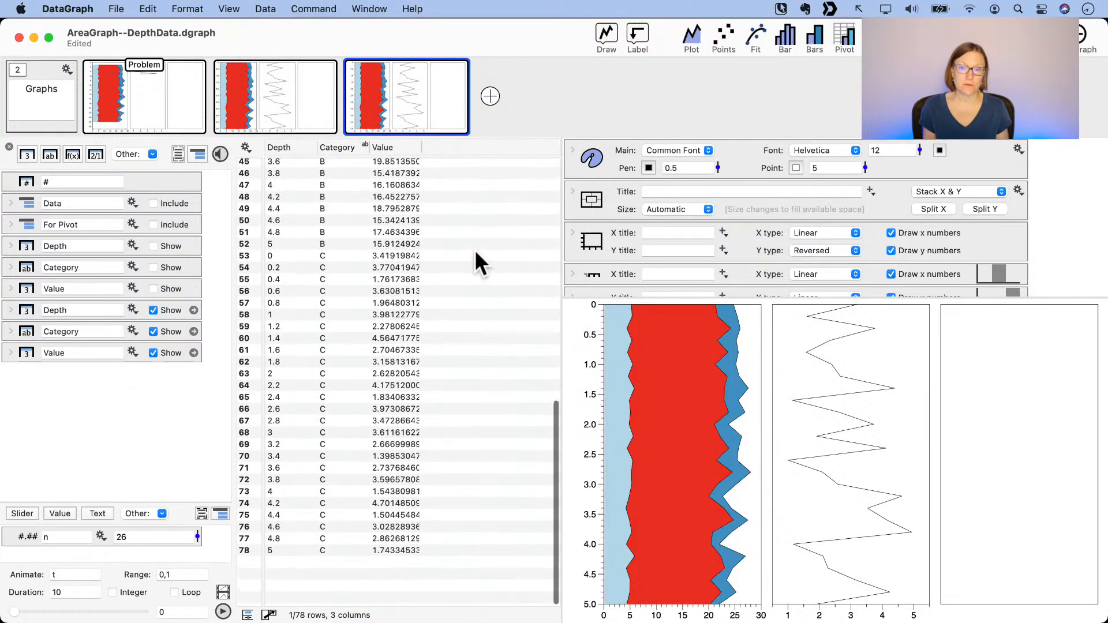
scroll(475, 250, "up", 10)
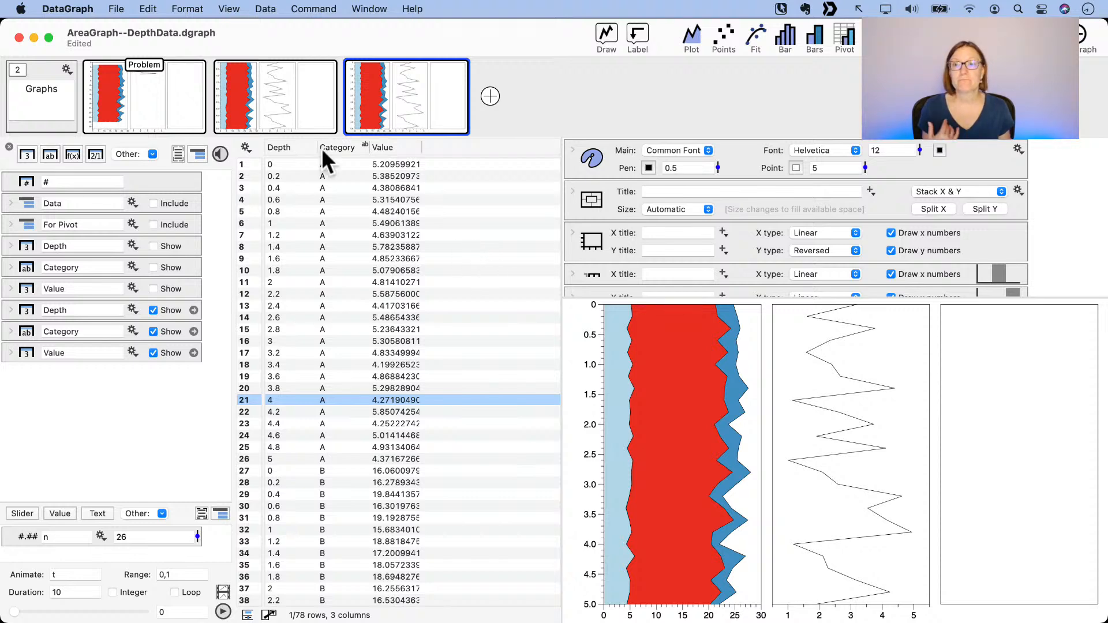
Step: Compare the extra Y axis settings of the second graph with the Y Area pivot settings of the third graph
left_click(236, 91)
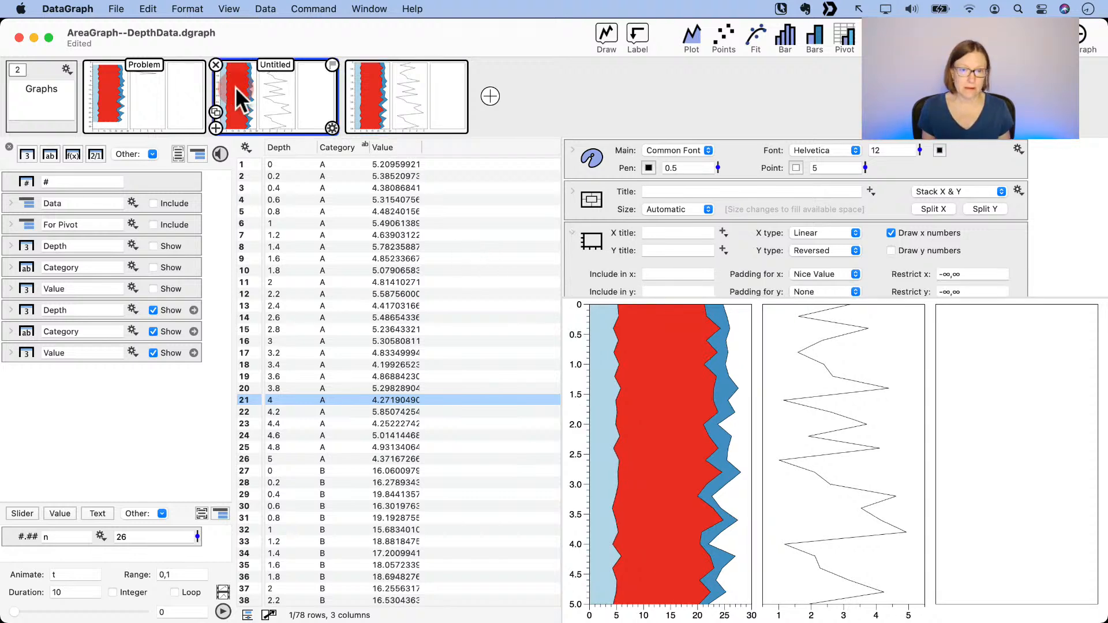
scroll(744, 249, "down", 5)
scroll(582, 261, "down", 4)
left_click_drag(588, 258, 590, 311)
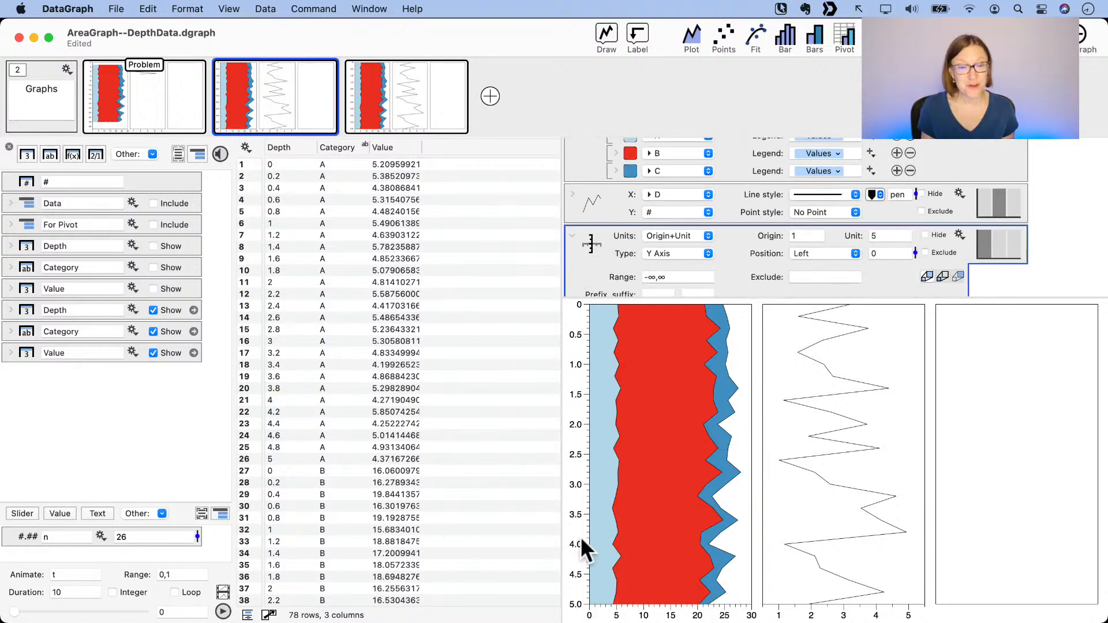
left_click(418, 90)
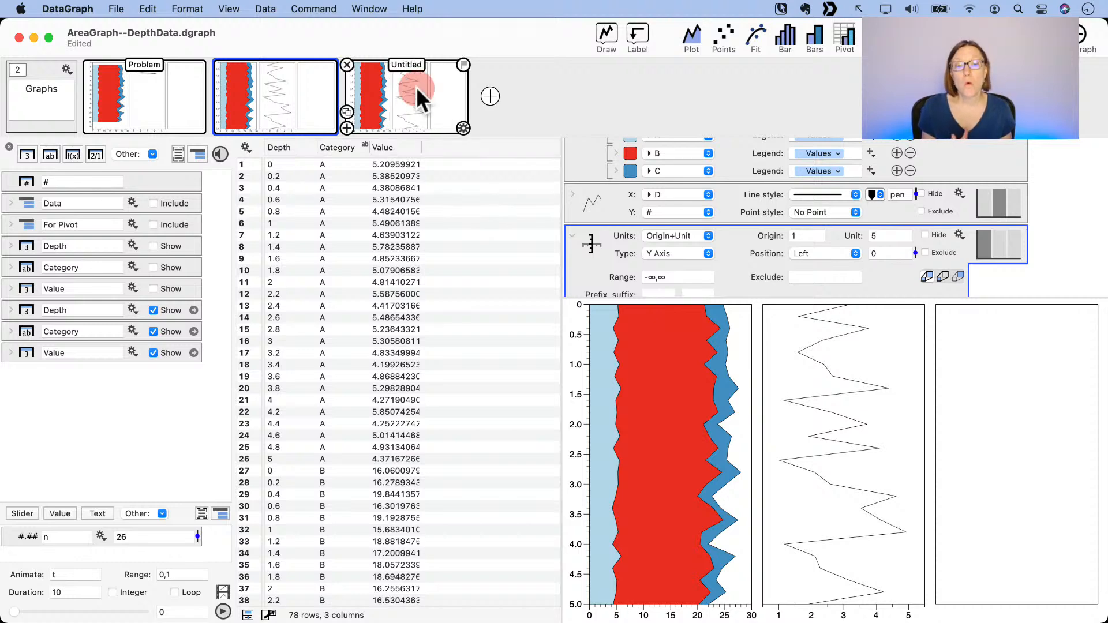
left_click(735, 393)
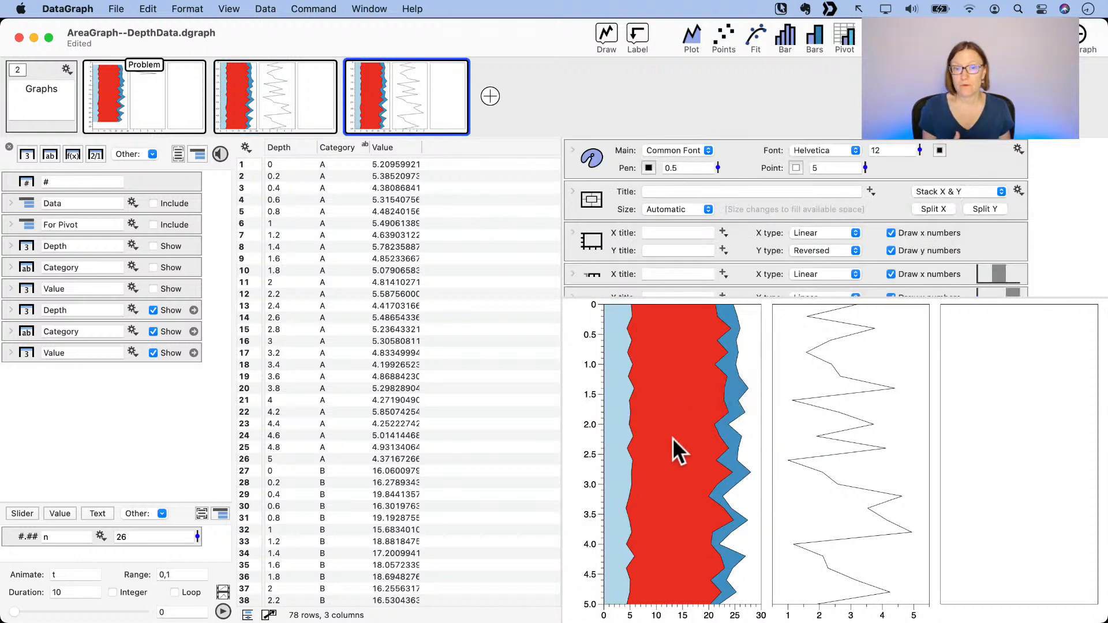
scroll(778, 239, "down", 5)
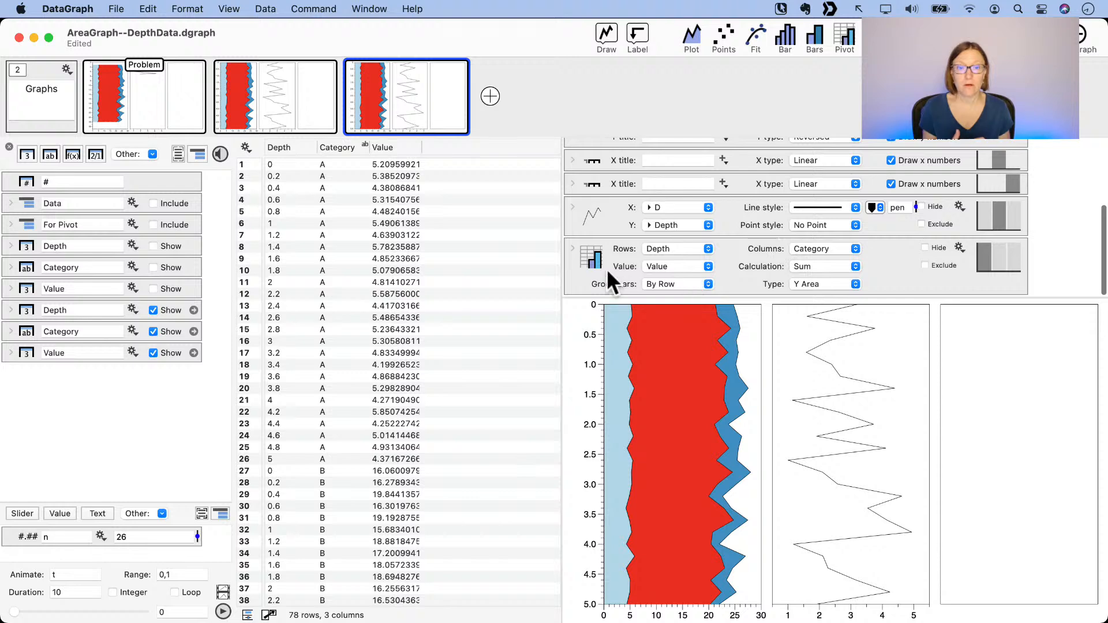
left_click(608, 268)
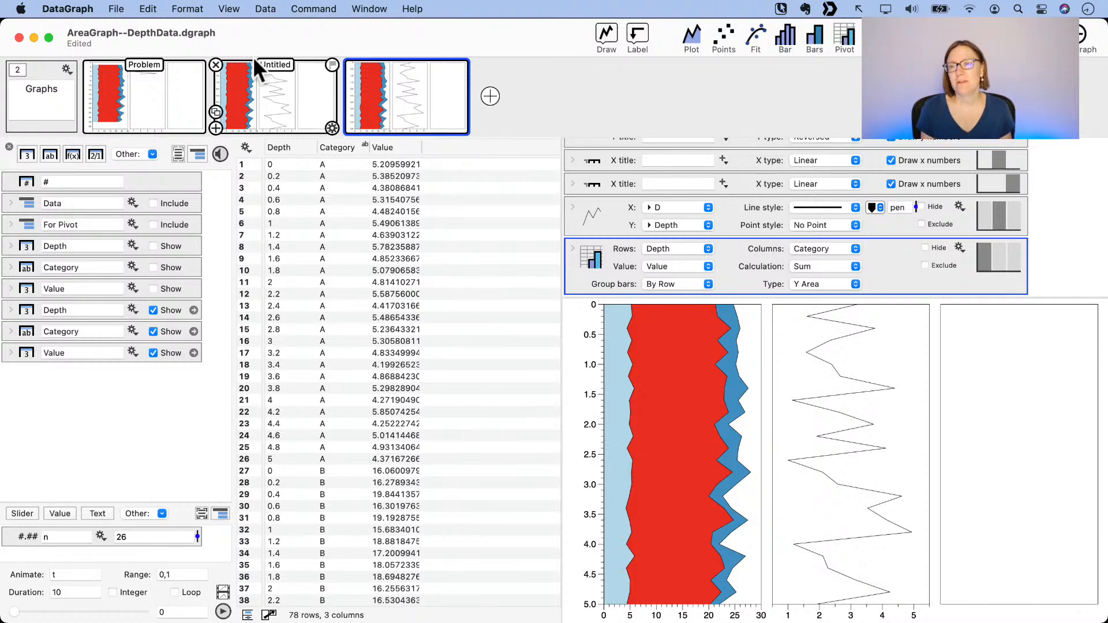
Step: In the second graph, collapse the main axis settings and enlarge the command area to show the Y Area, Plot and extra axis commands together
left_click(278, 95)
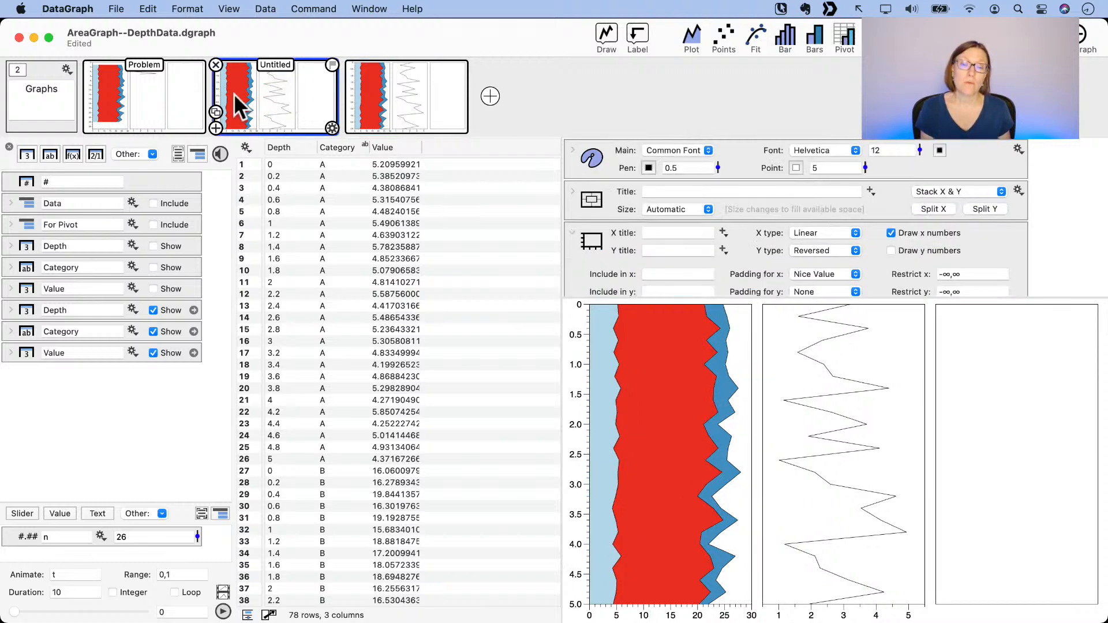
left_click(573, 232)
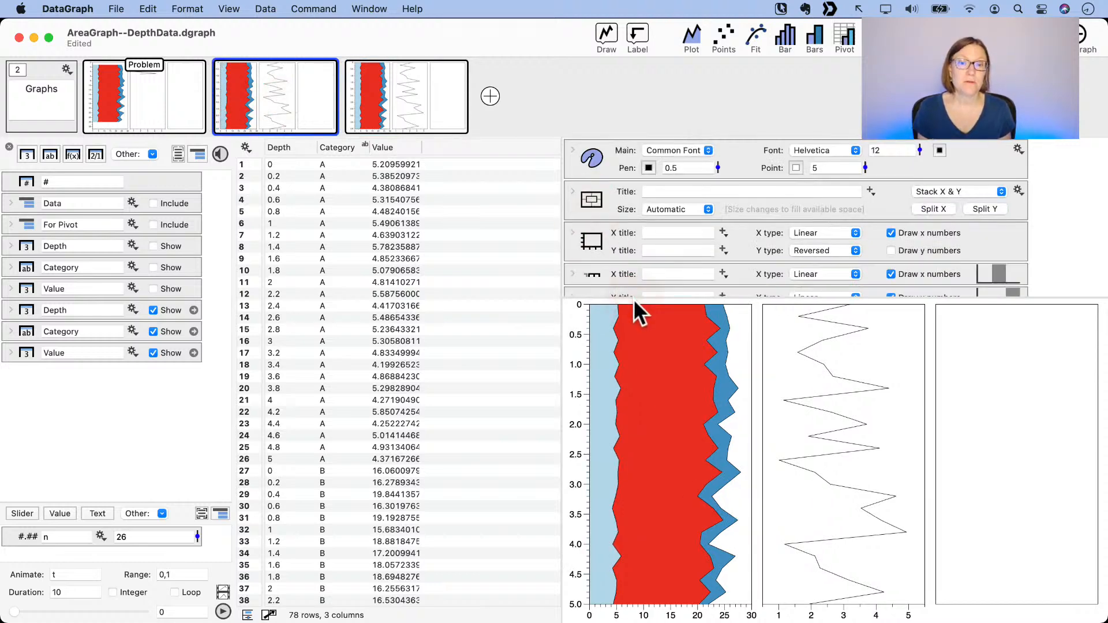
left_click_drag(634, 299, 640, 368)
scroll(662, 309, "down", 5)
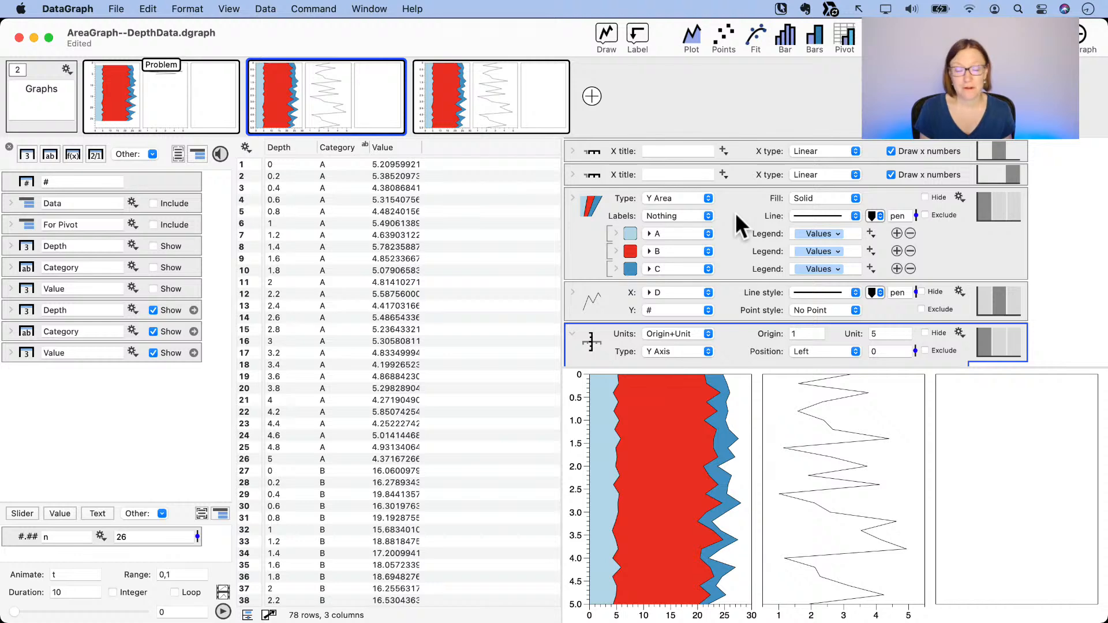
left_click(848, 449)
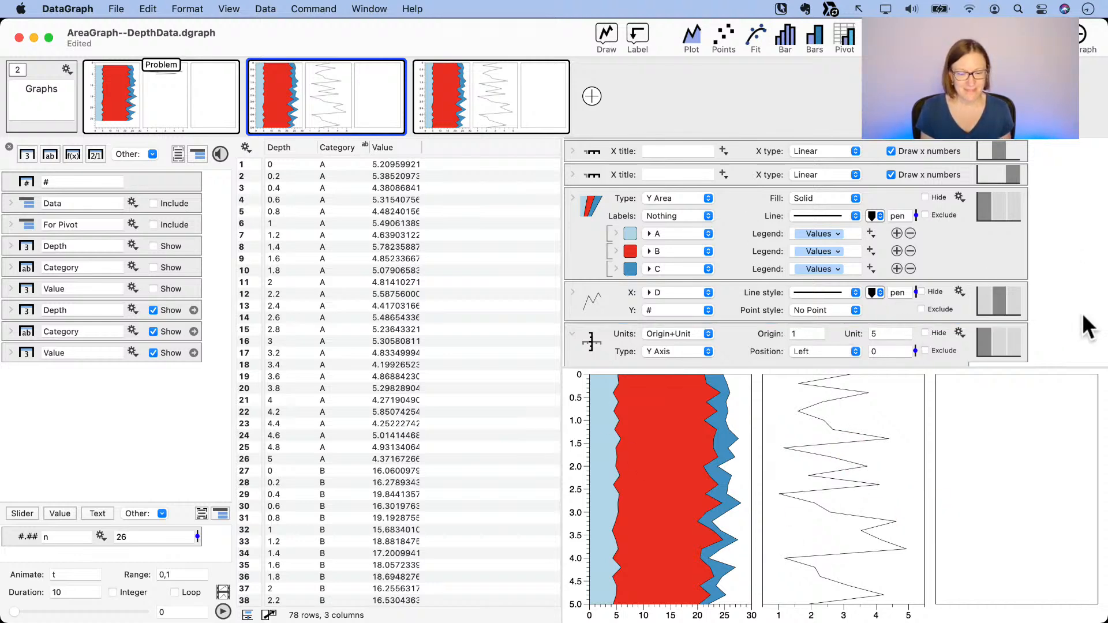